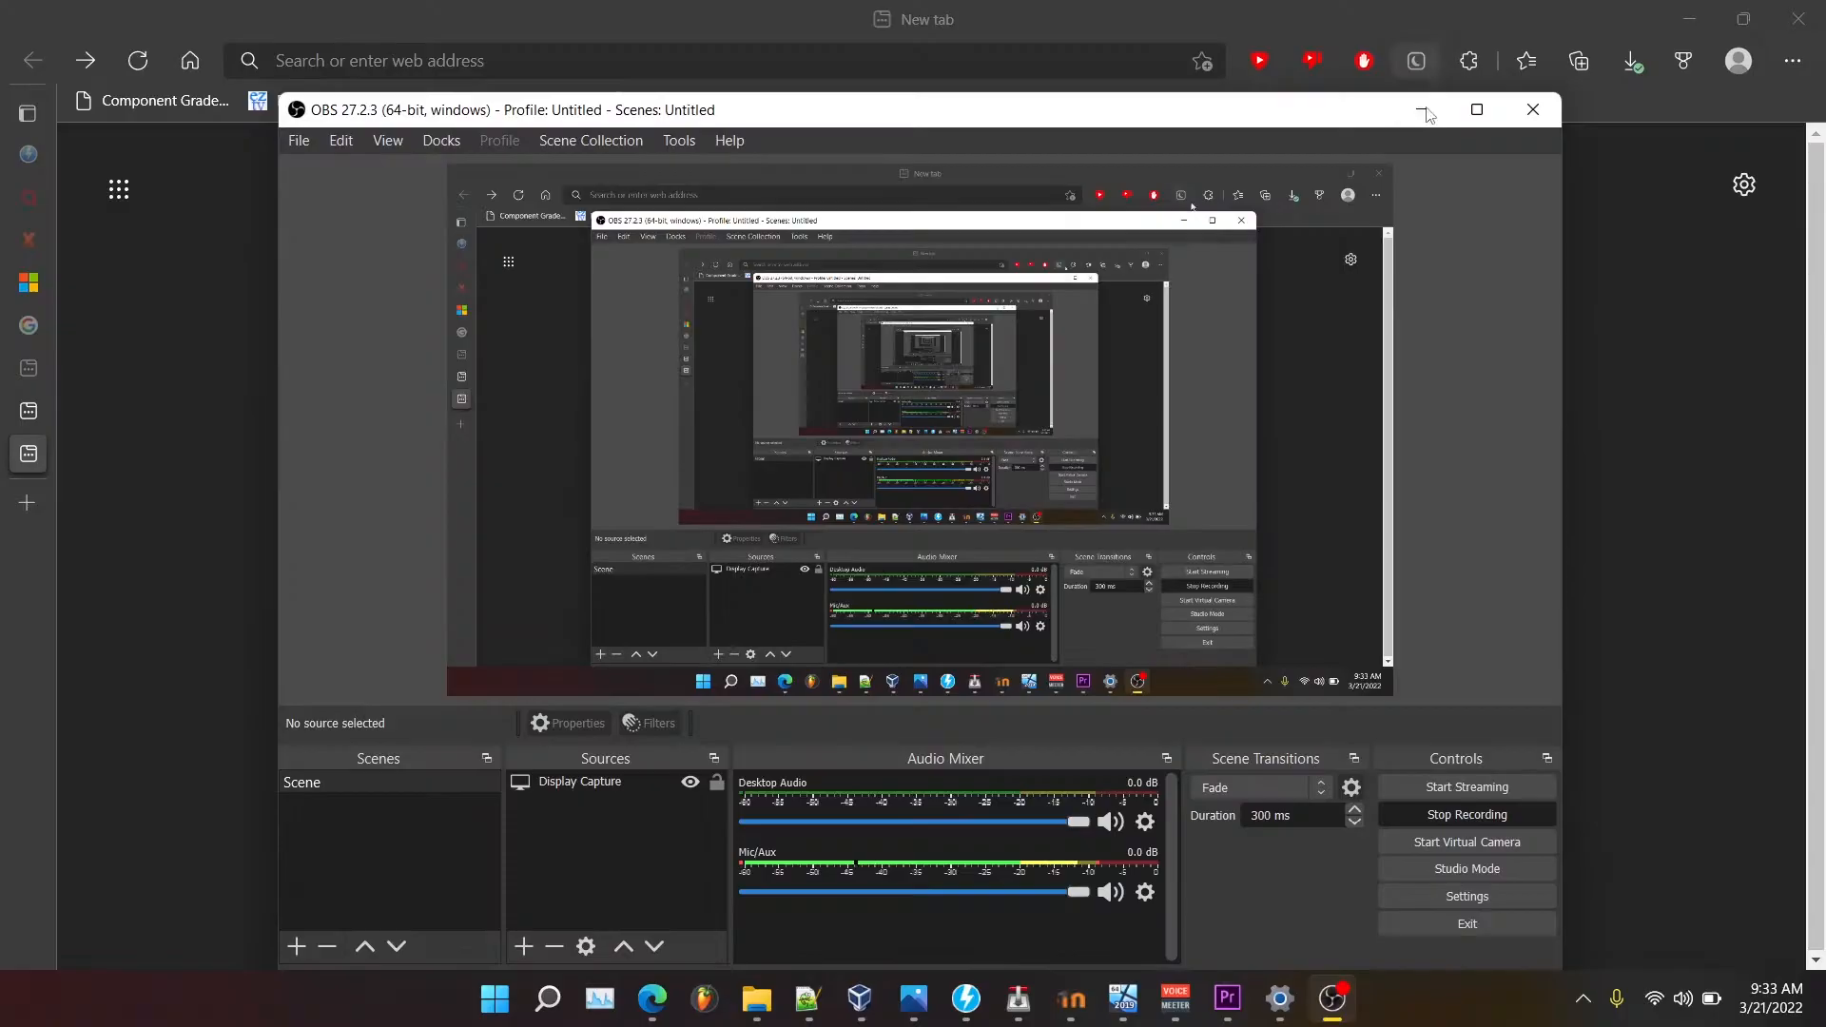
Minimize OBS Studio so recording continues in the background, revealing Edge's new tab.
left_click(1424, 111)
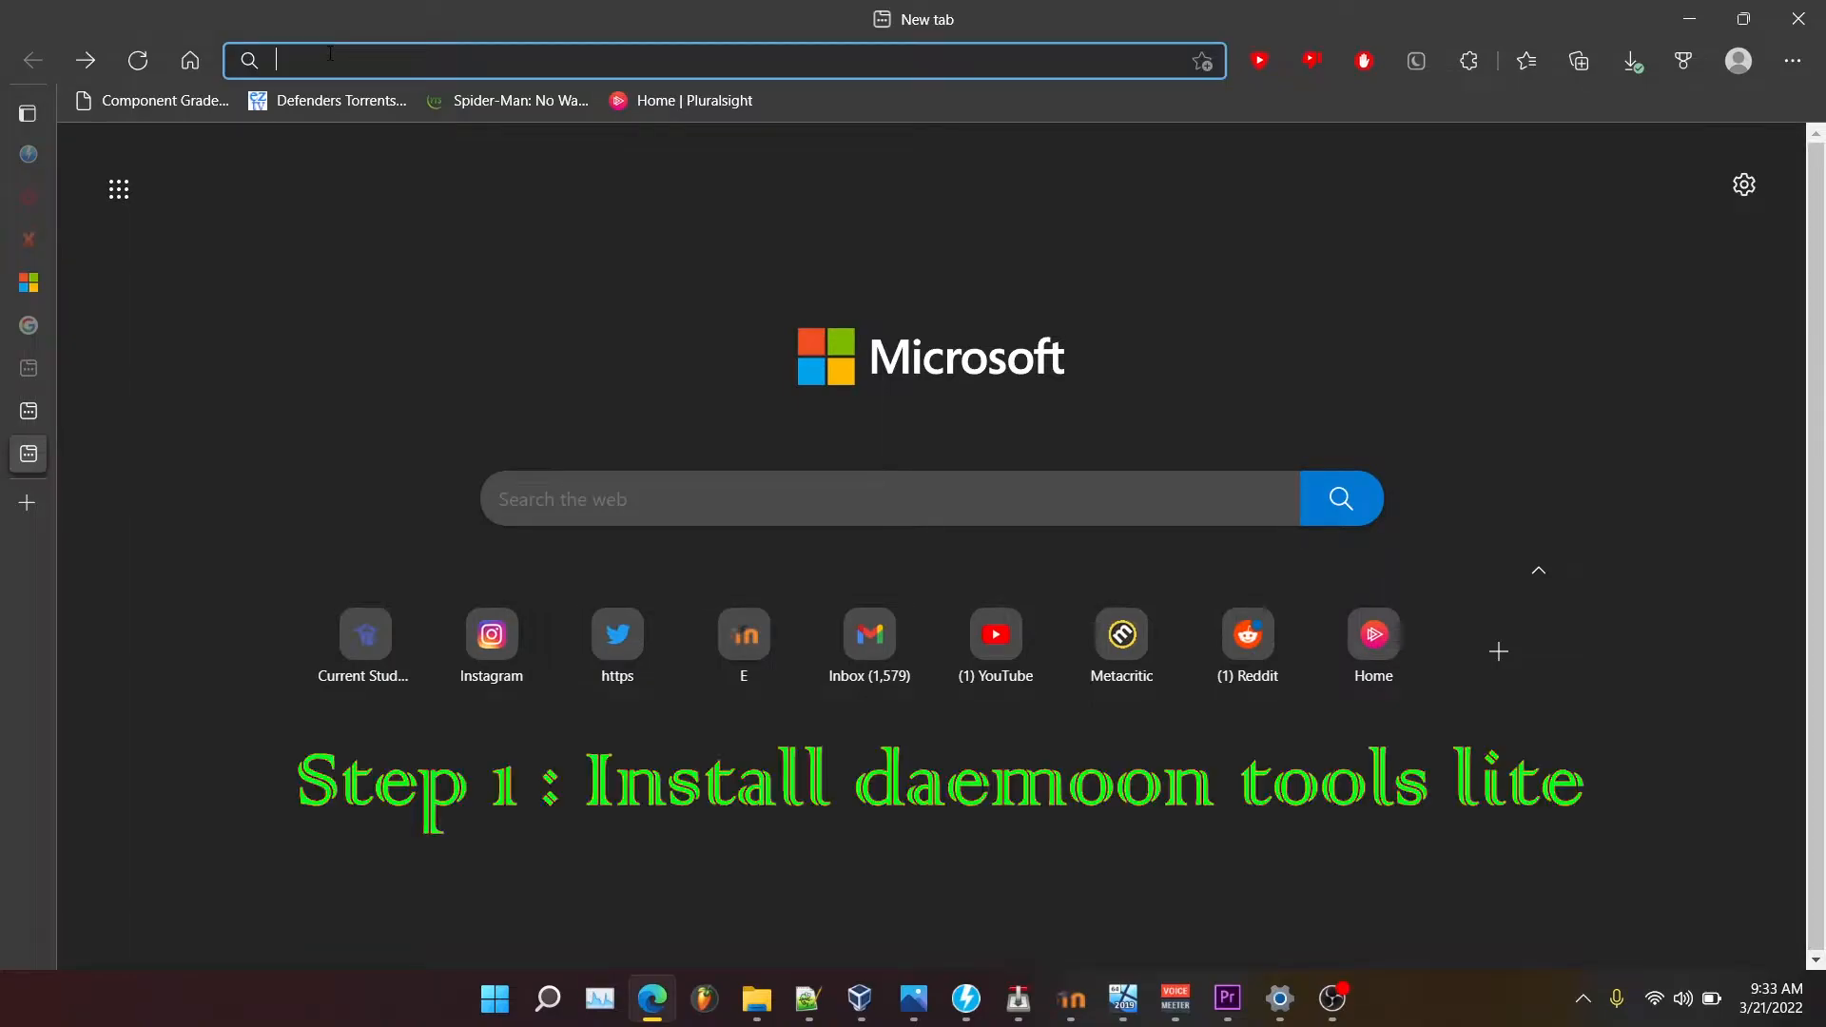
Search Google for 'daemon tools lite' and open the DAEMON Tools Lite product page.
type("dae")
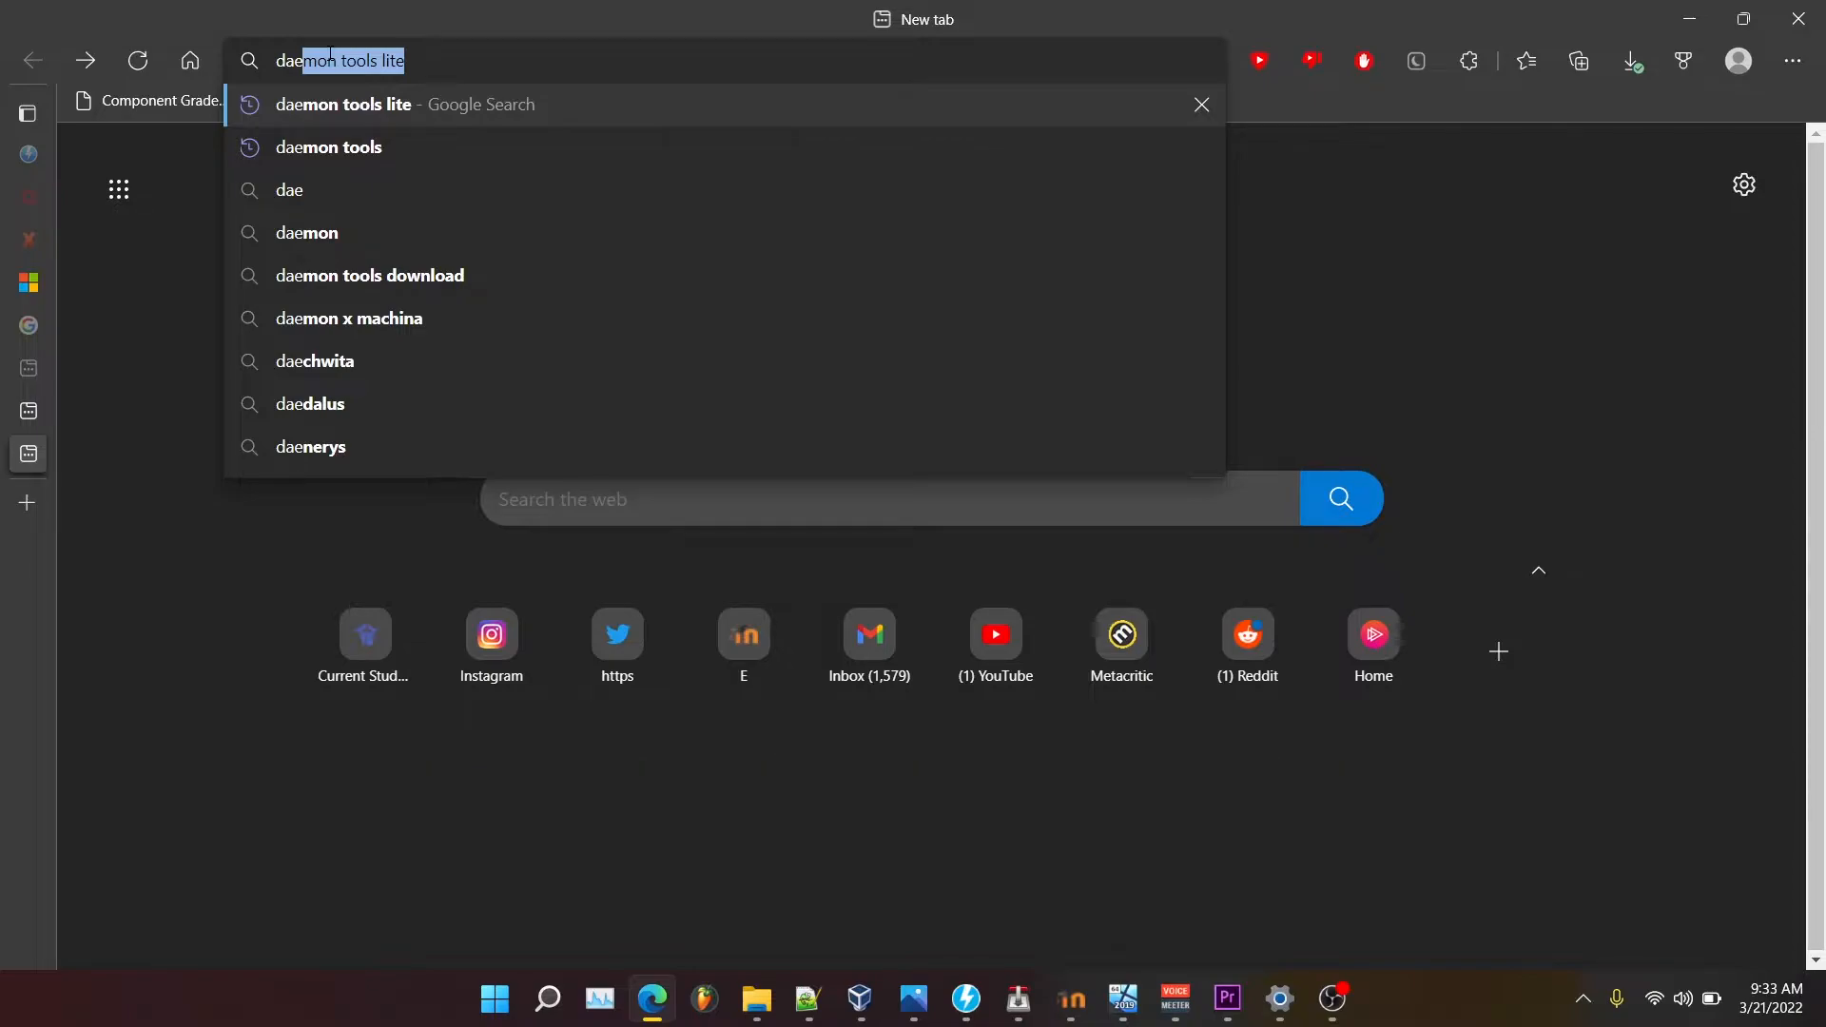
type("mon tools lite")
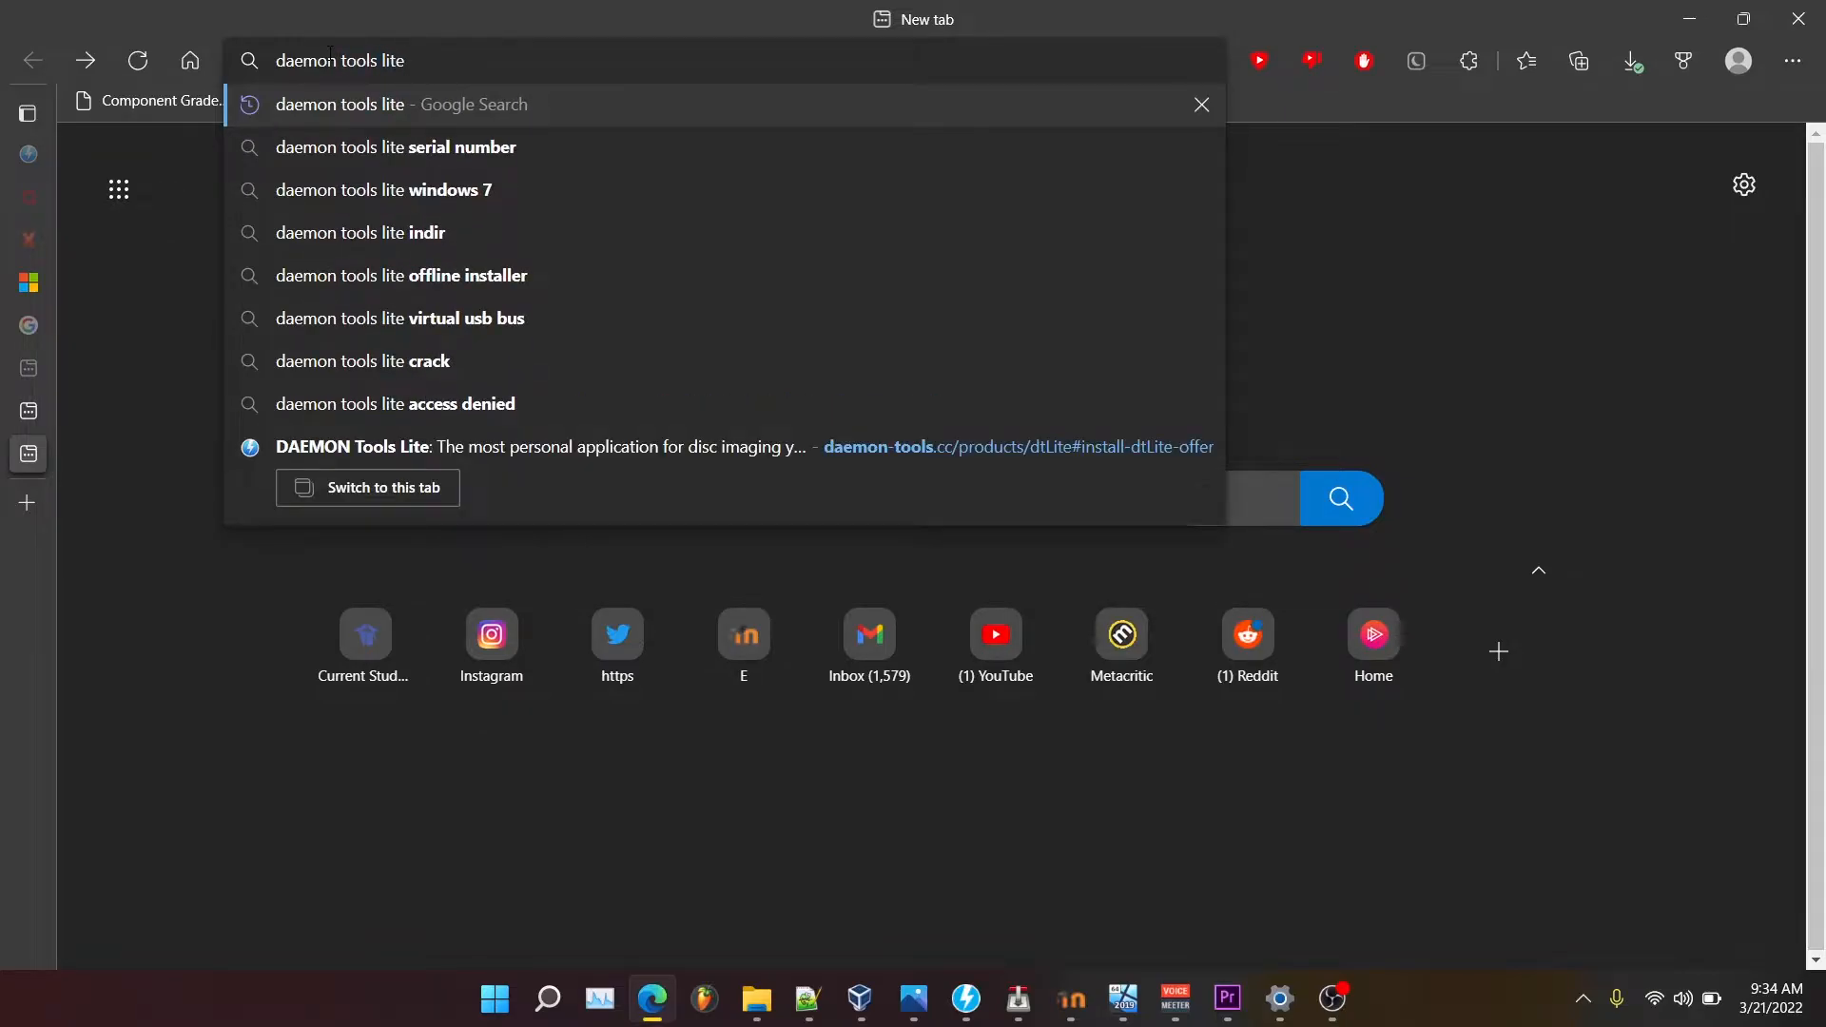
key("Return")
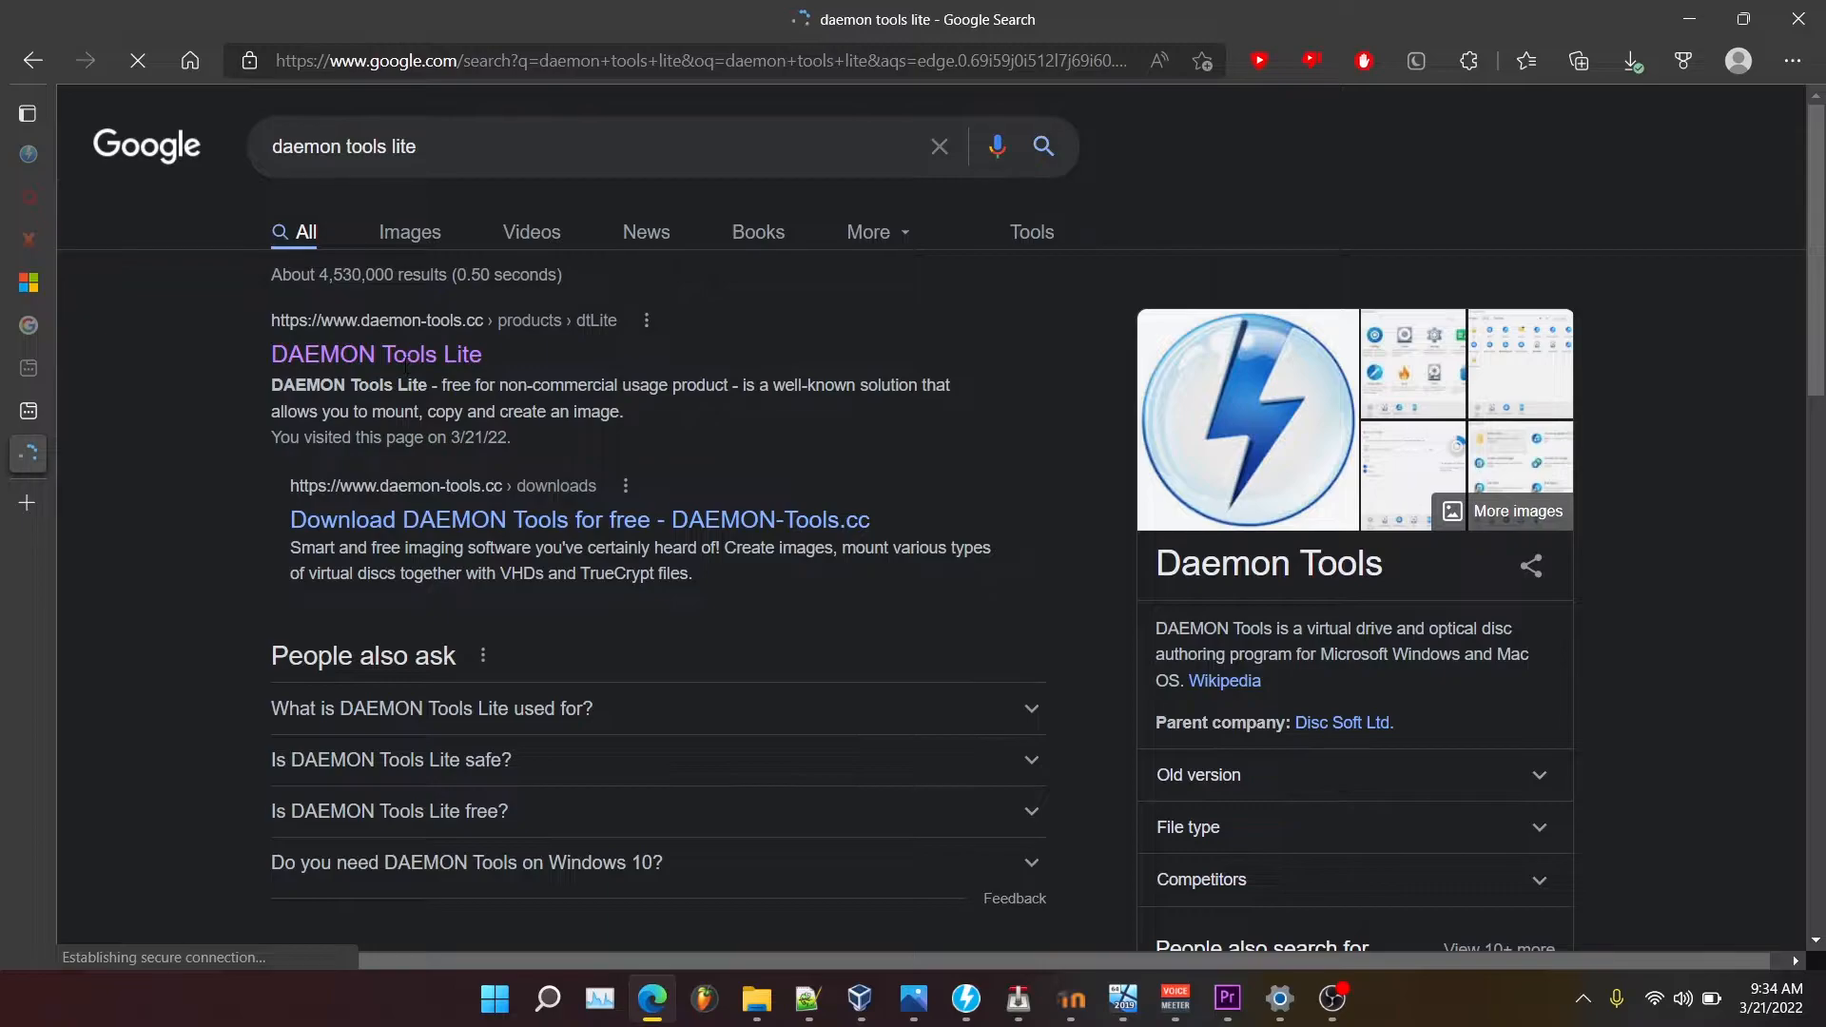
left_click(407, 371)
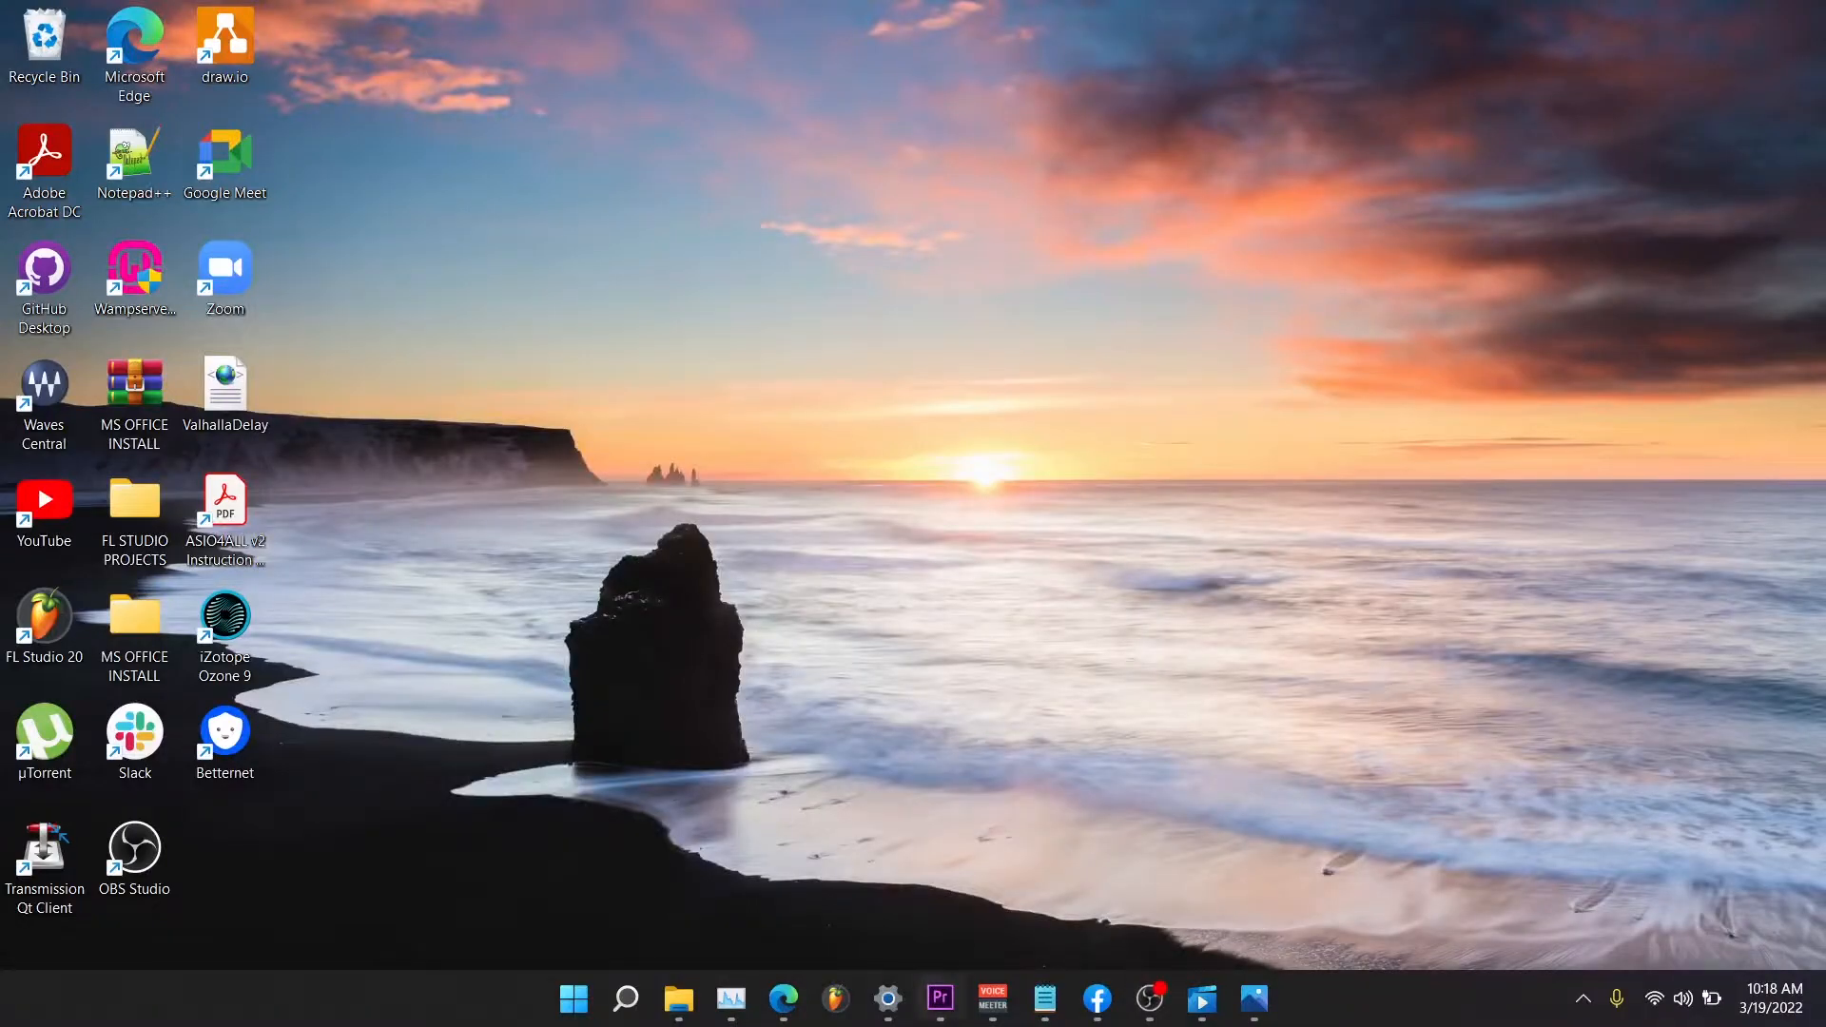
Restore Edge, search 'oracle virtualbox' in a new tab, and open the Oracle VM VirtualBox site.
left_click(794, 1019)
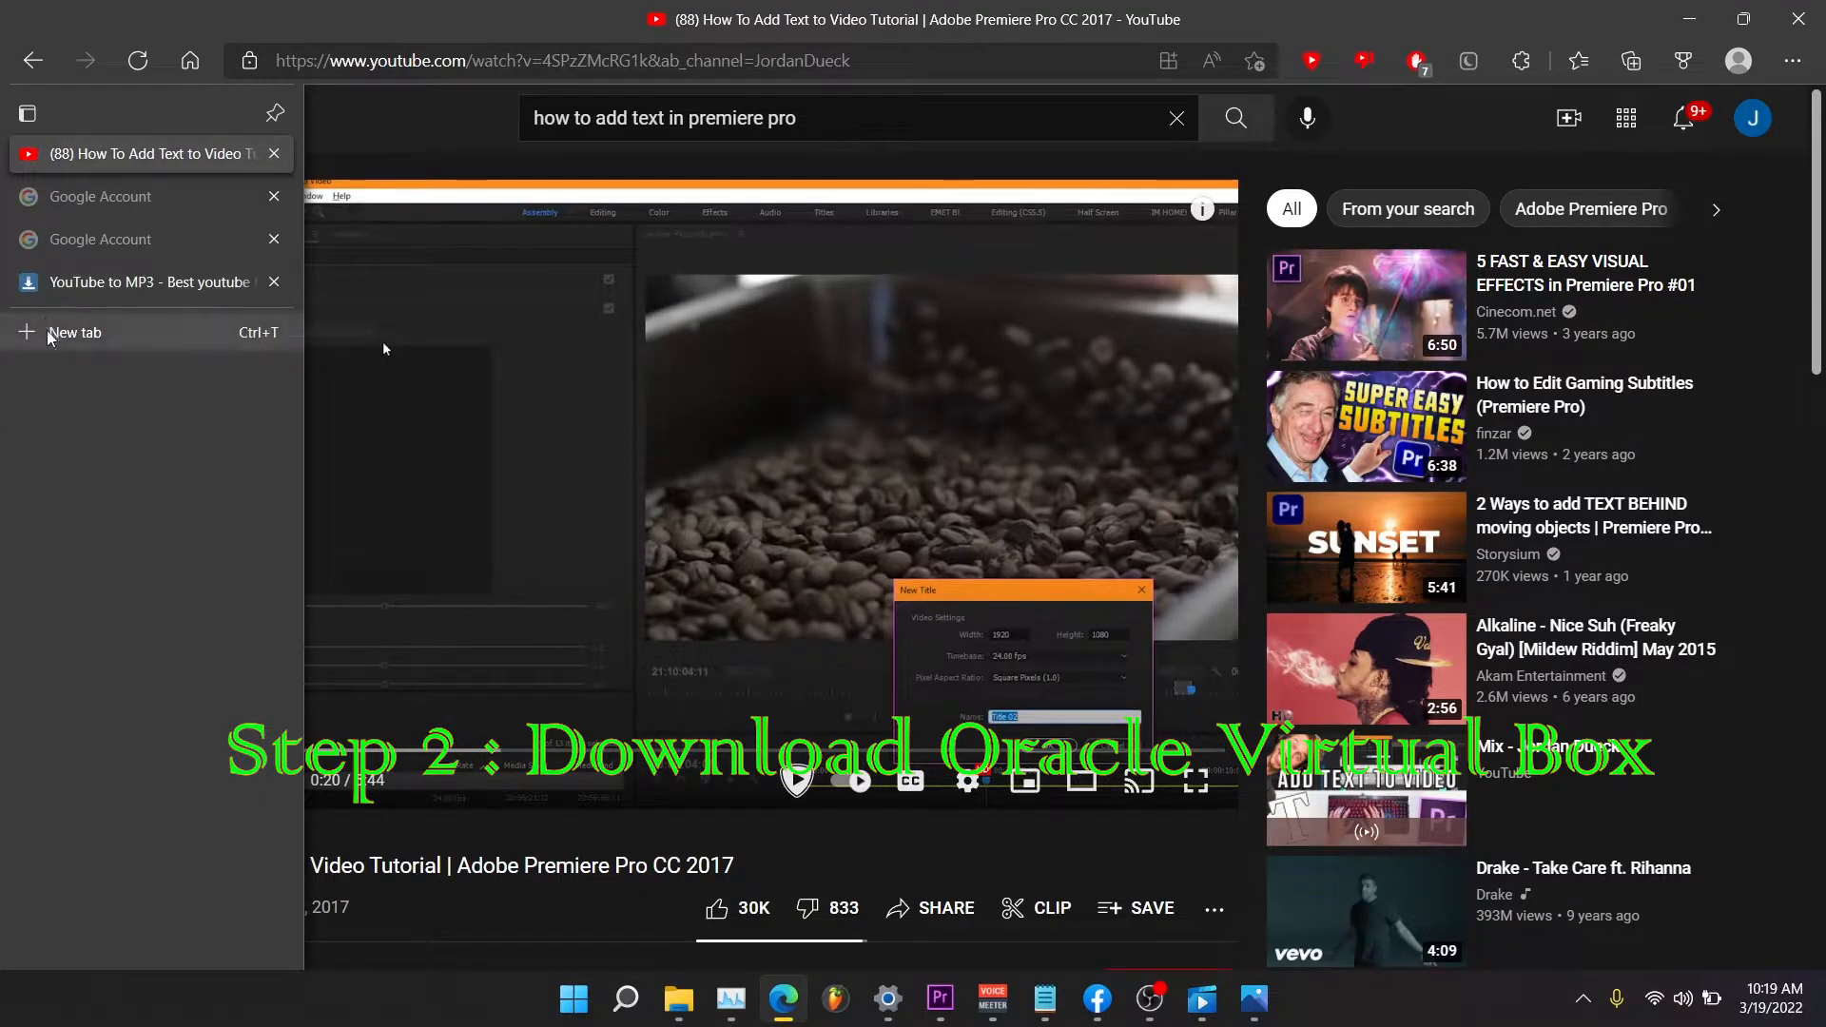
left_click(49, 335)
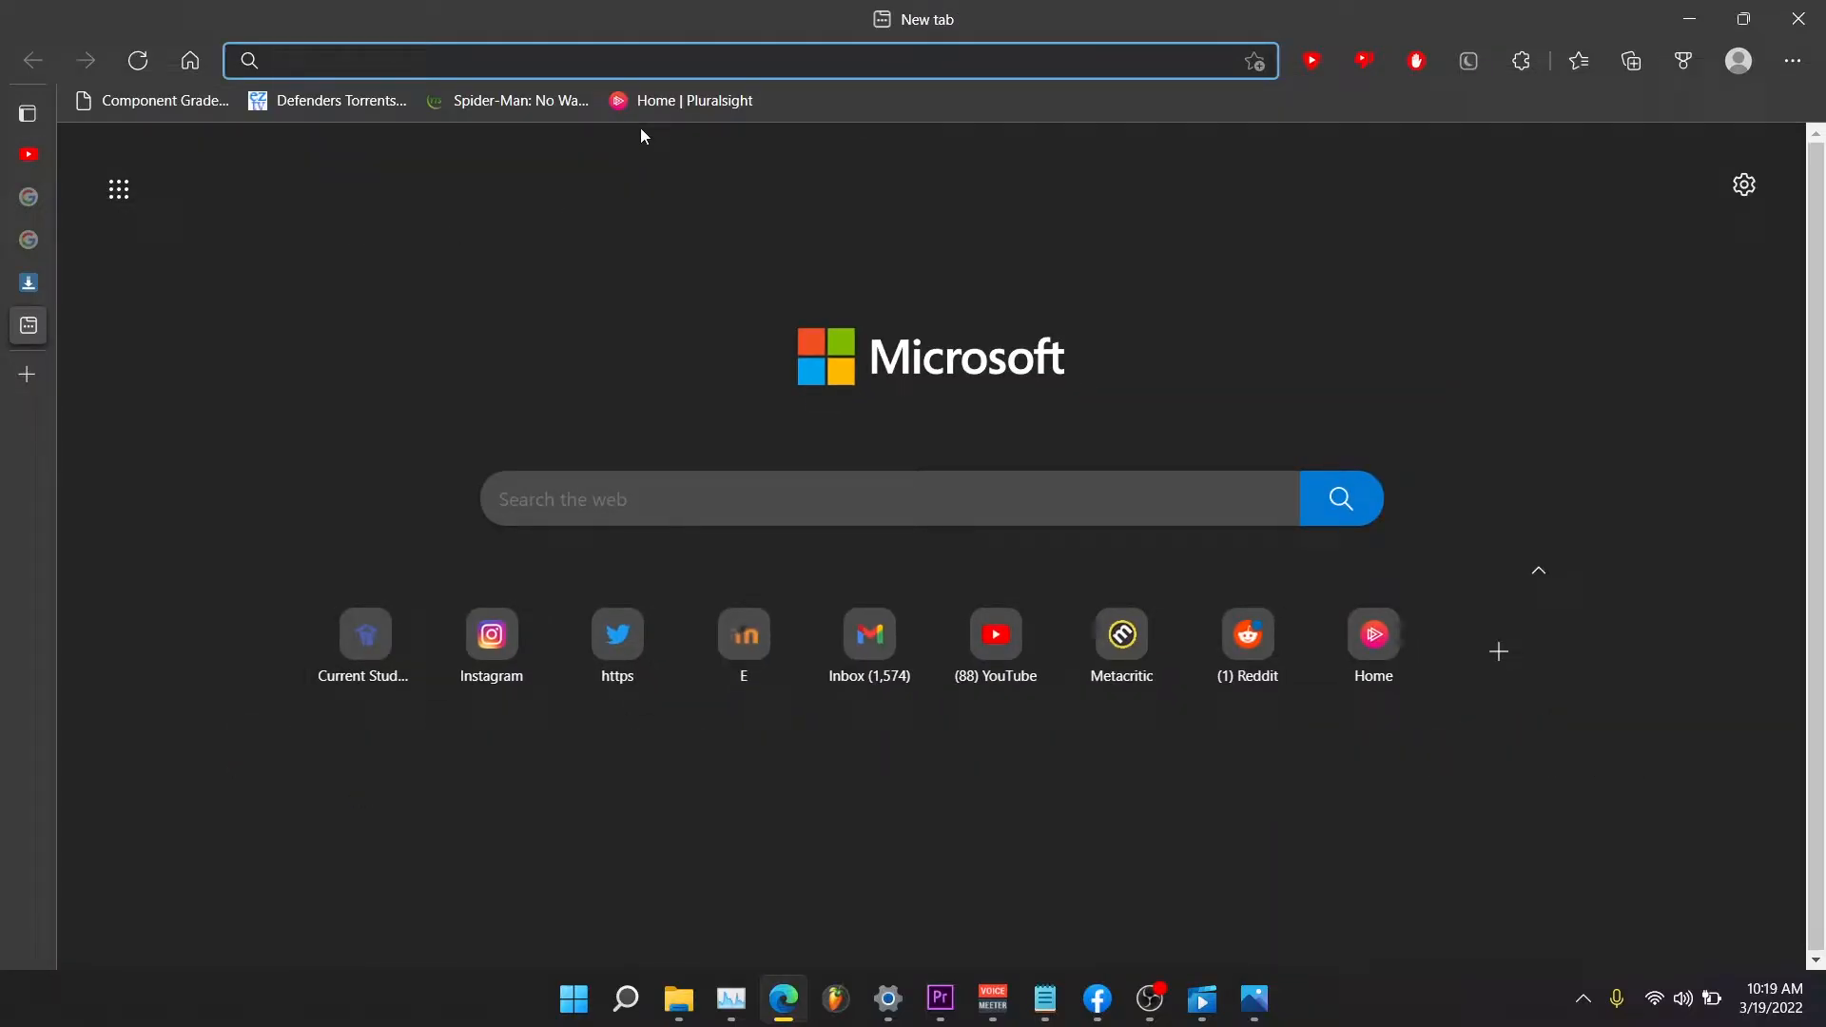
type("orach")
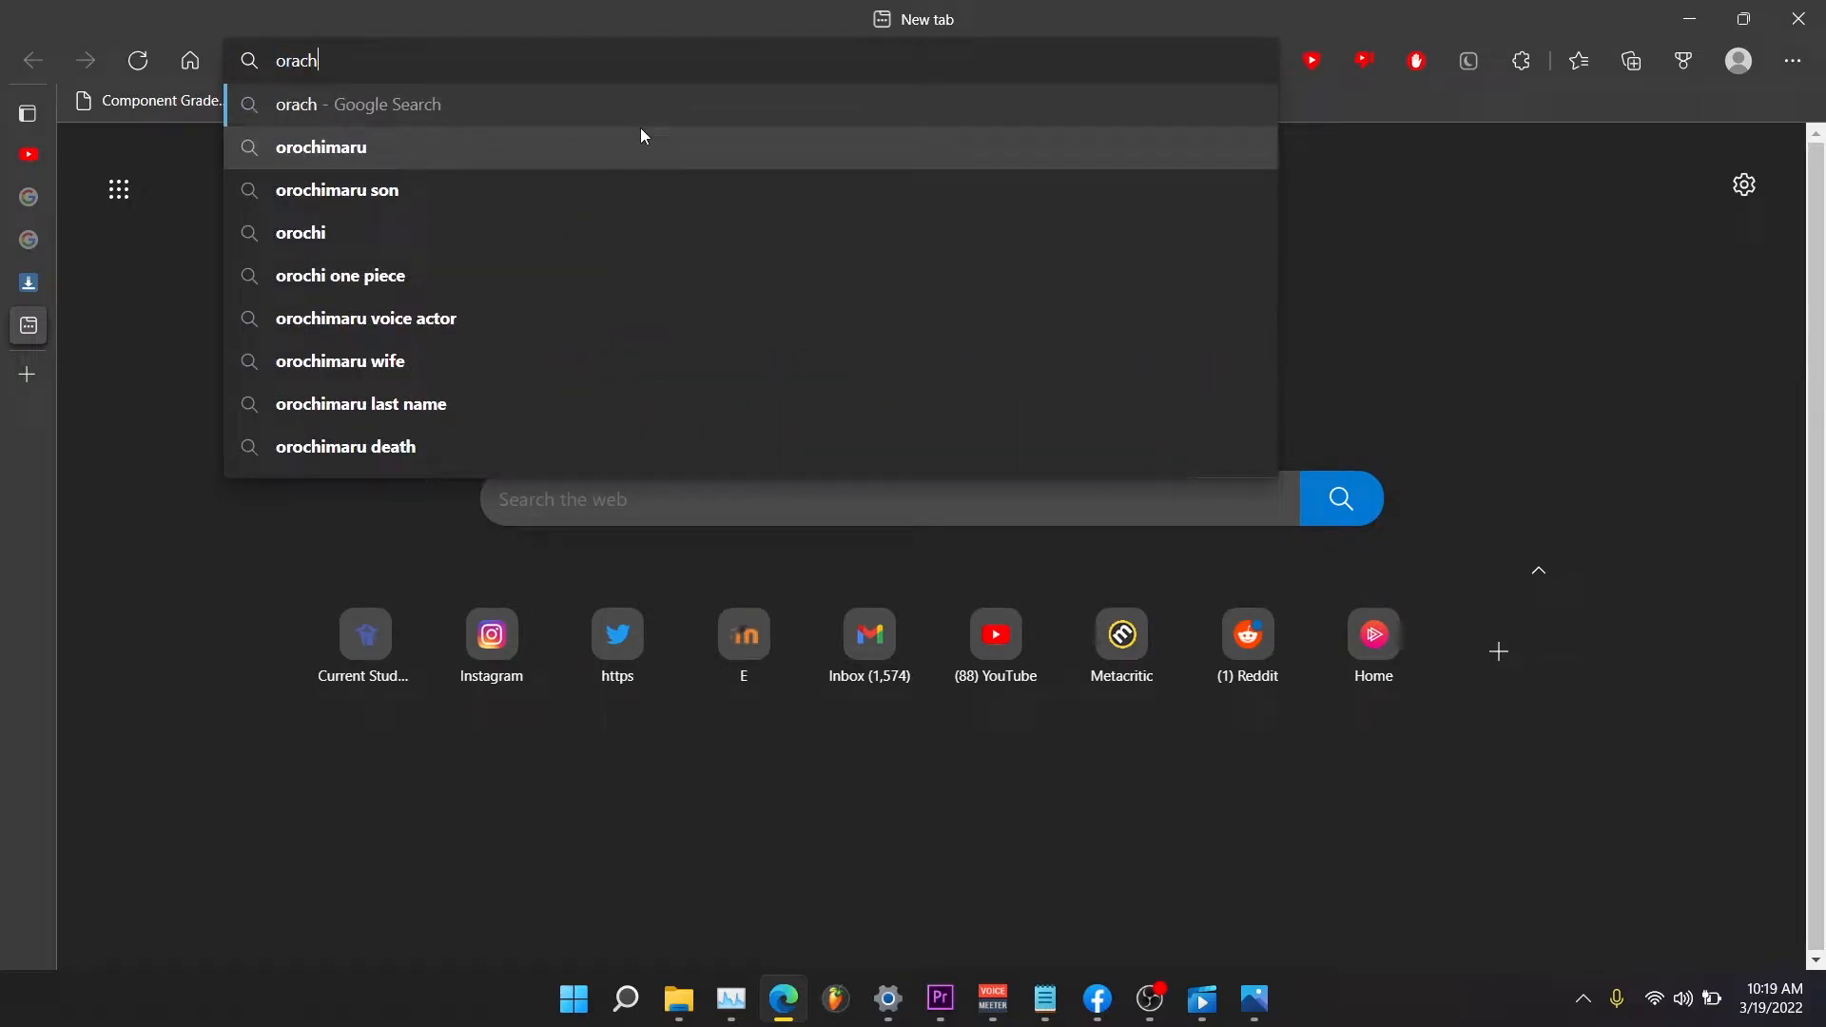
key("BackSpace")
type("le ")
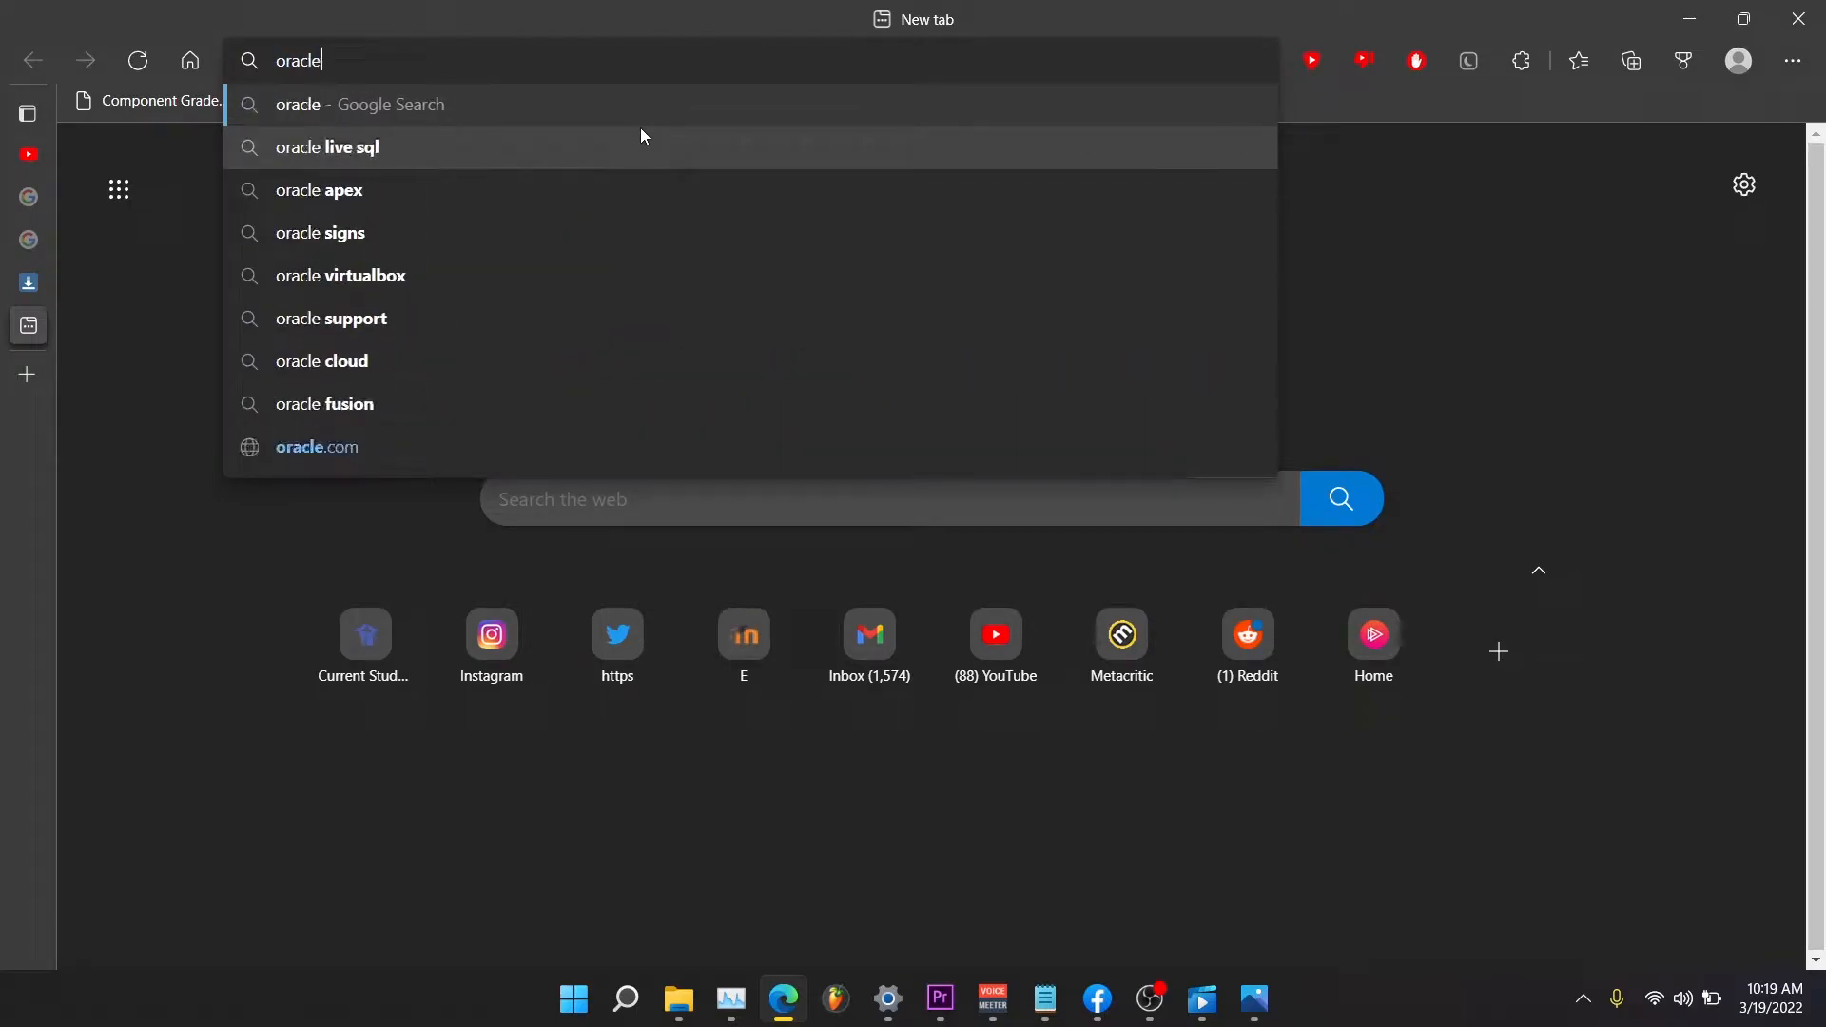
type("vi")
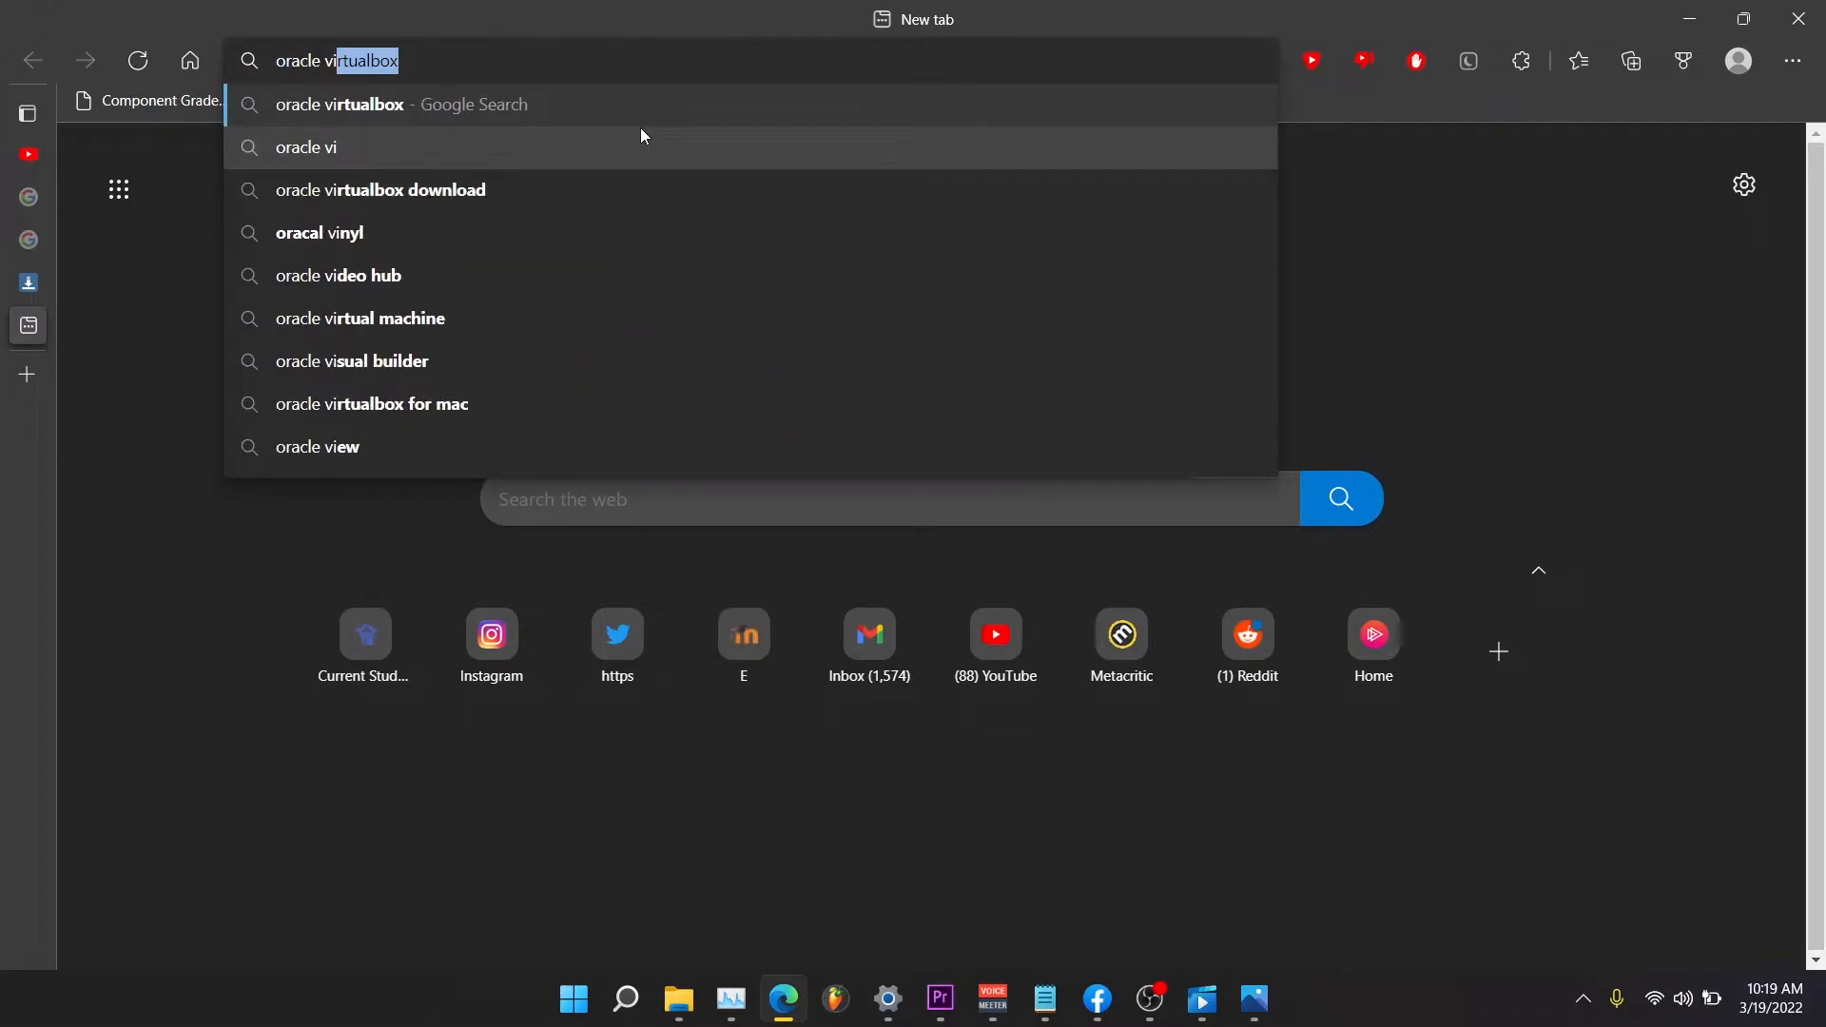
left_click(614, 105)
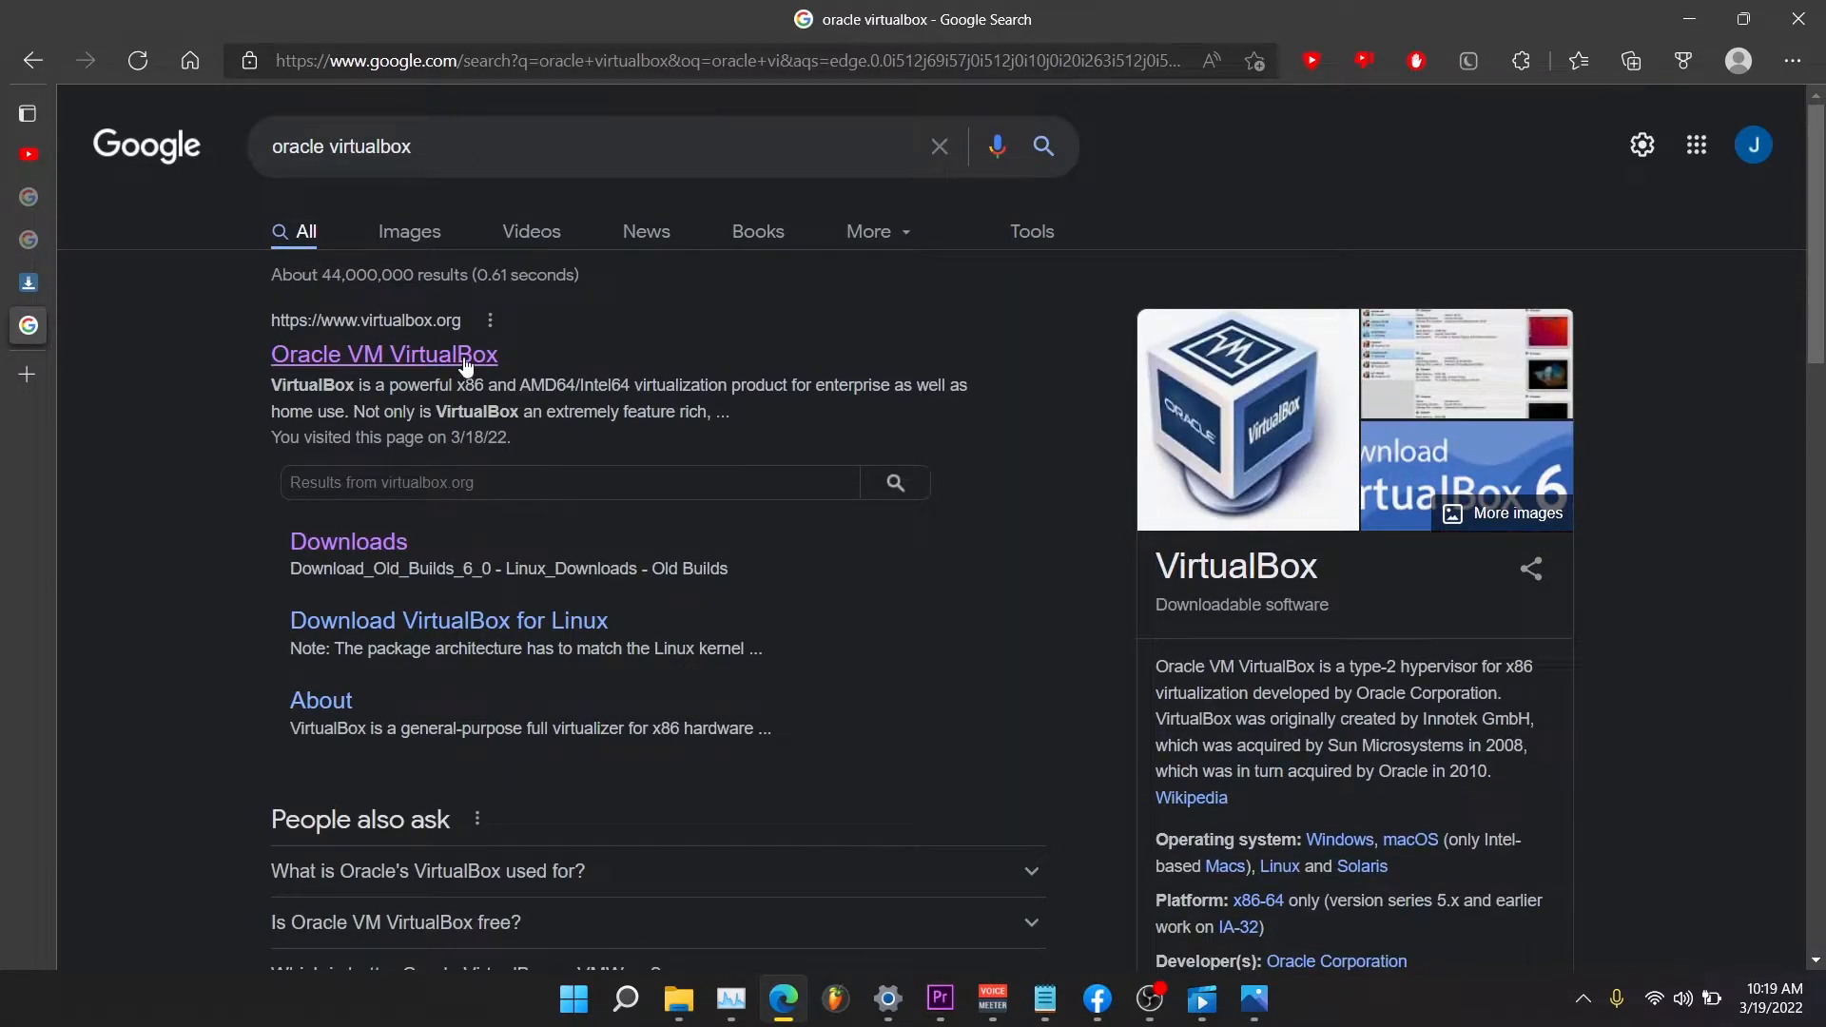
left_click(464, 357)
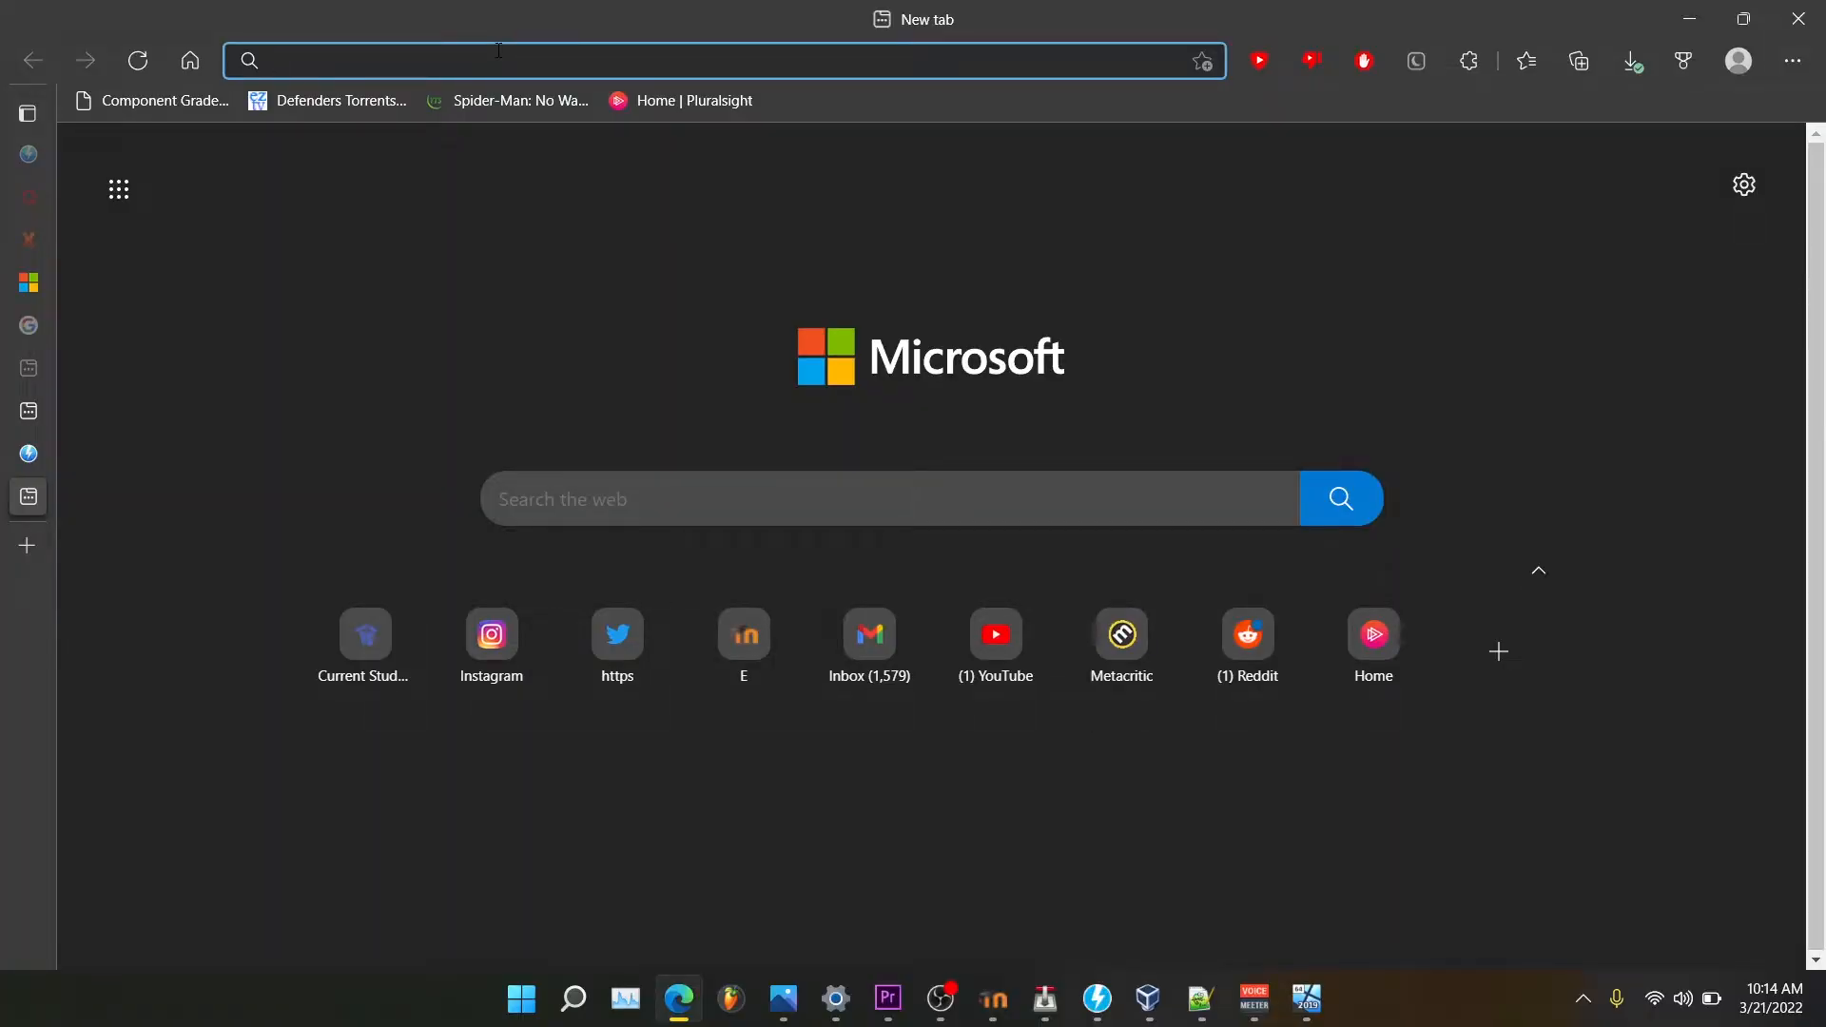
Search Google for 'windows server 2019 evaluation' using the address-bar suggestion.
type("windows s")
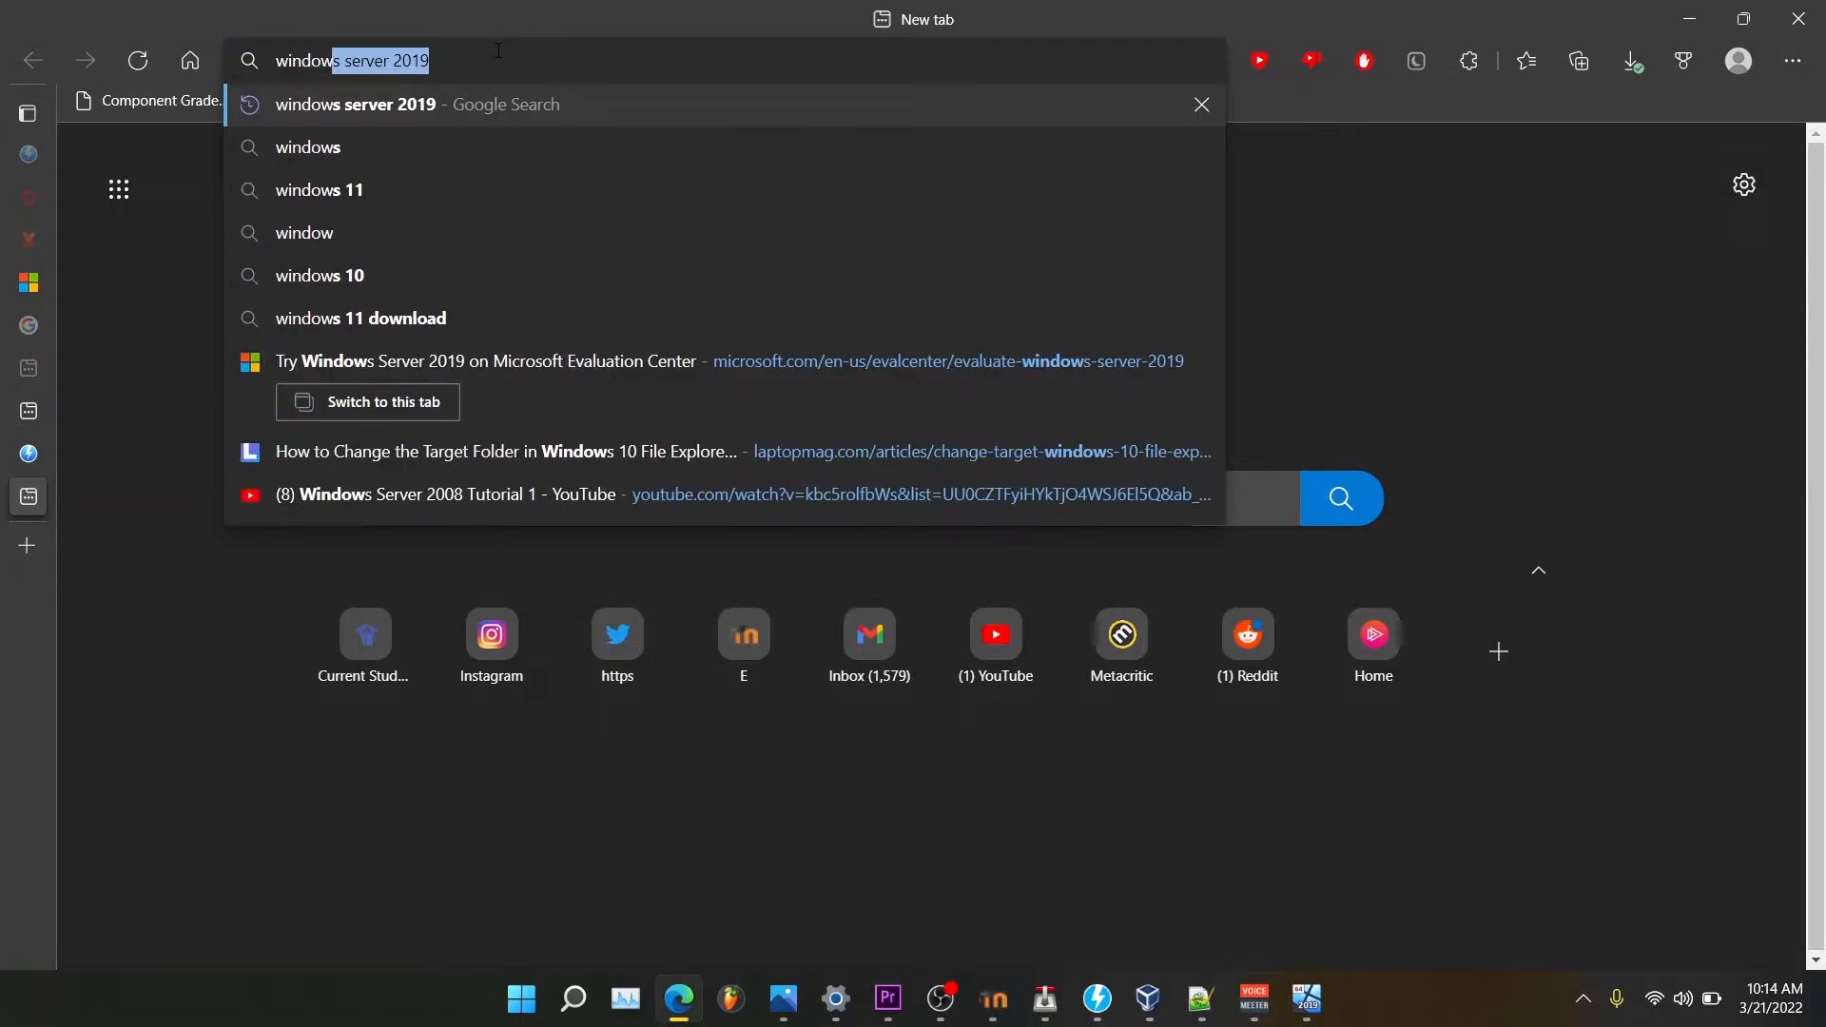
type("erver ")
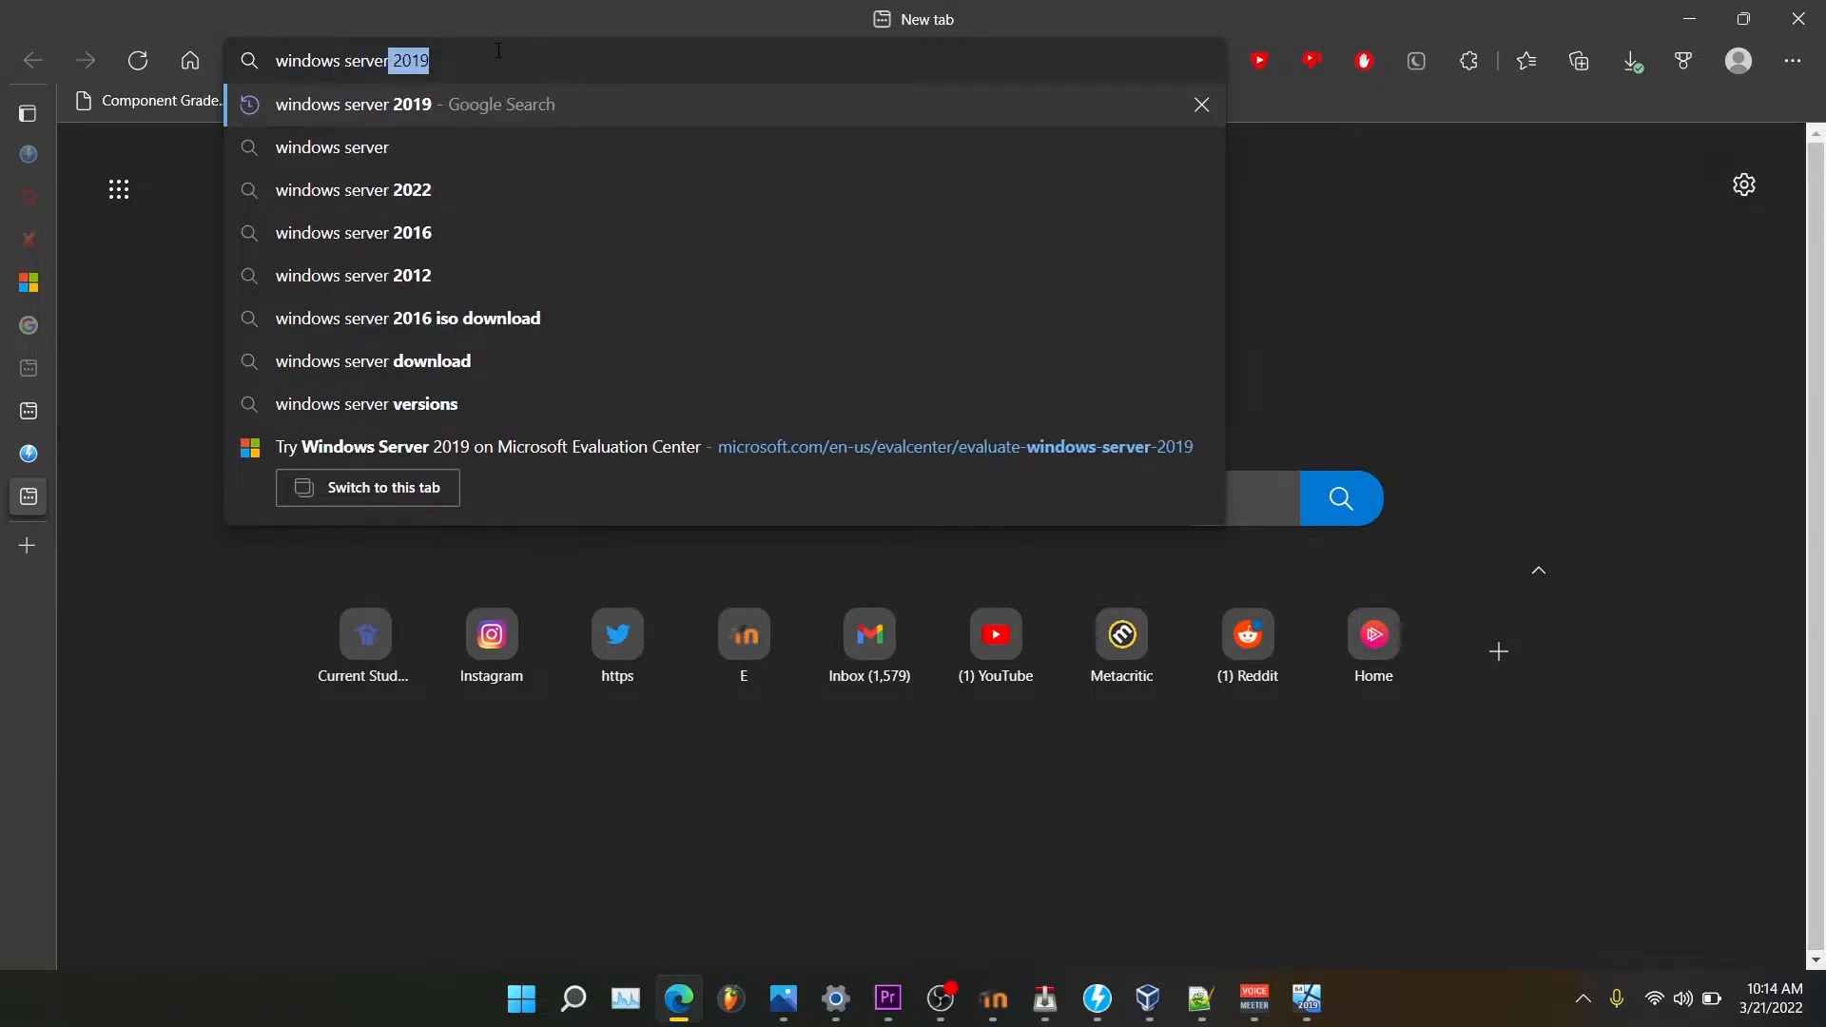
type("2019 eva")
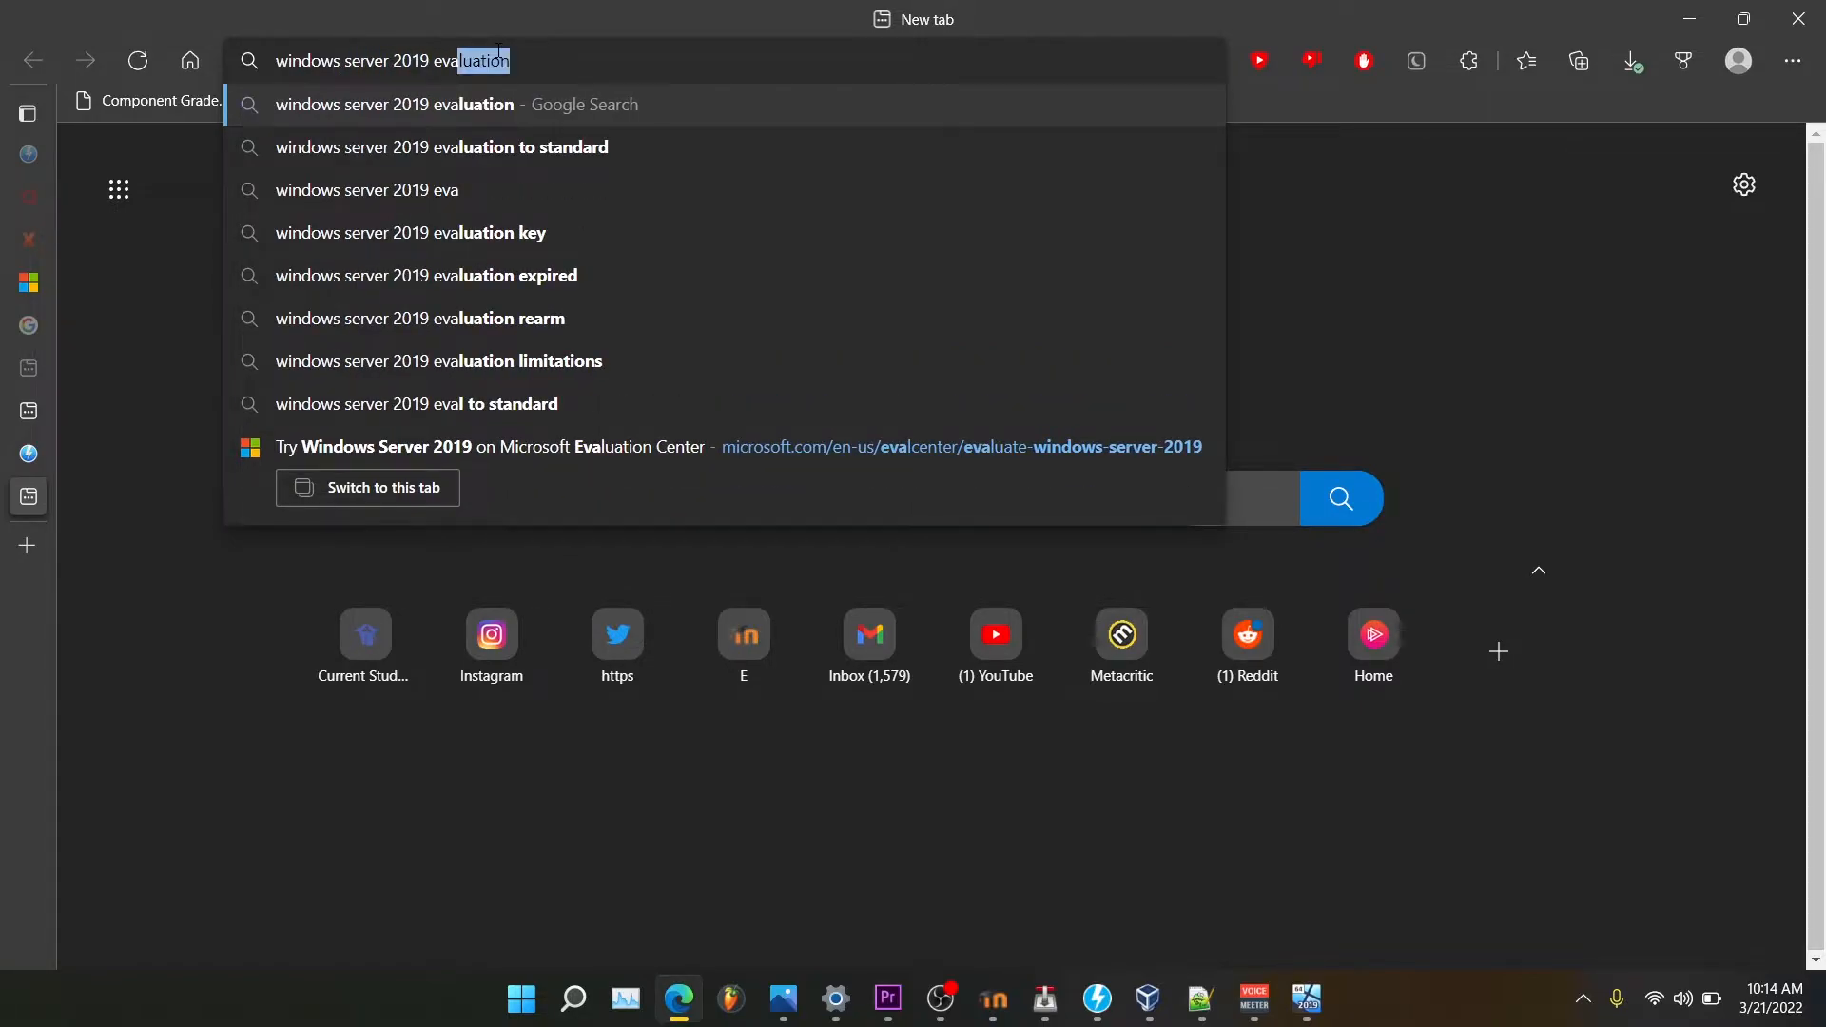
left_click(510, 105)
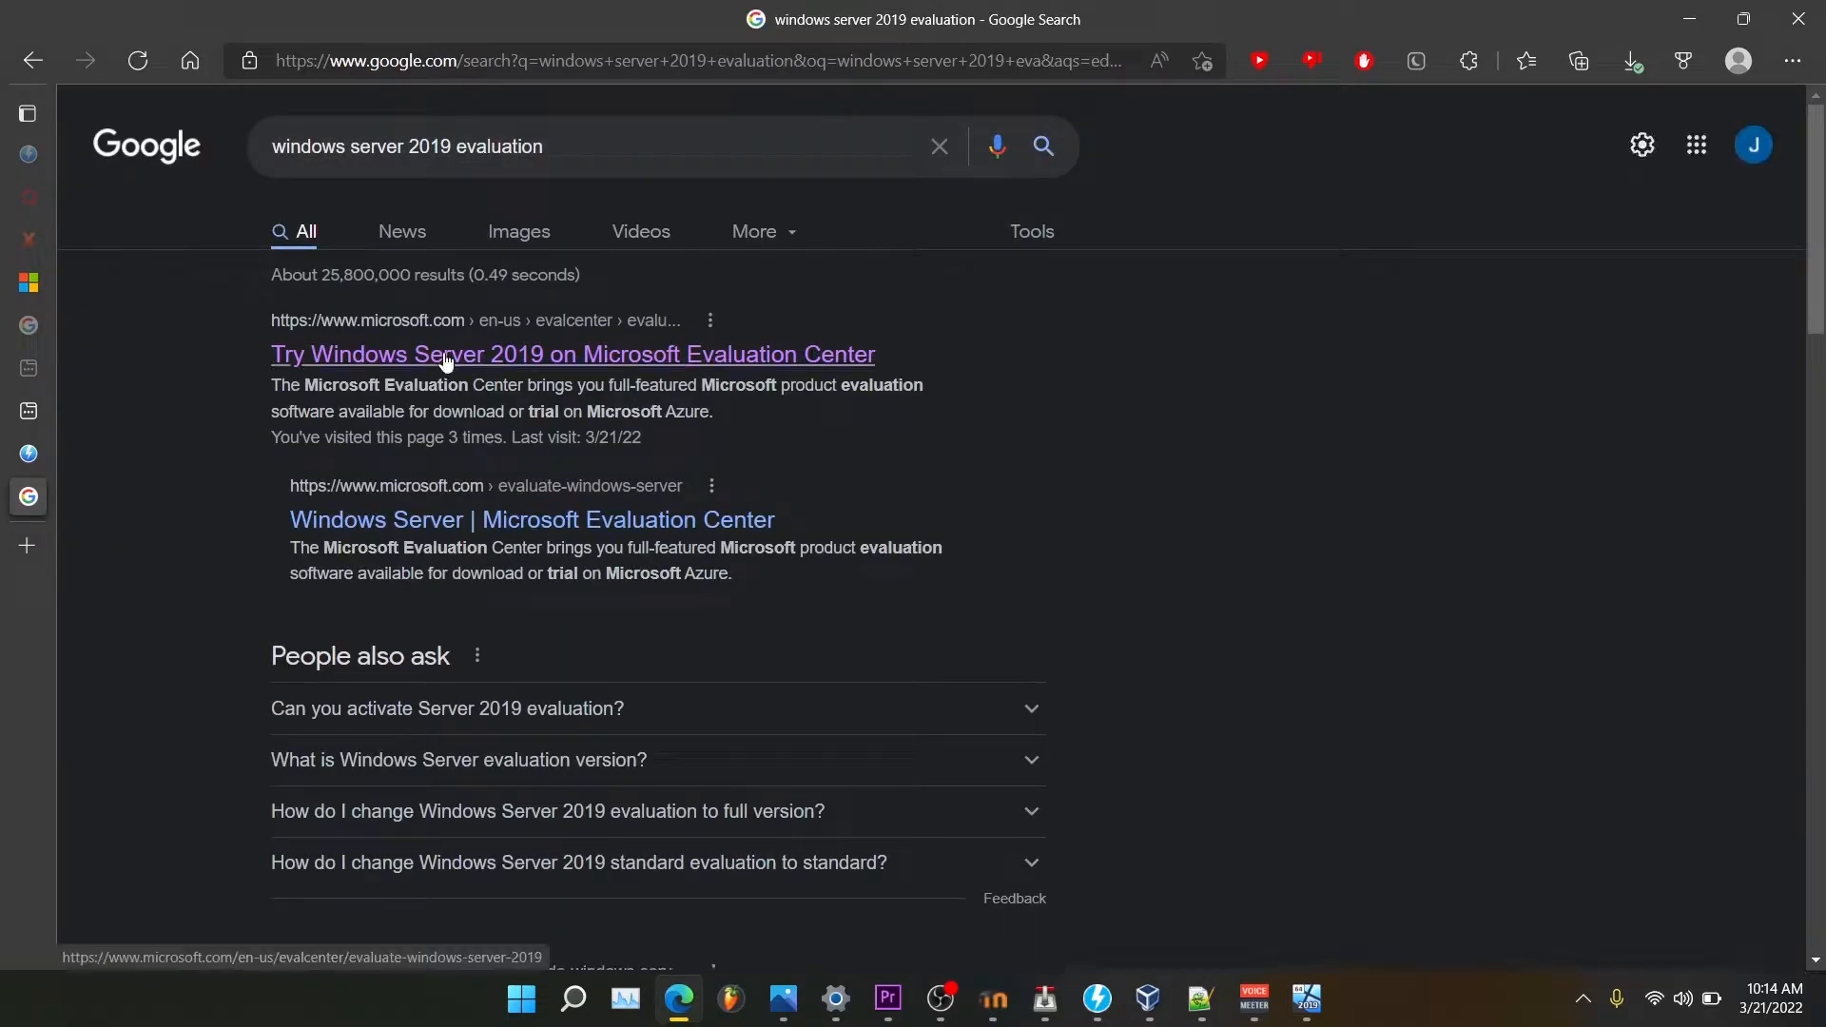
Open the Windows Server 2019 Evaluation Center page and select the ISO download option.
left_click(447, 361)
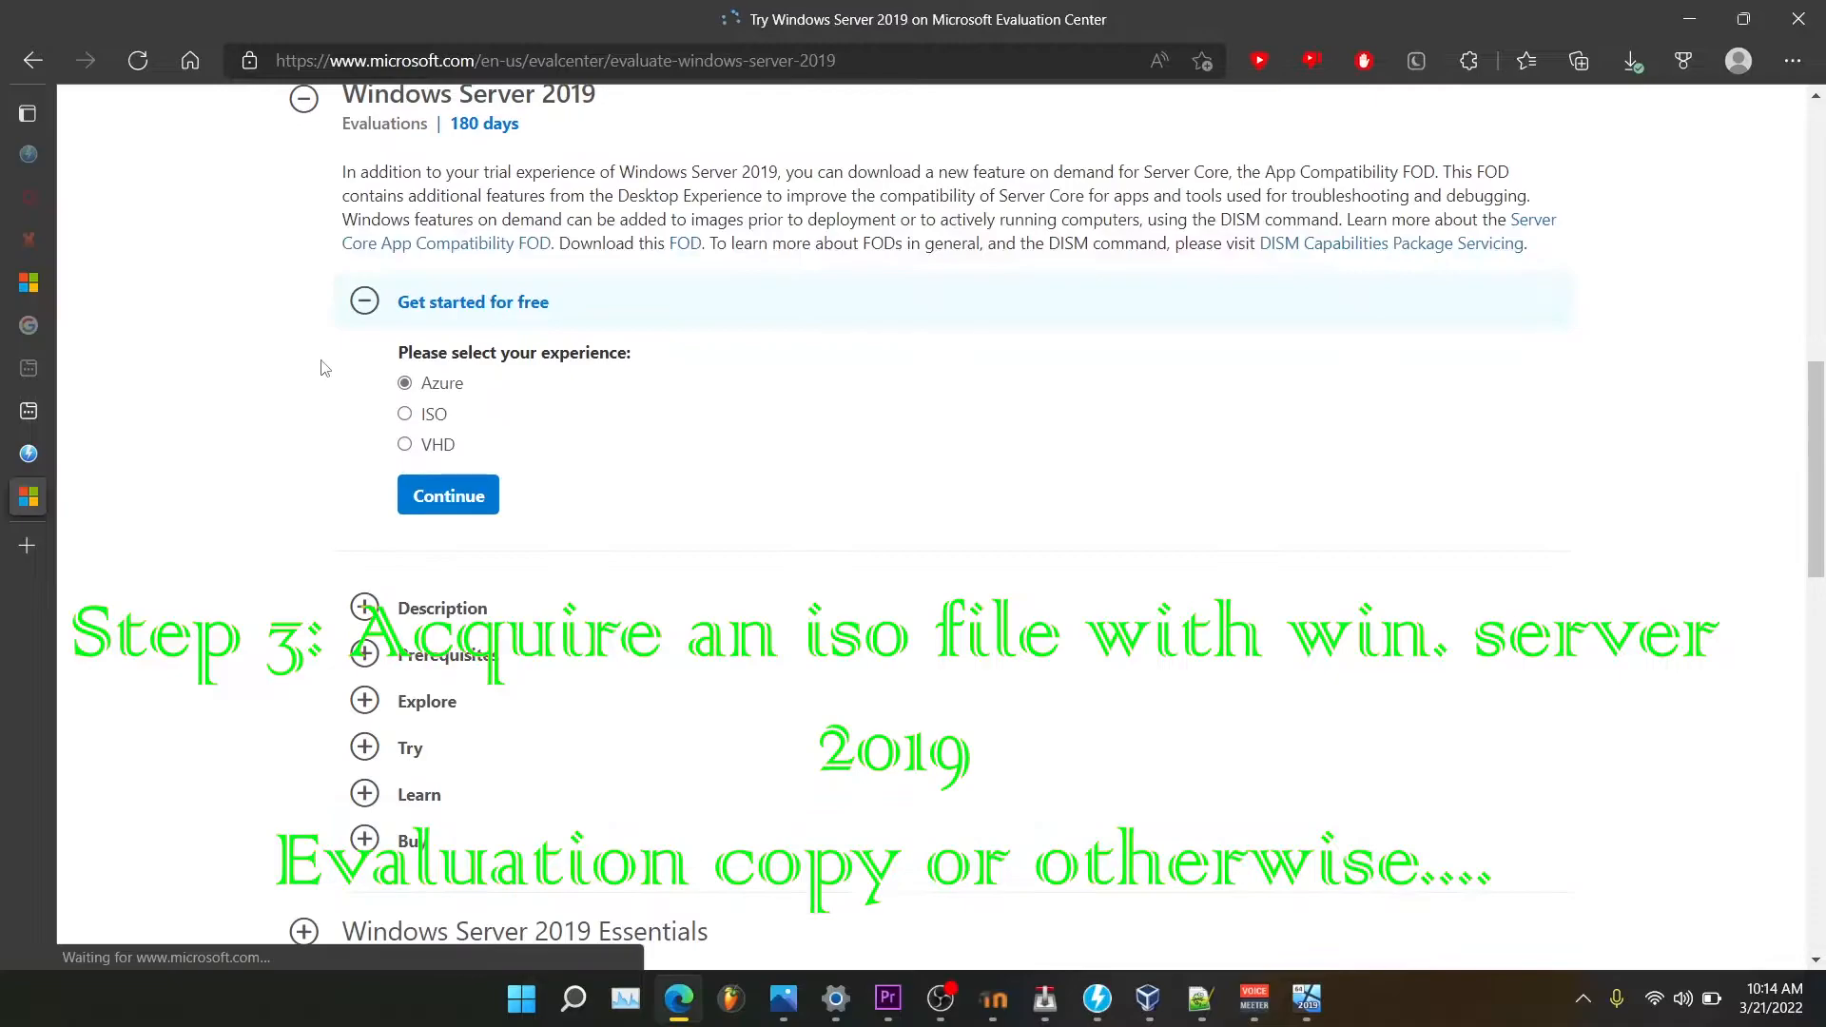
left_click(446, 553)
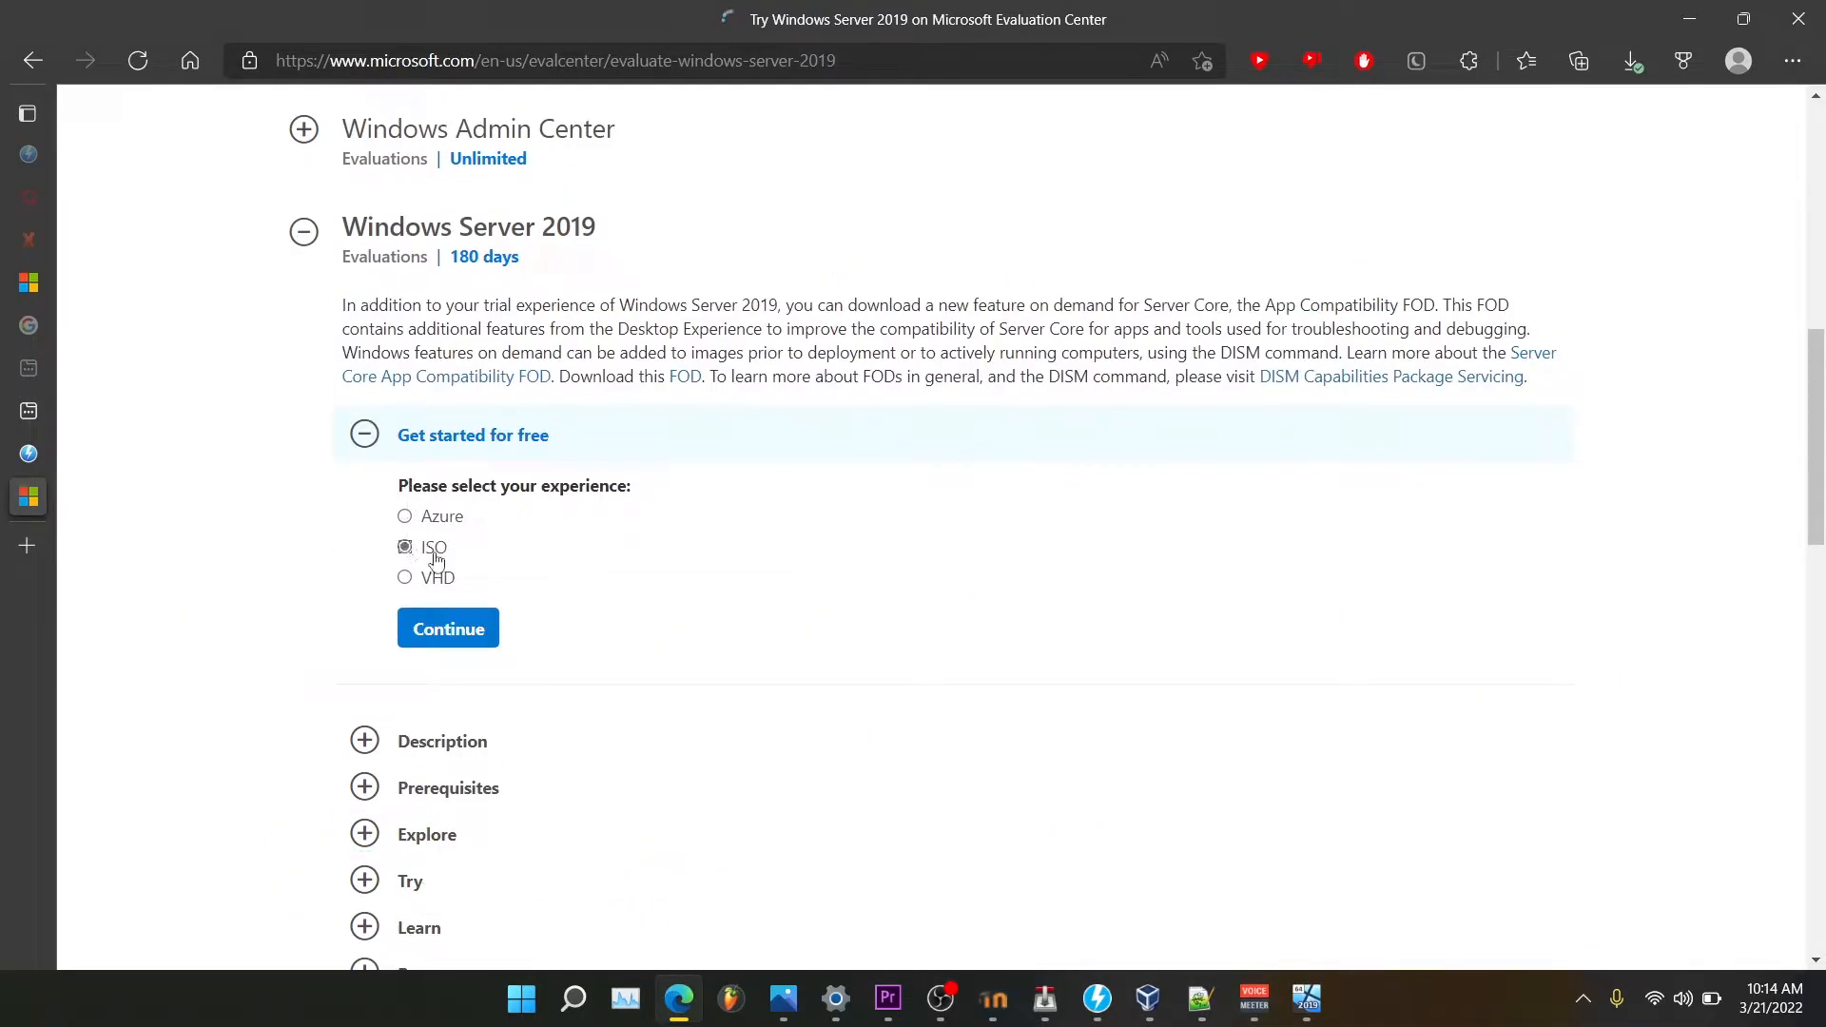
left_click_drag(449, 560, 381, 557)
left_click_drag(343, 305, 1652, 395)
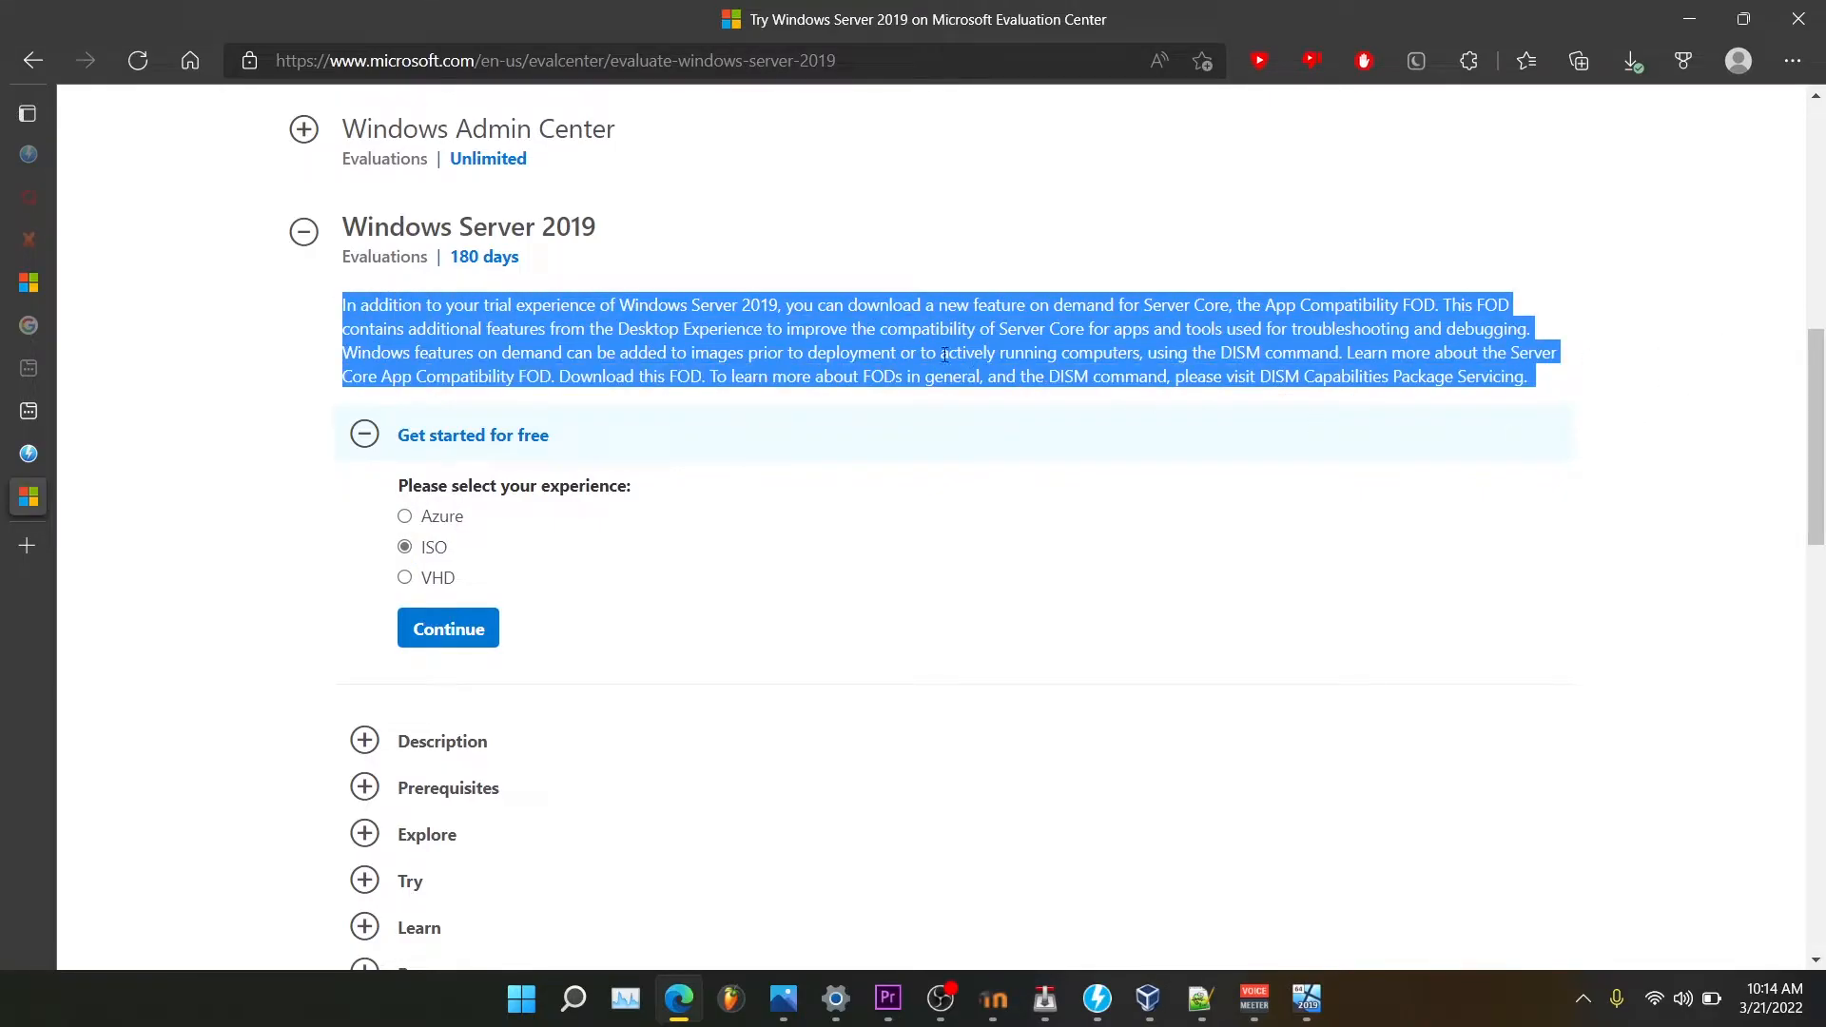
left_click(824, 278)
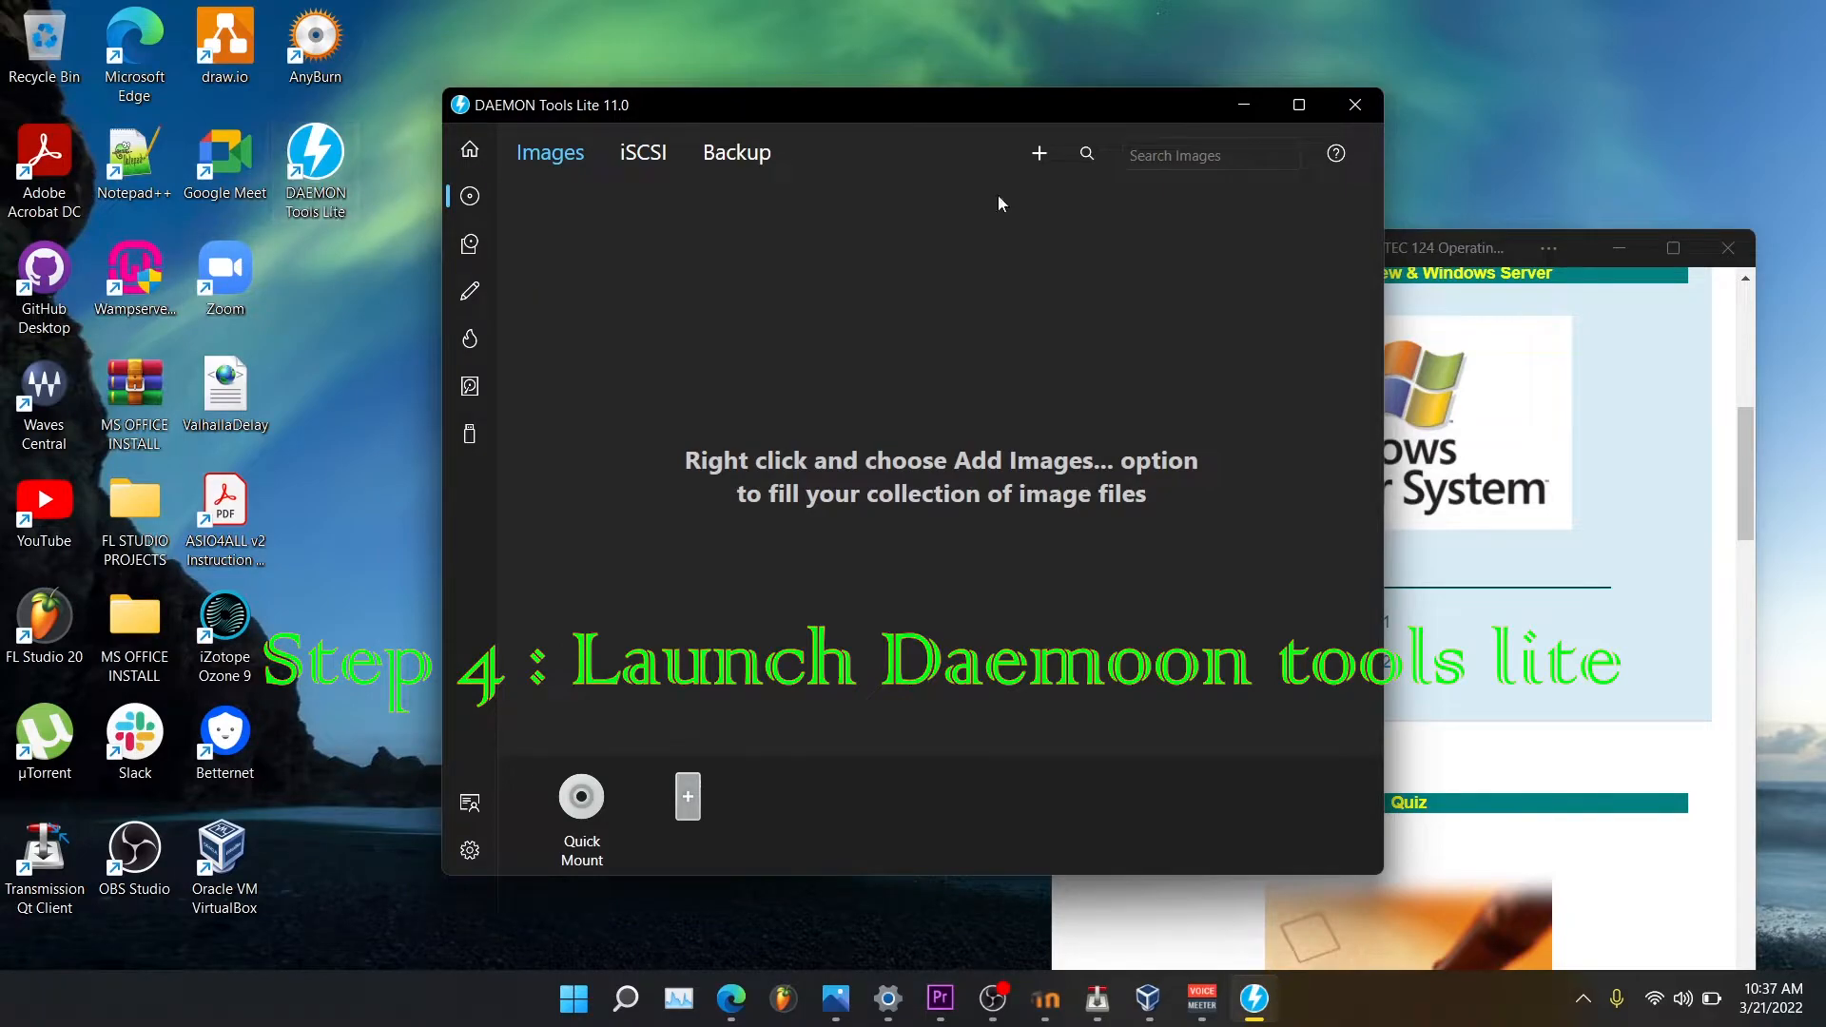
Close and relaunch DAEMON Tools Lite, then view its still-empty image Catalog.
left_click(1355, 105)
double_click(336, 177)
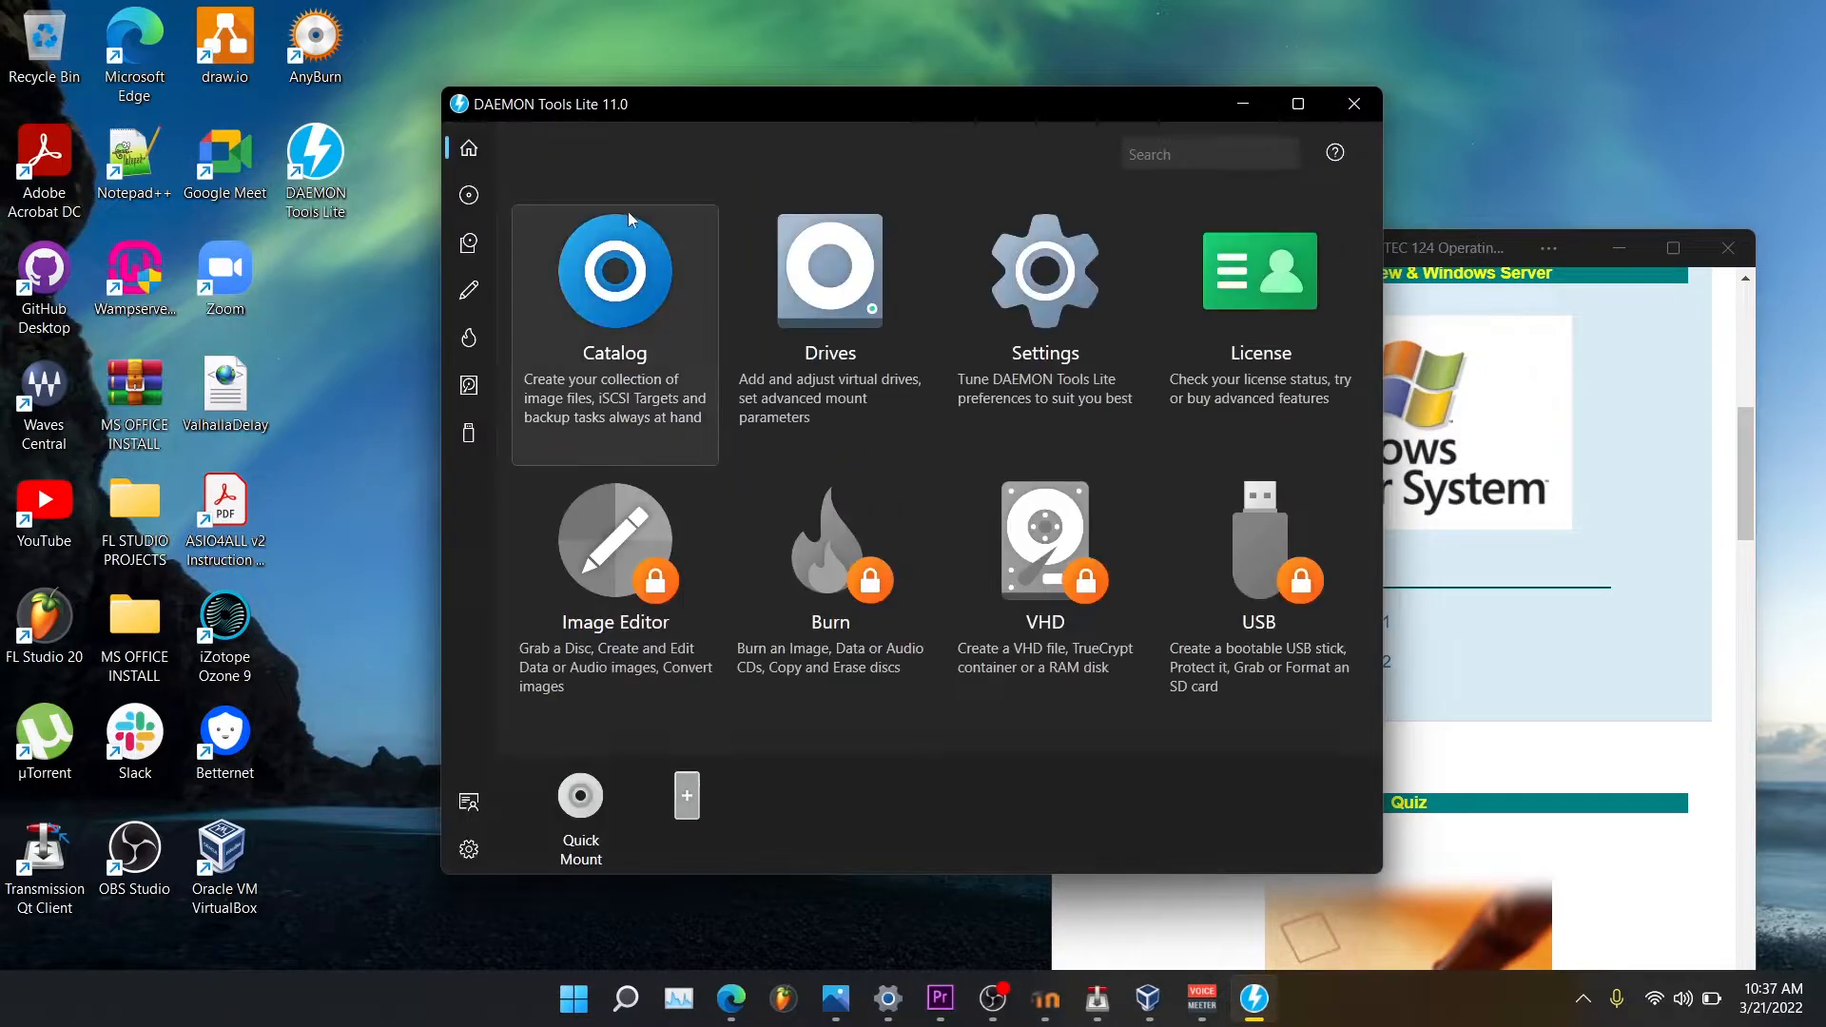
left_click(649, 350)
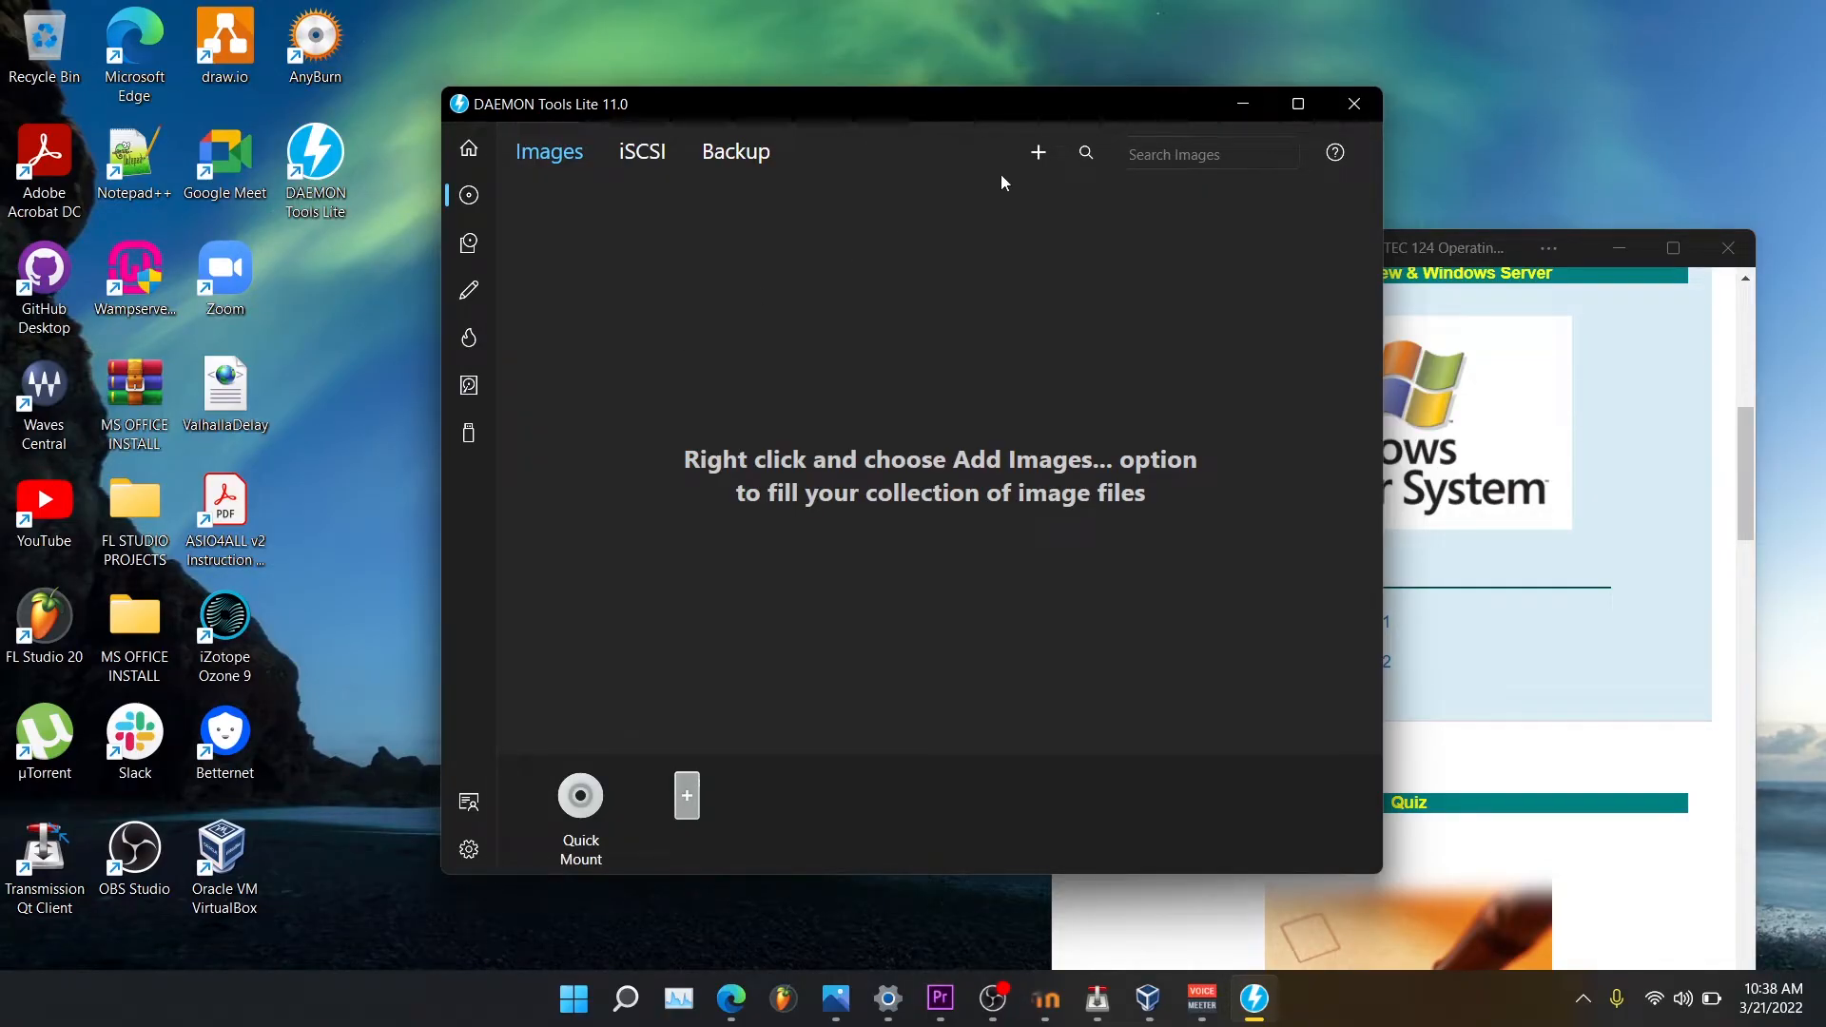
Add the Windows Server evaluation ISO from Downloads to the catalog and mount it as drive D:.
left_click(1029, 160)
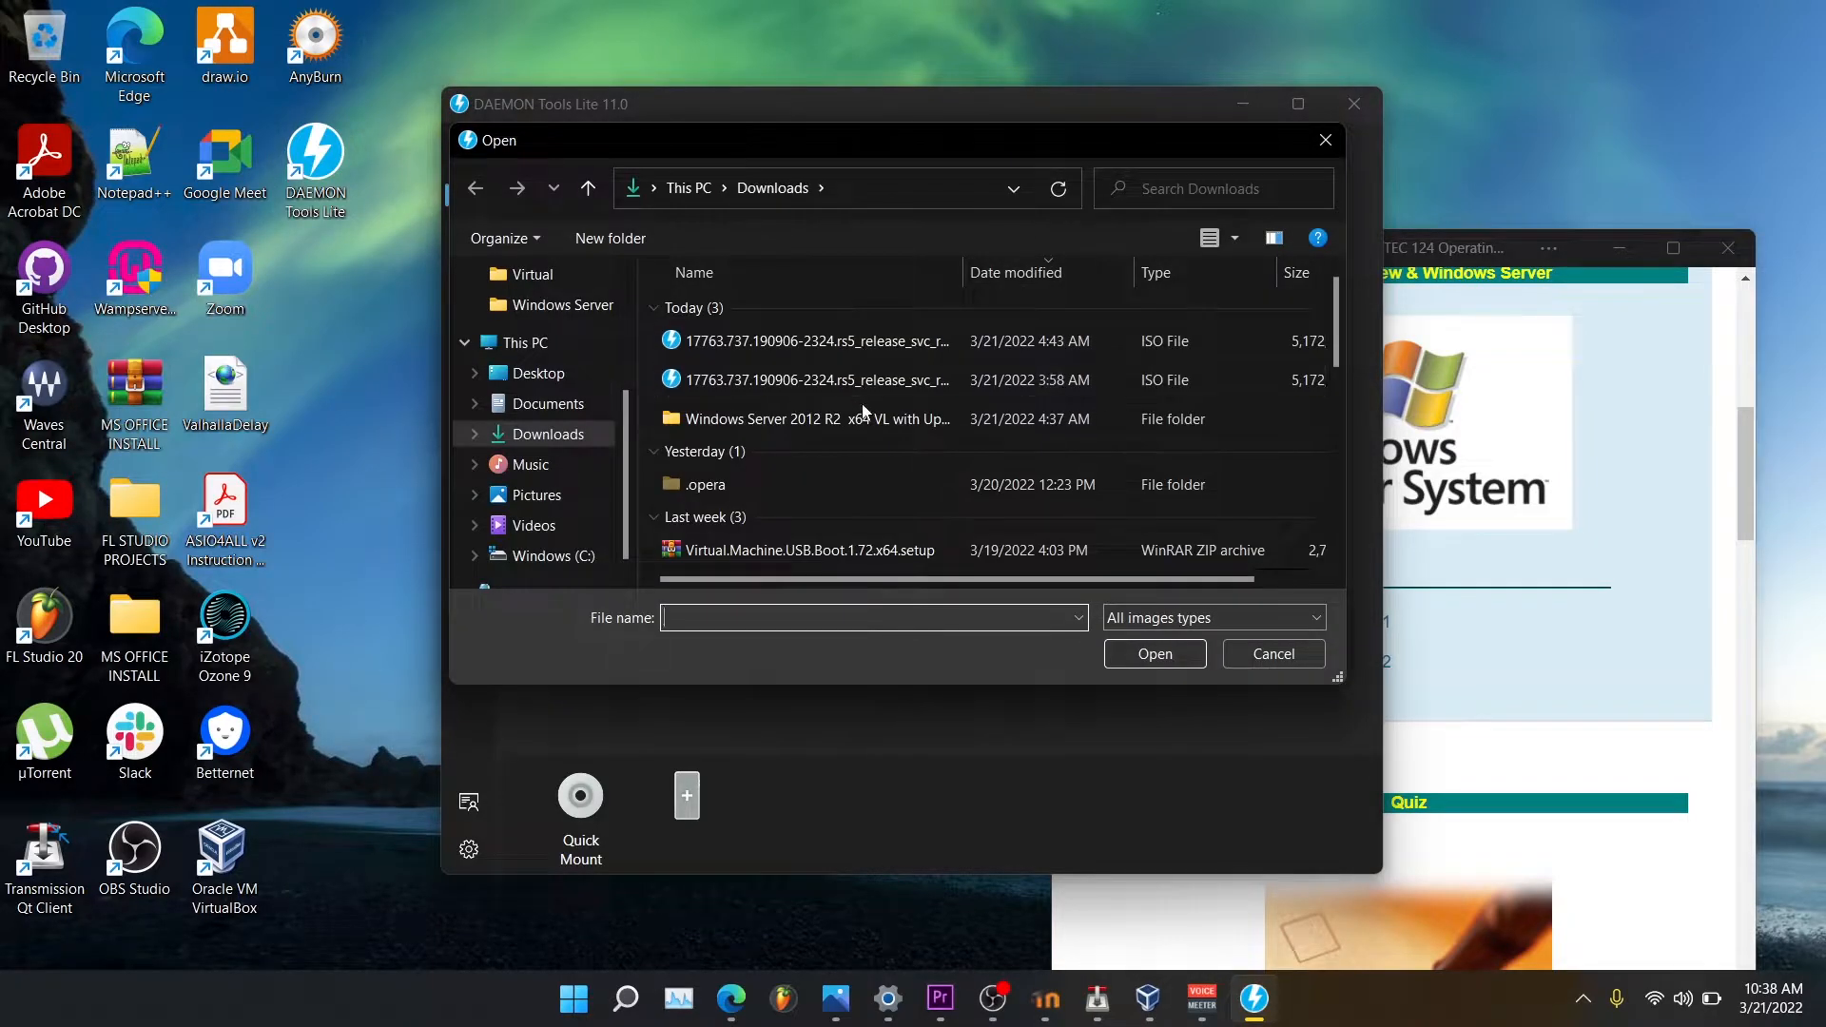
left_click(843, 344)
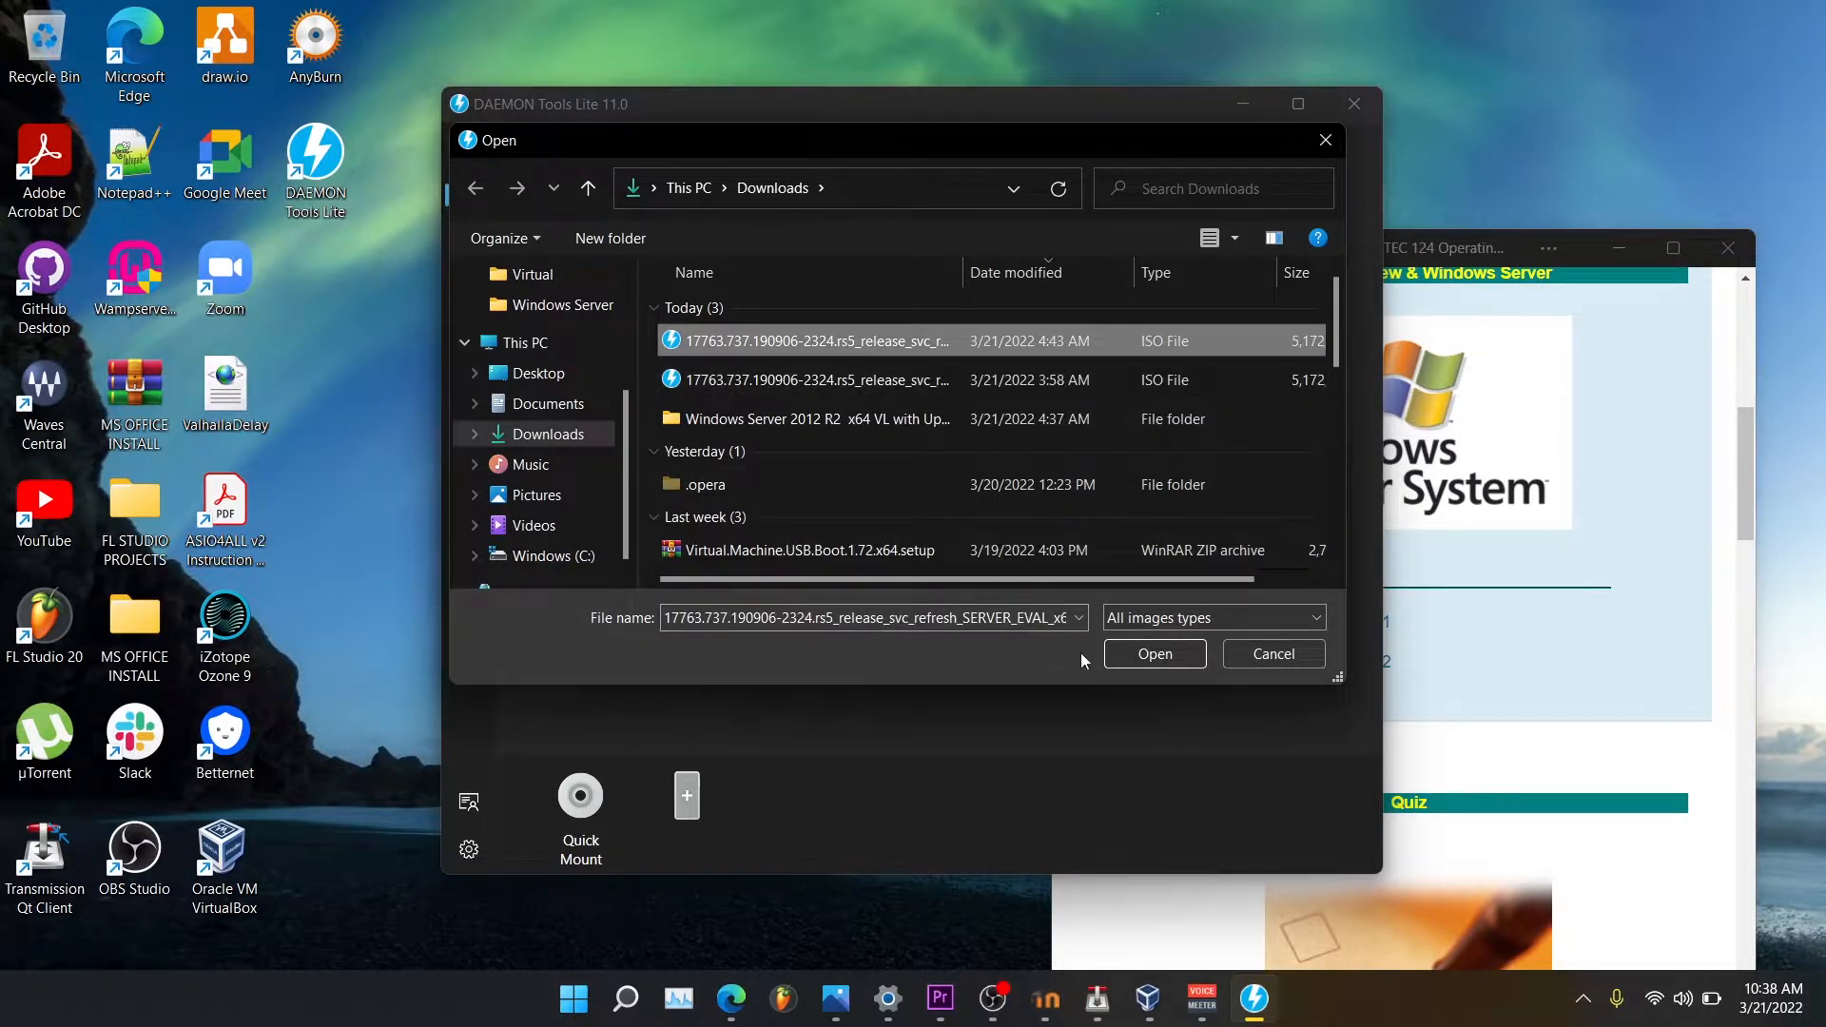
left_click(1122, 653)
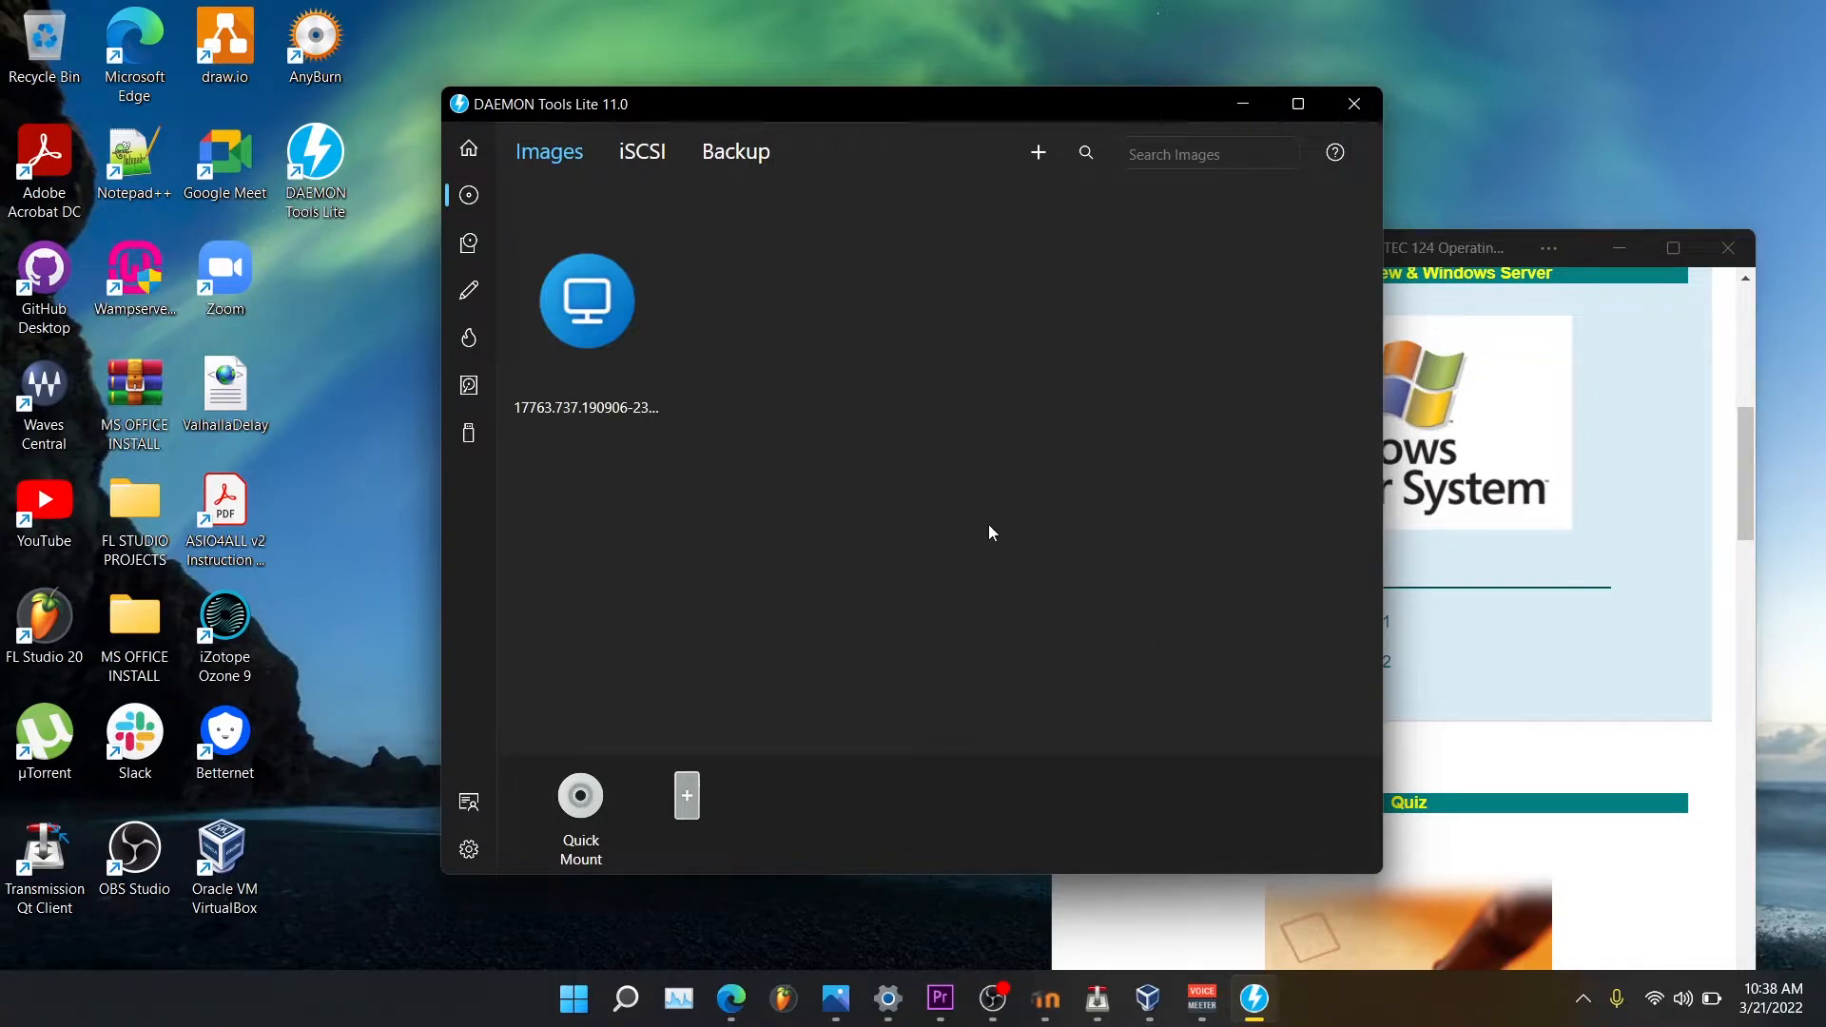
right_click(571, 339)
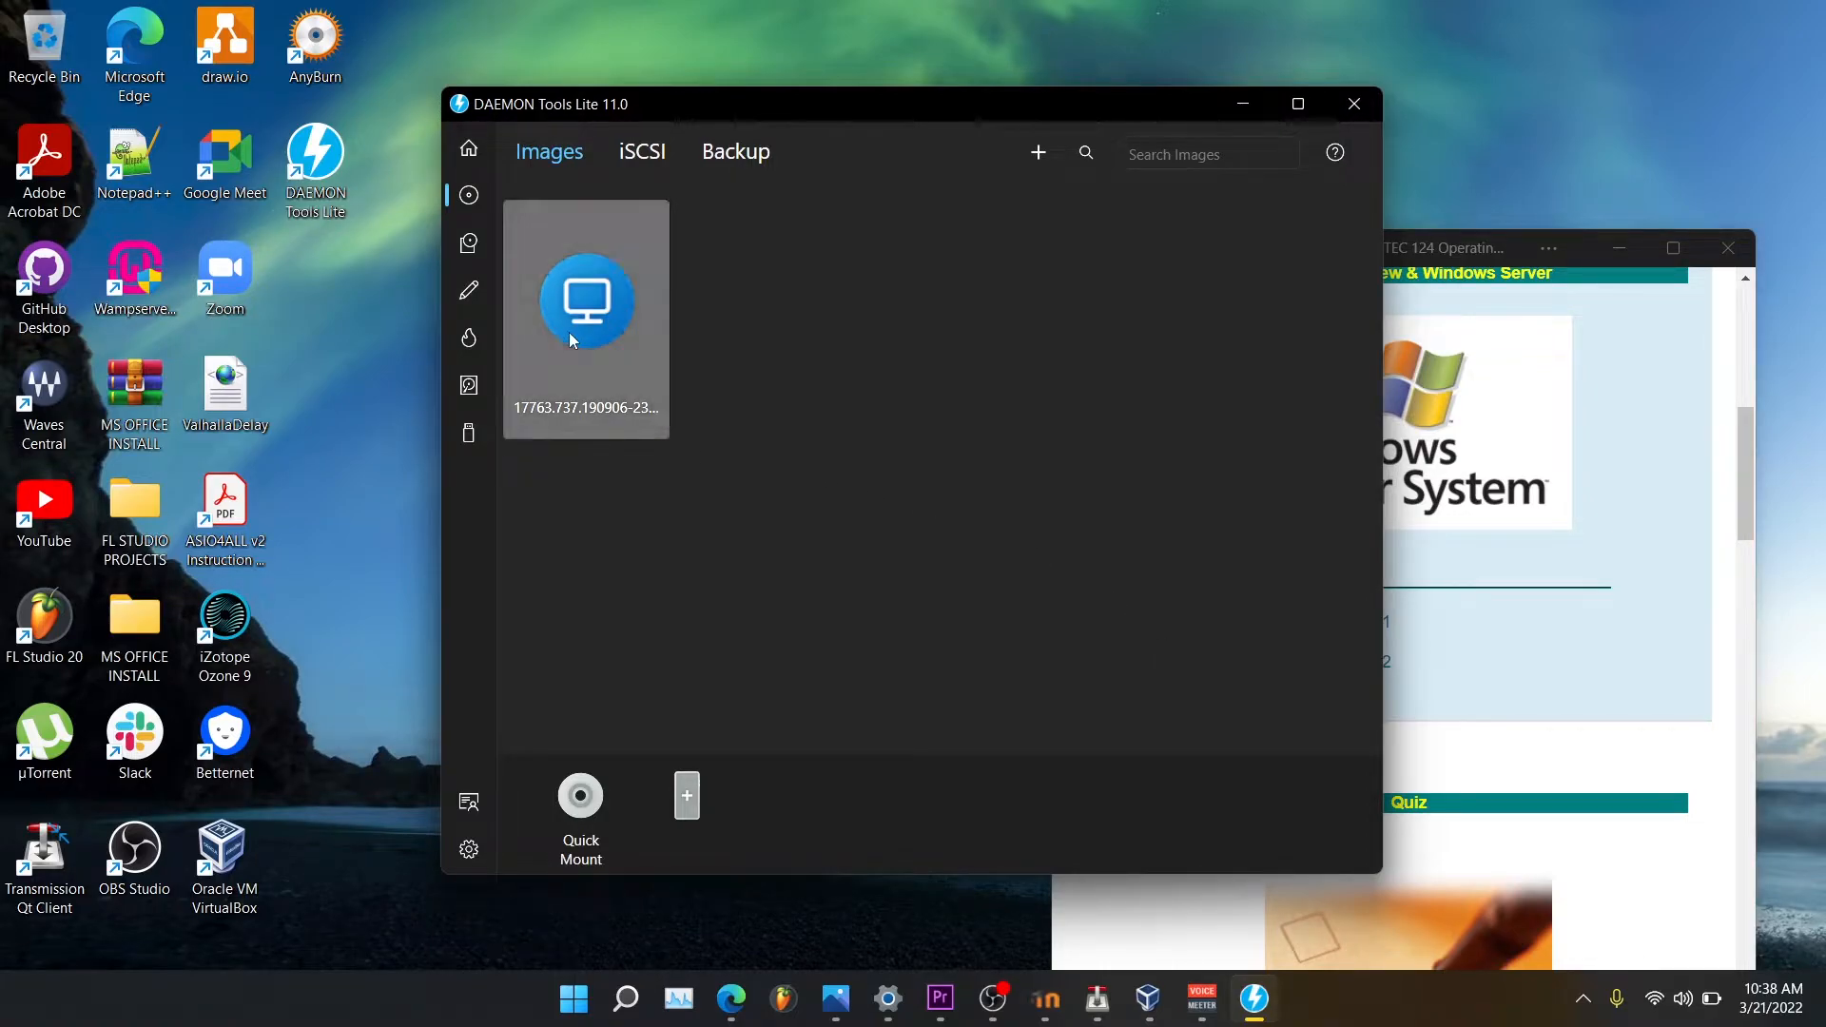
left_click(640, 369)
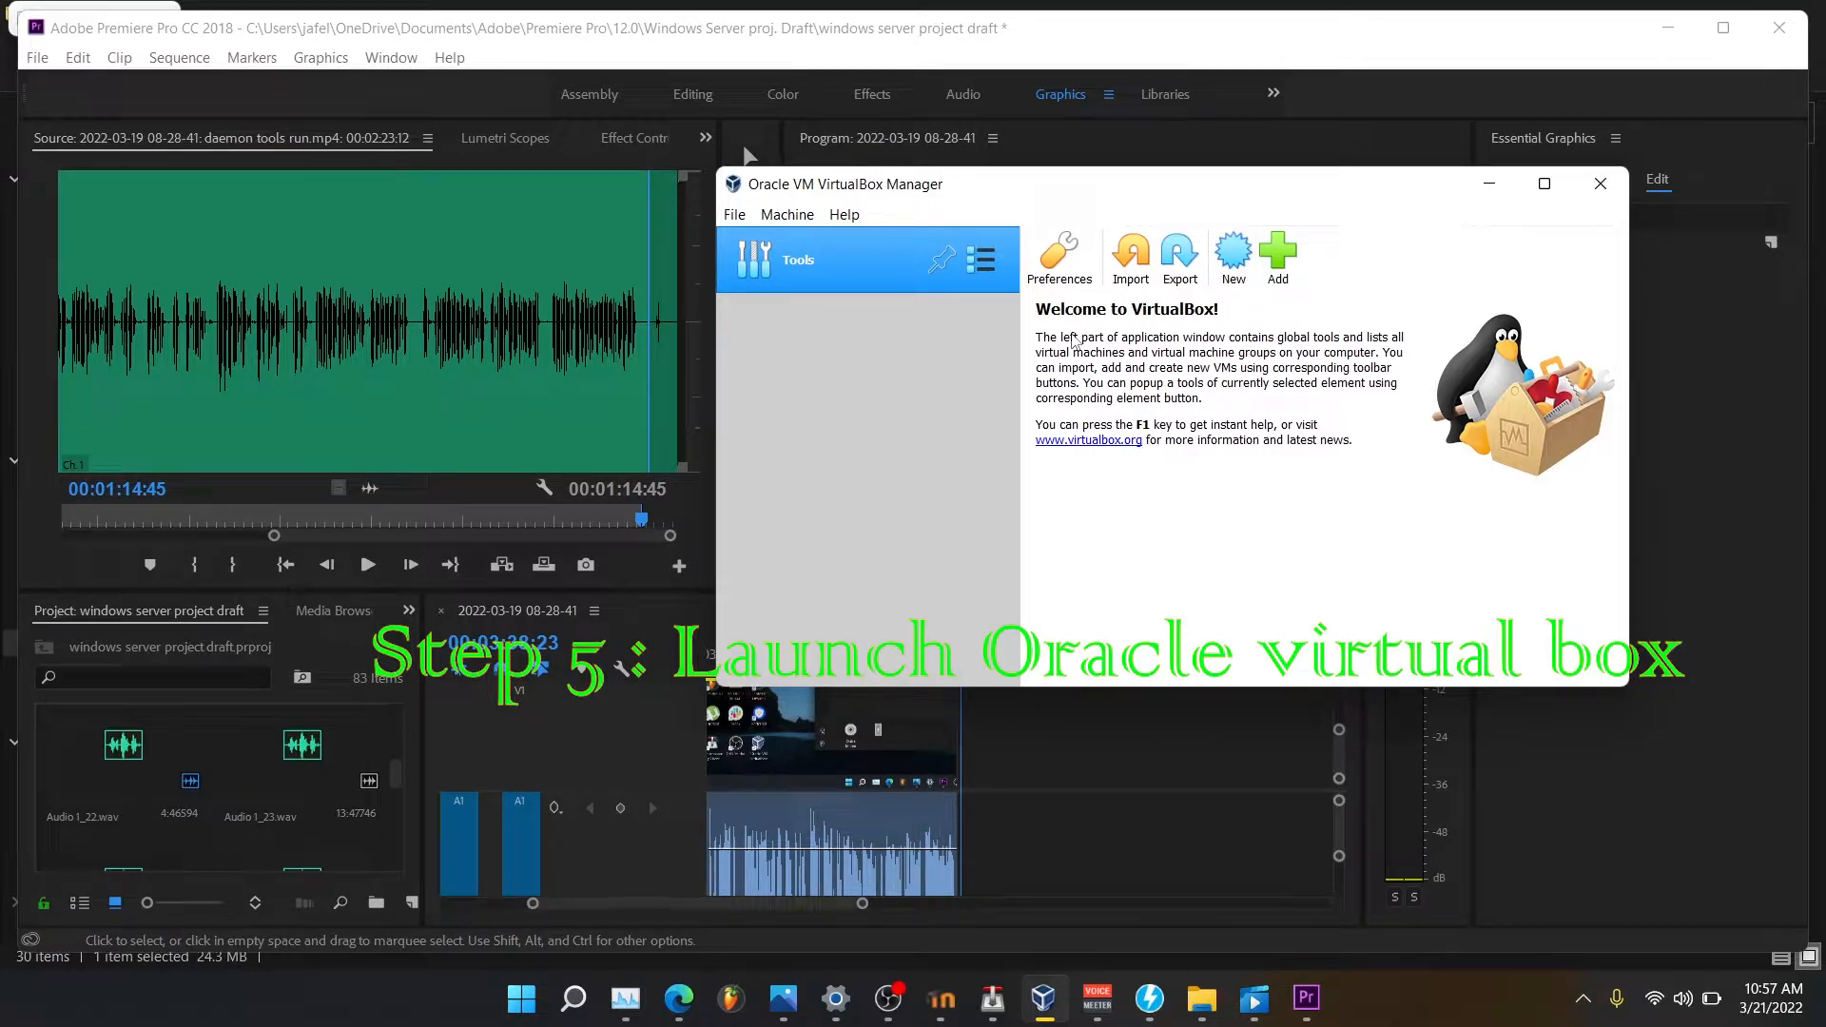
Start a new VM named Server2019, version Windows 2019 (64-bit), keeping 2048 MB memory.
left_click(1240, 253)
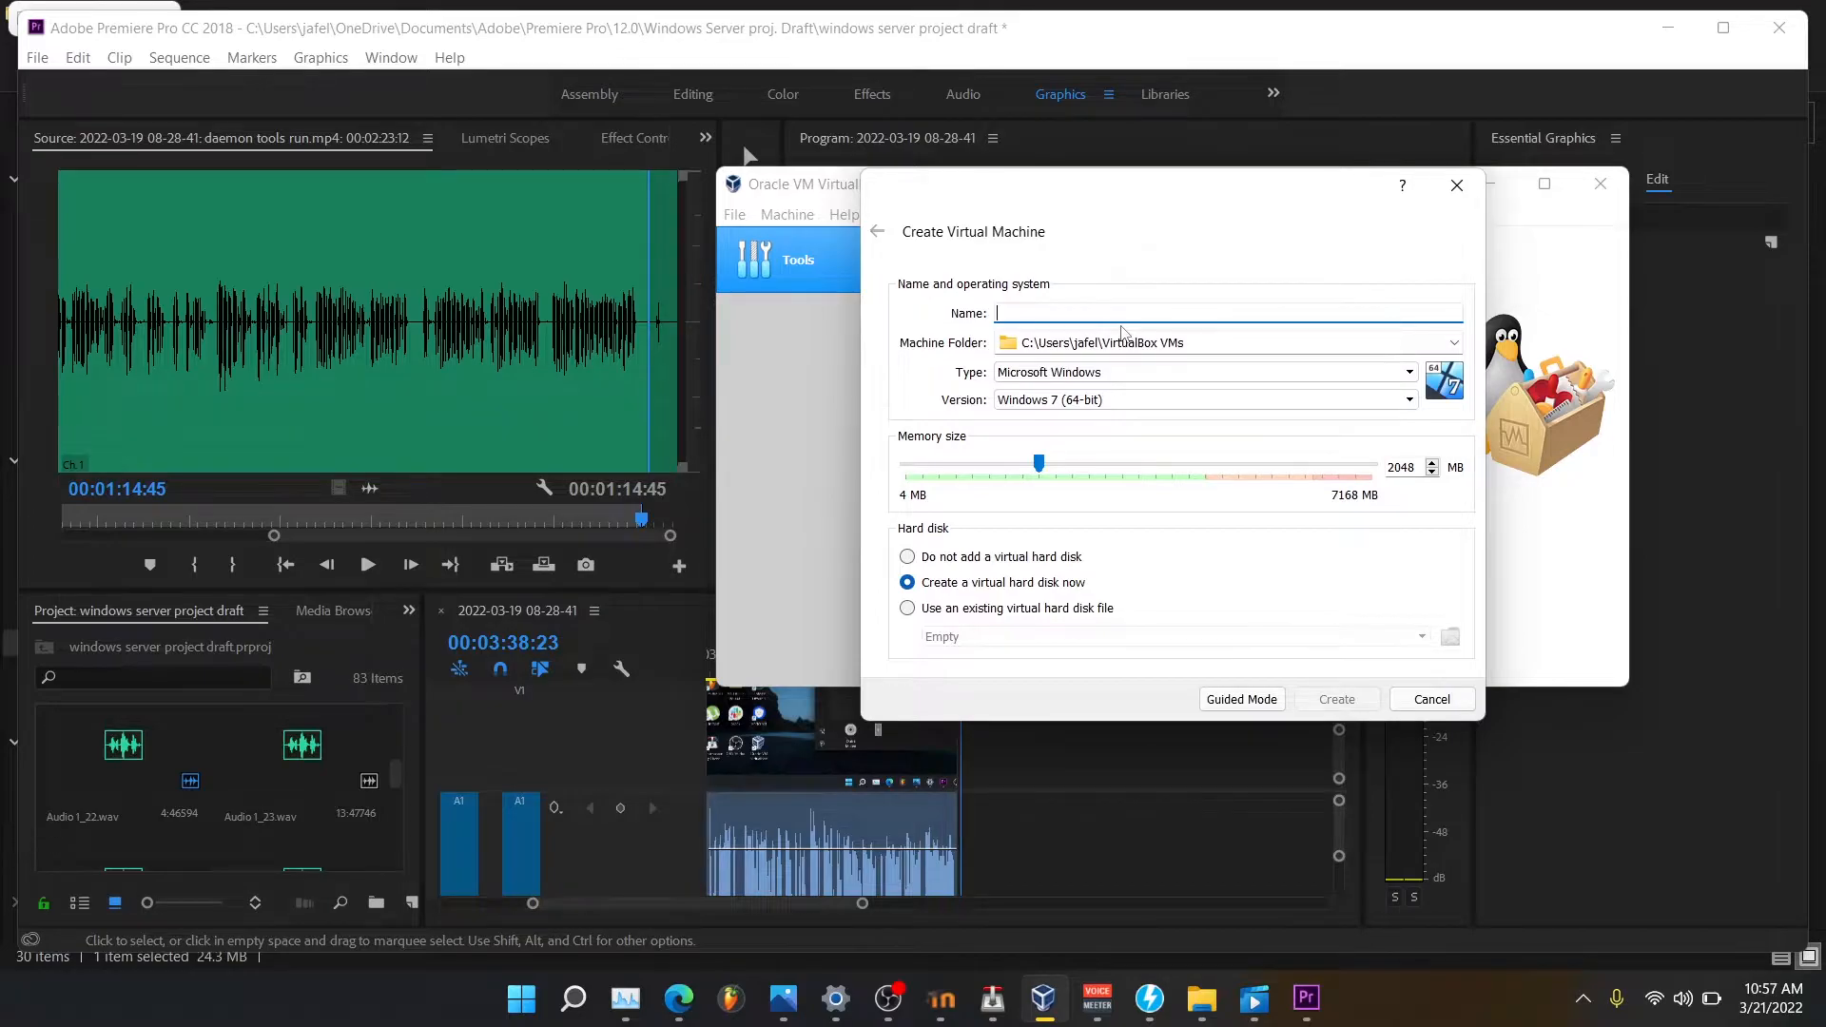
type("Server2019")
left_click(1122, 397)
scroll(1156, 555, "down", 3)
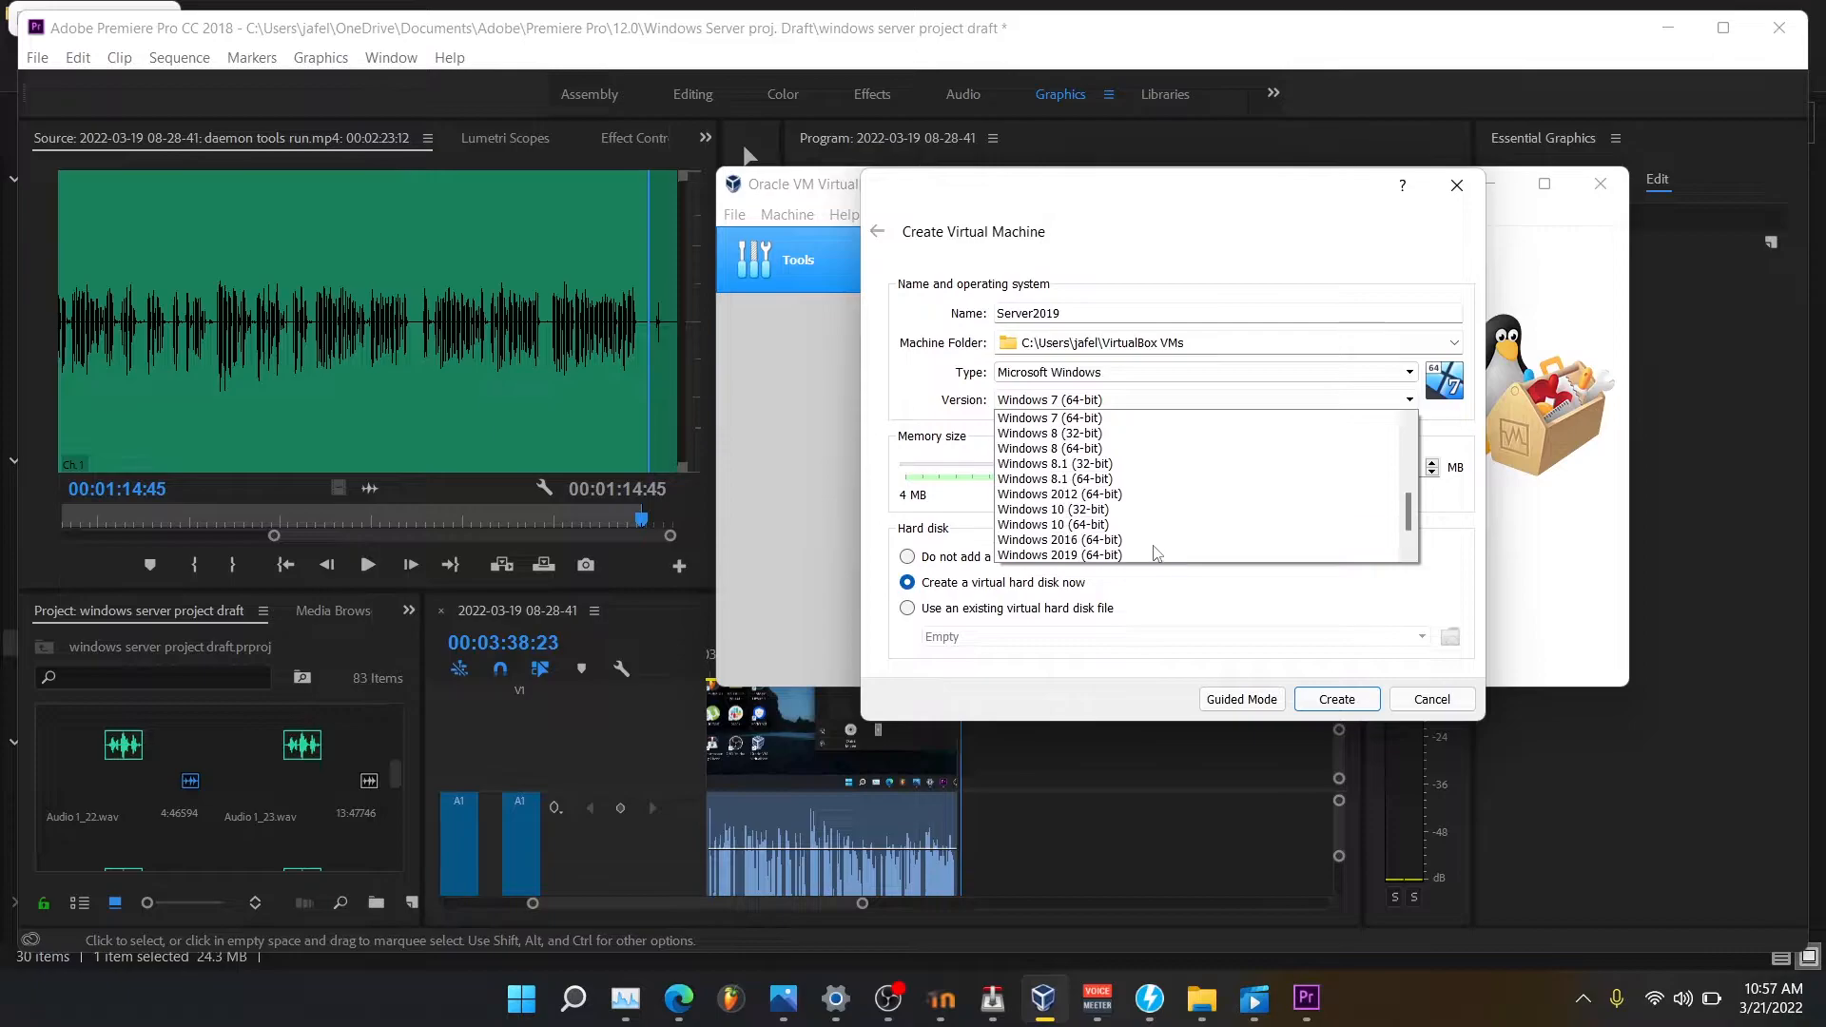
left_click(1099, 511)
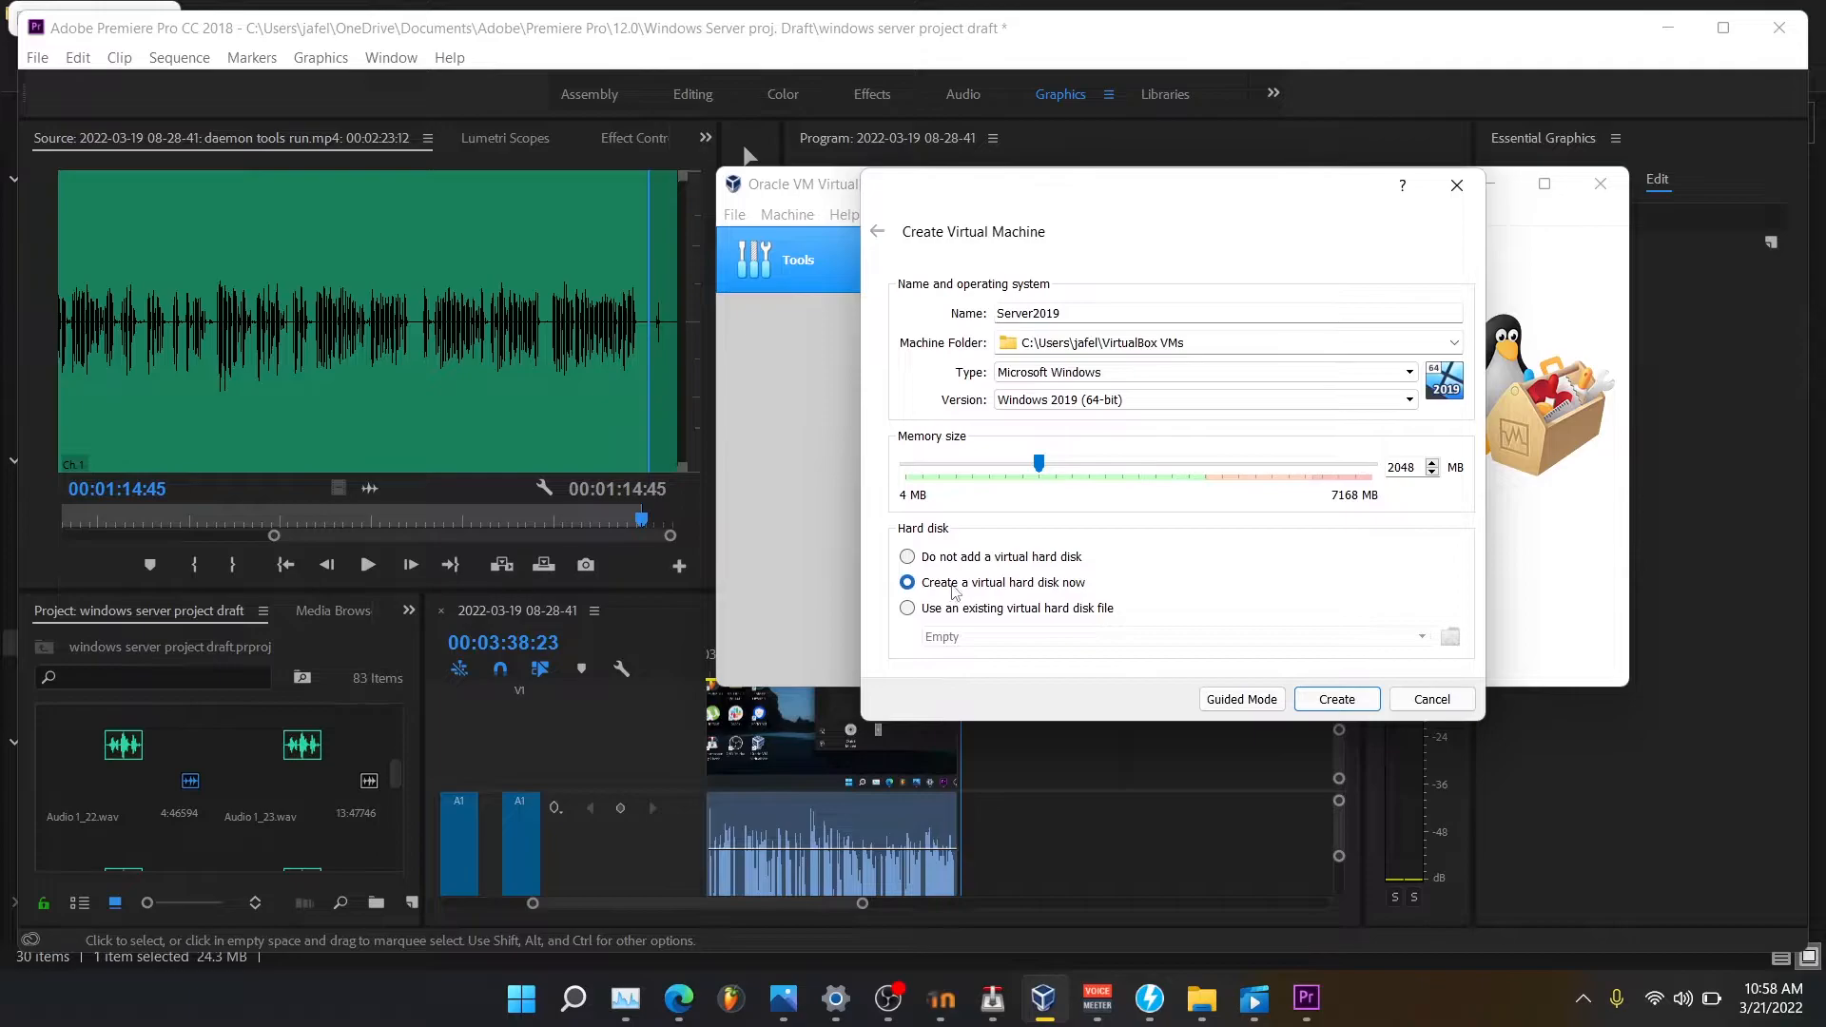
Create Server2019 with a 20.66 GB dynamically allocated VDI hard disk.
left_click(1337, 699)
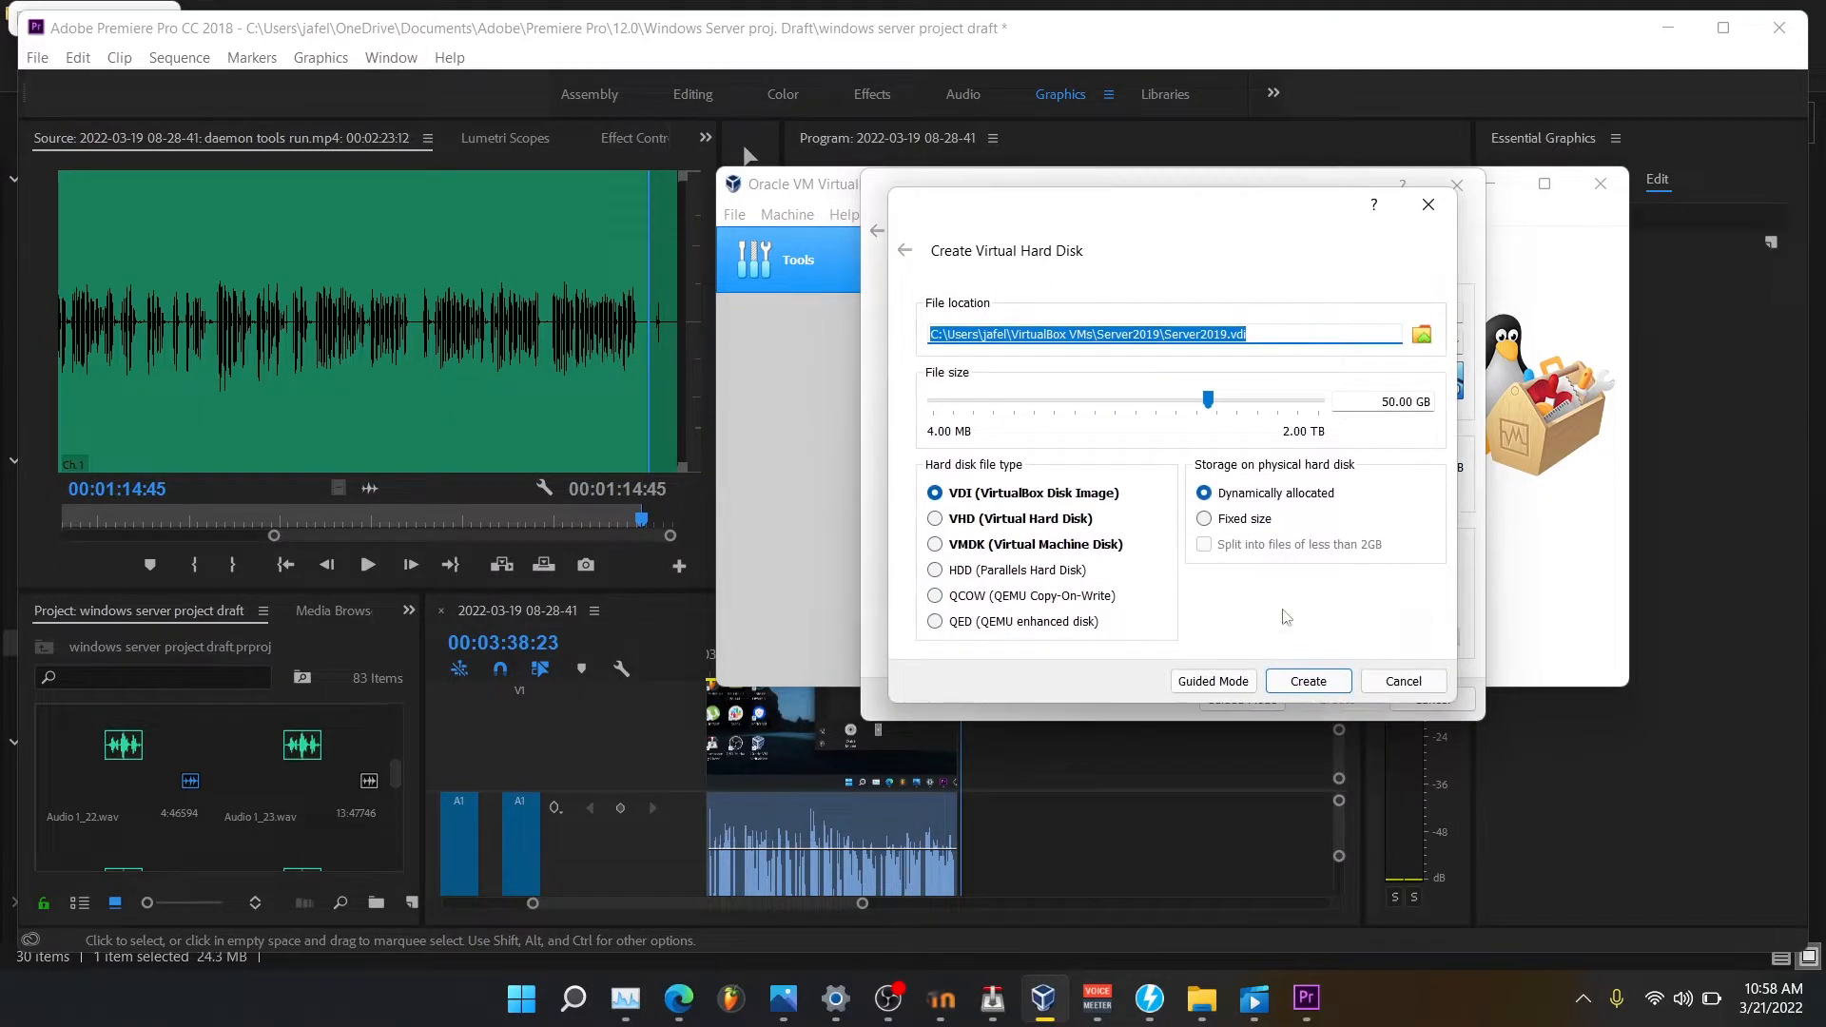
left_click(1211, 403)
left_click_drag(1213, 406, 1188, 411)
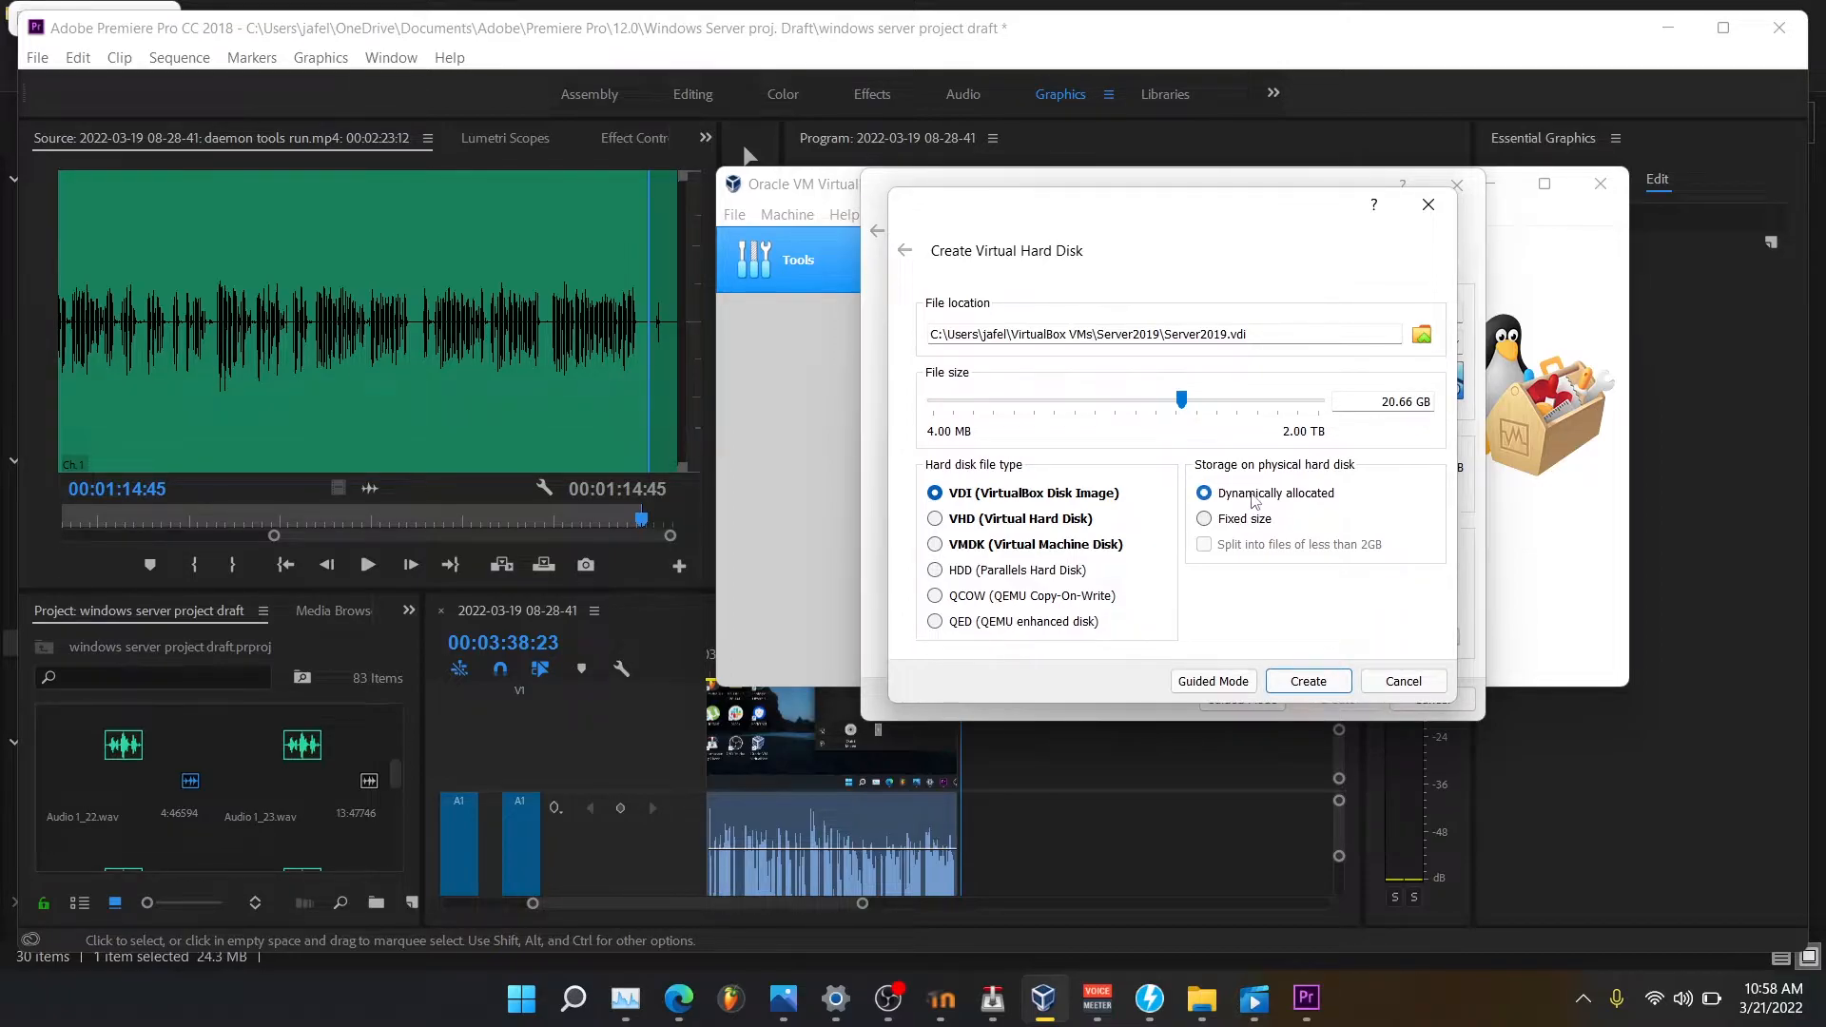
left_click(1311, 685)
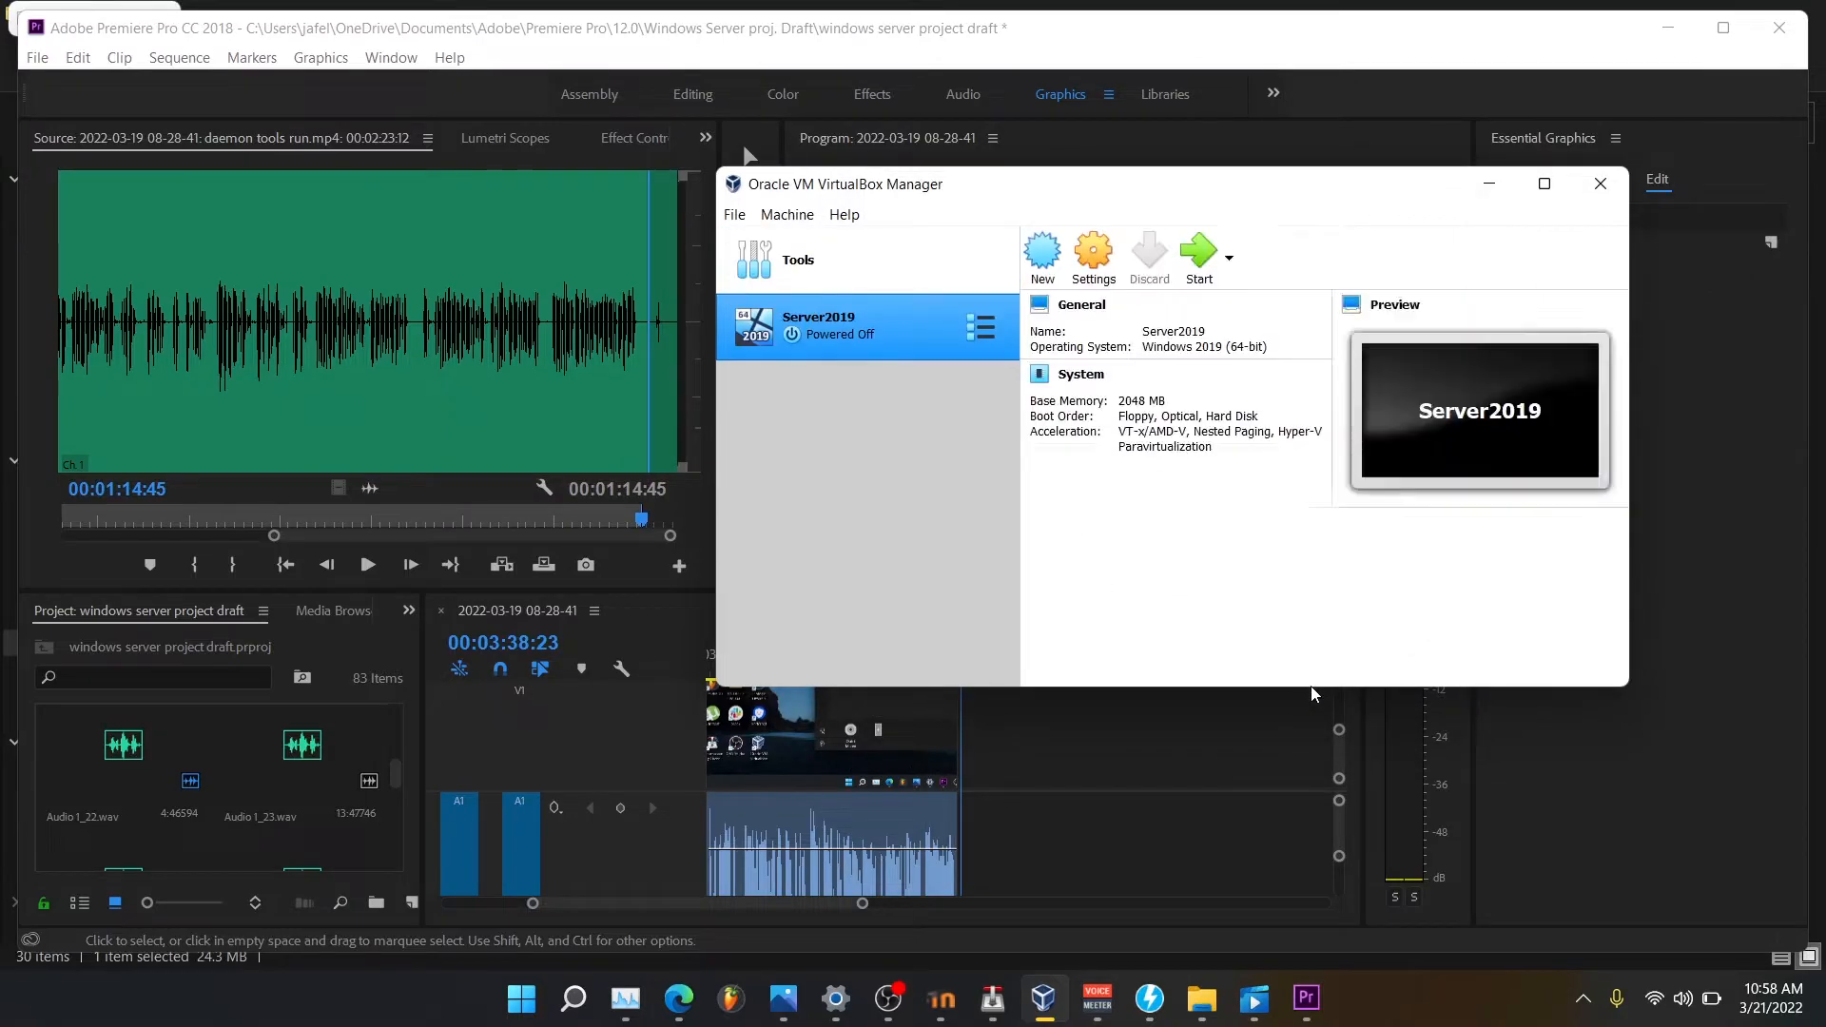
In Server2019's System settings, disable Floppy and set the boot order to Optical, then Hard Disk.
left_click(1114, 273)
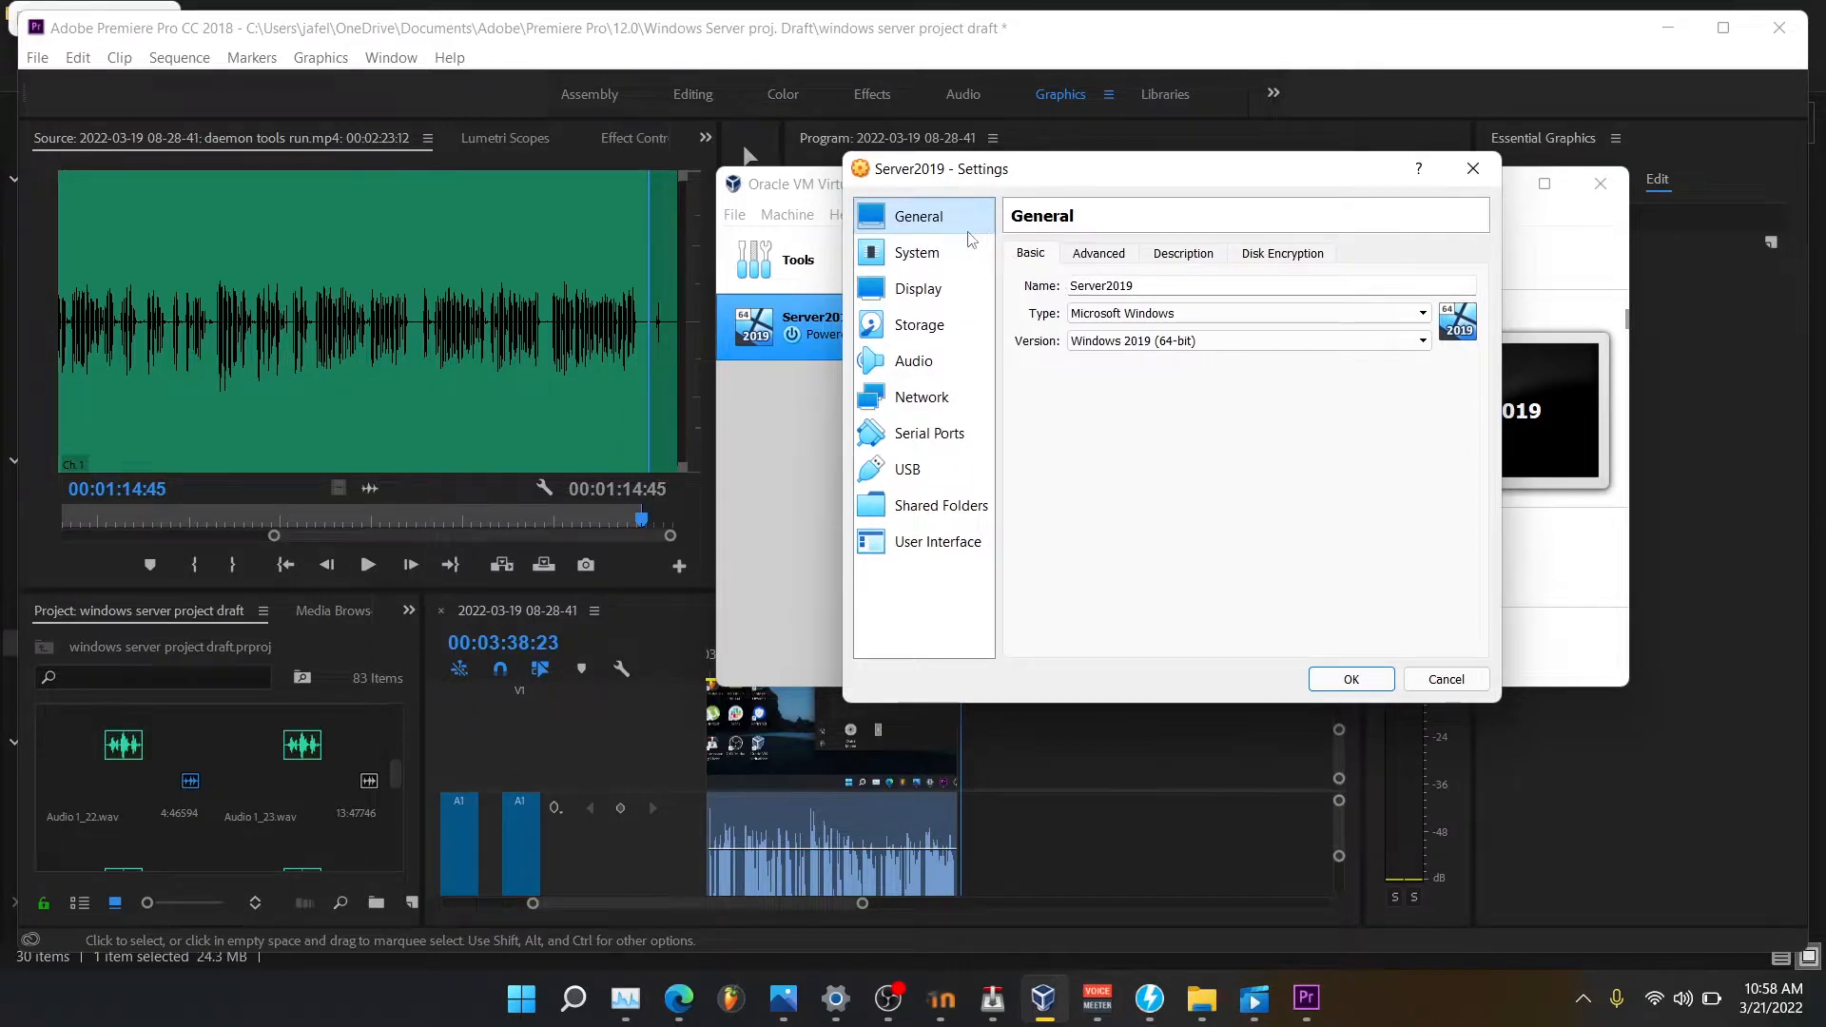
left_click(955, 264)
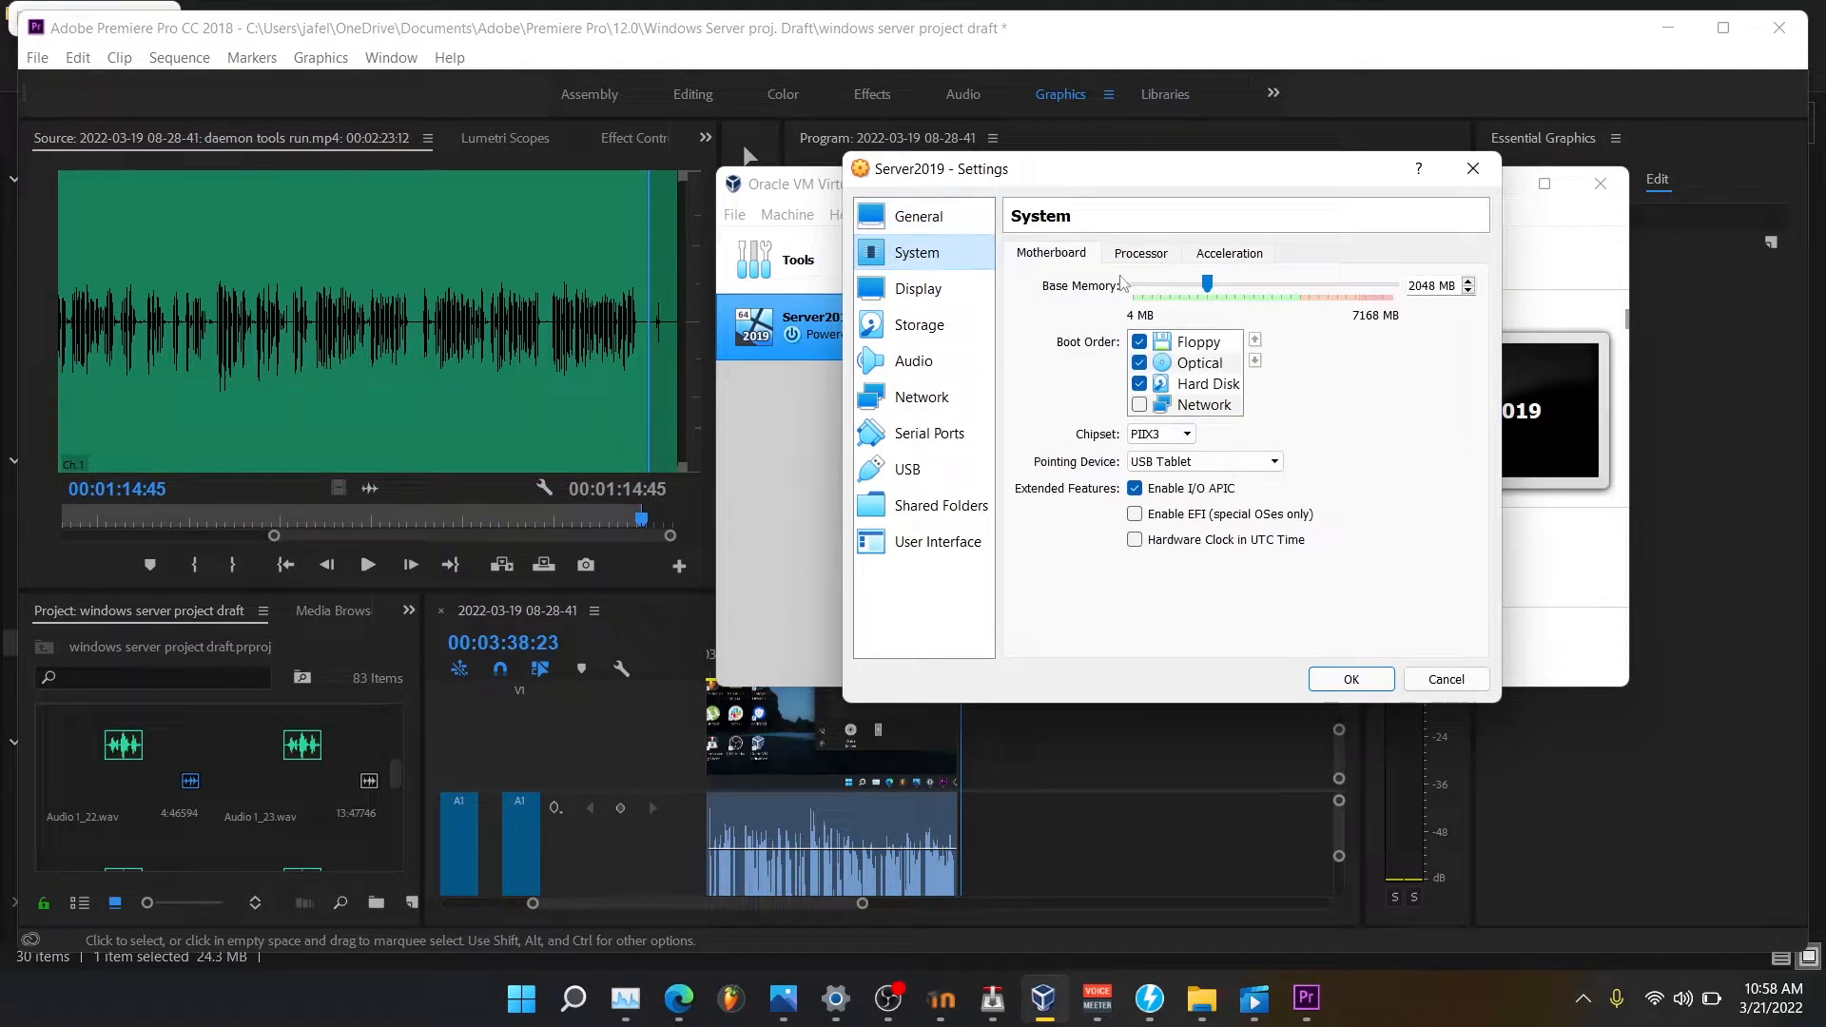
left_click(1140, 344)
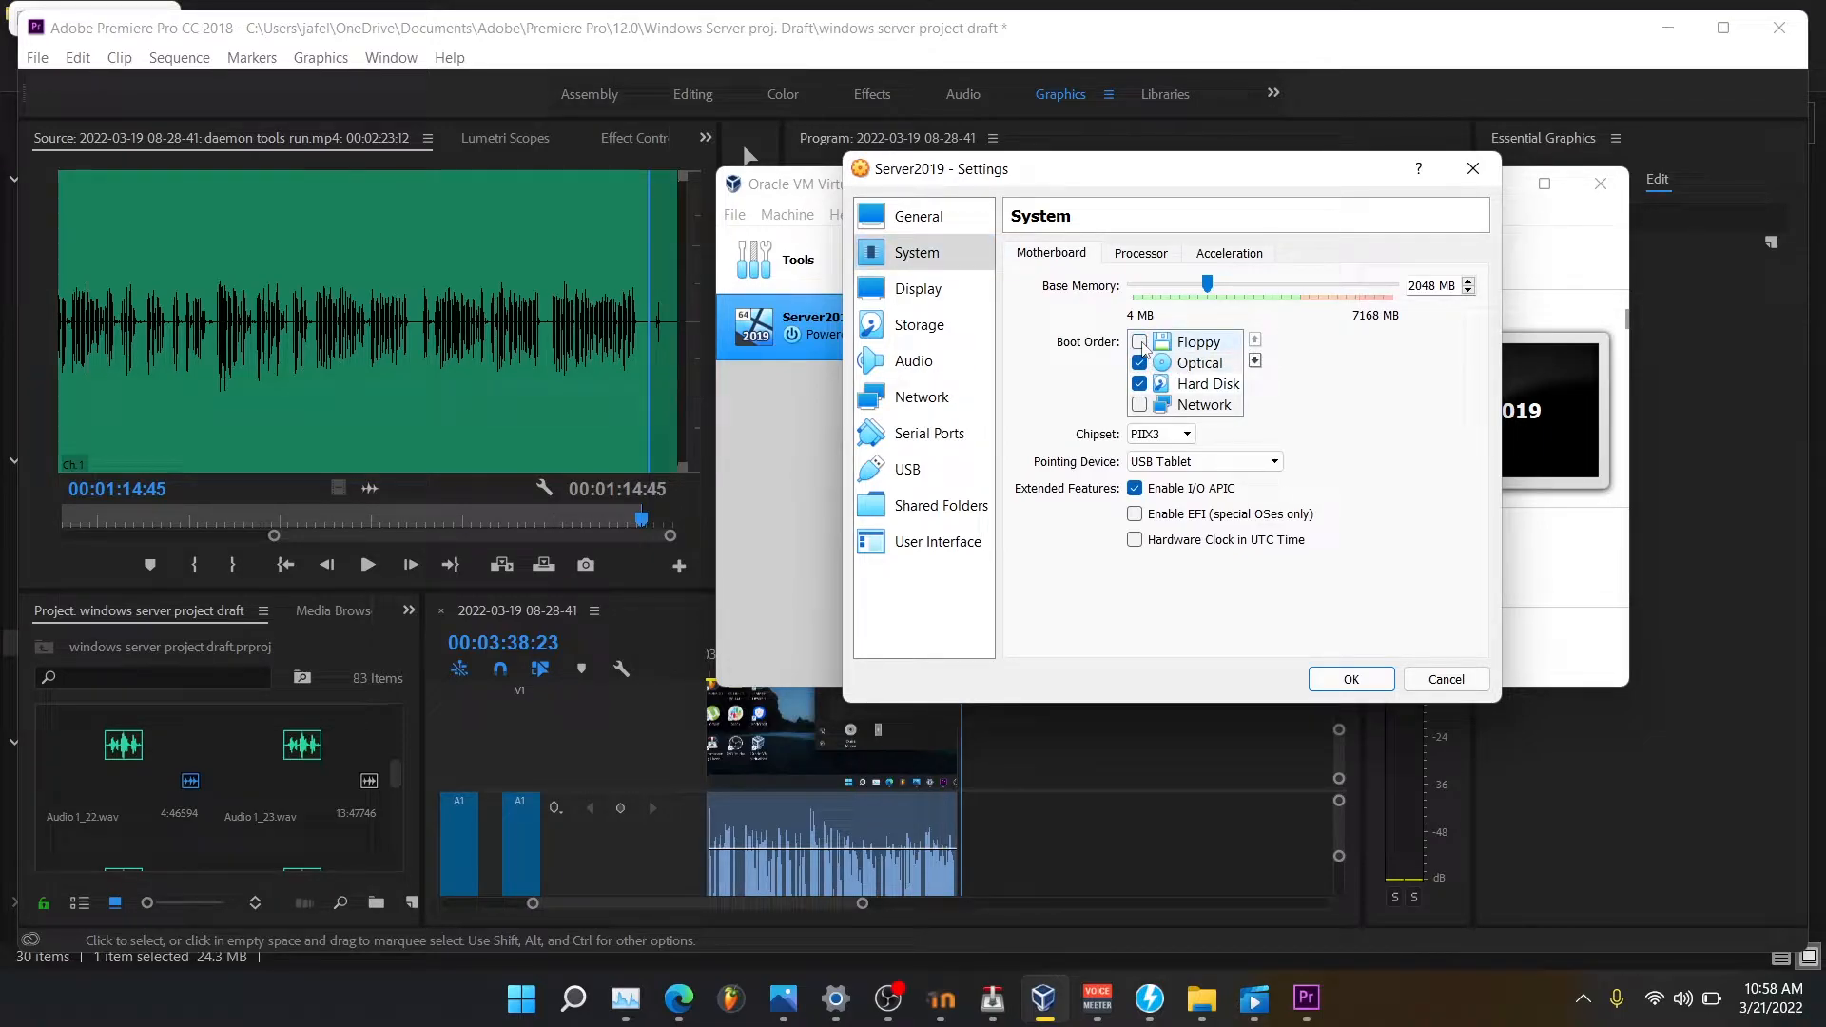
left_click(1238, 363)
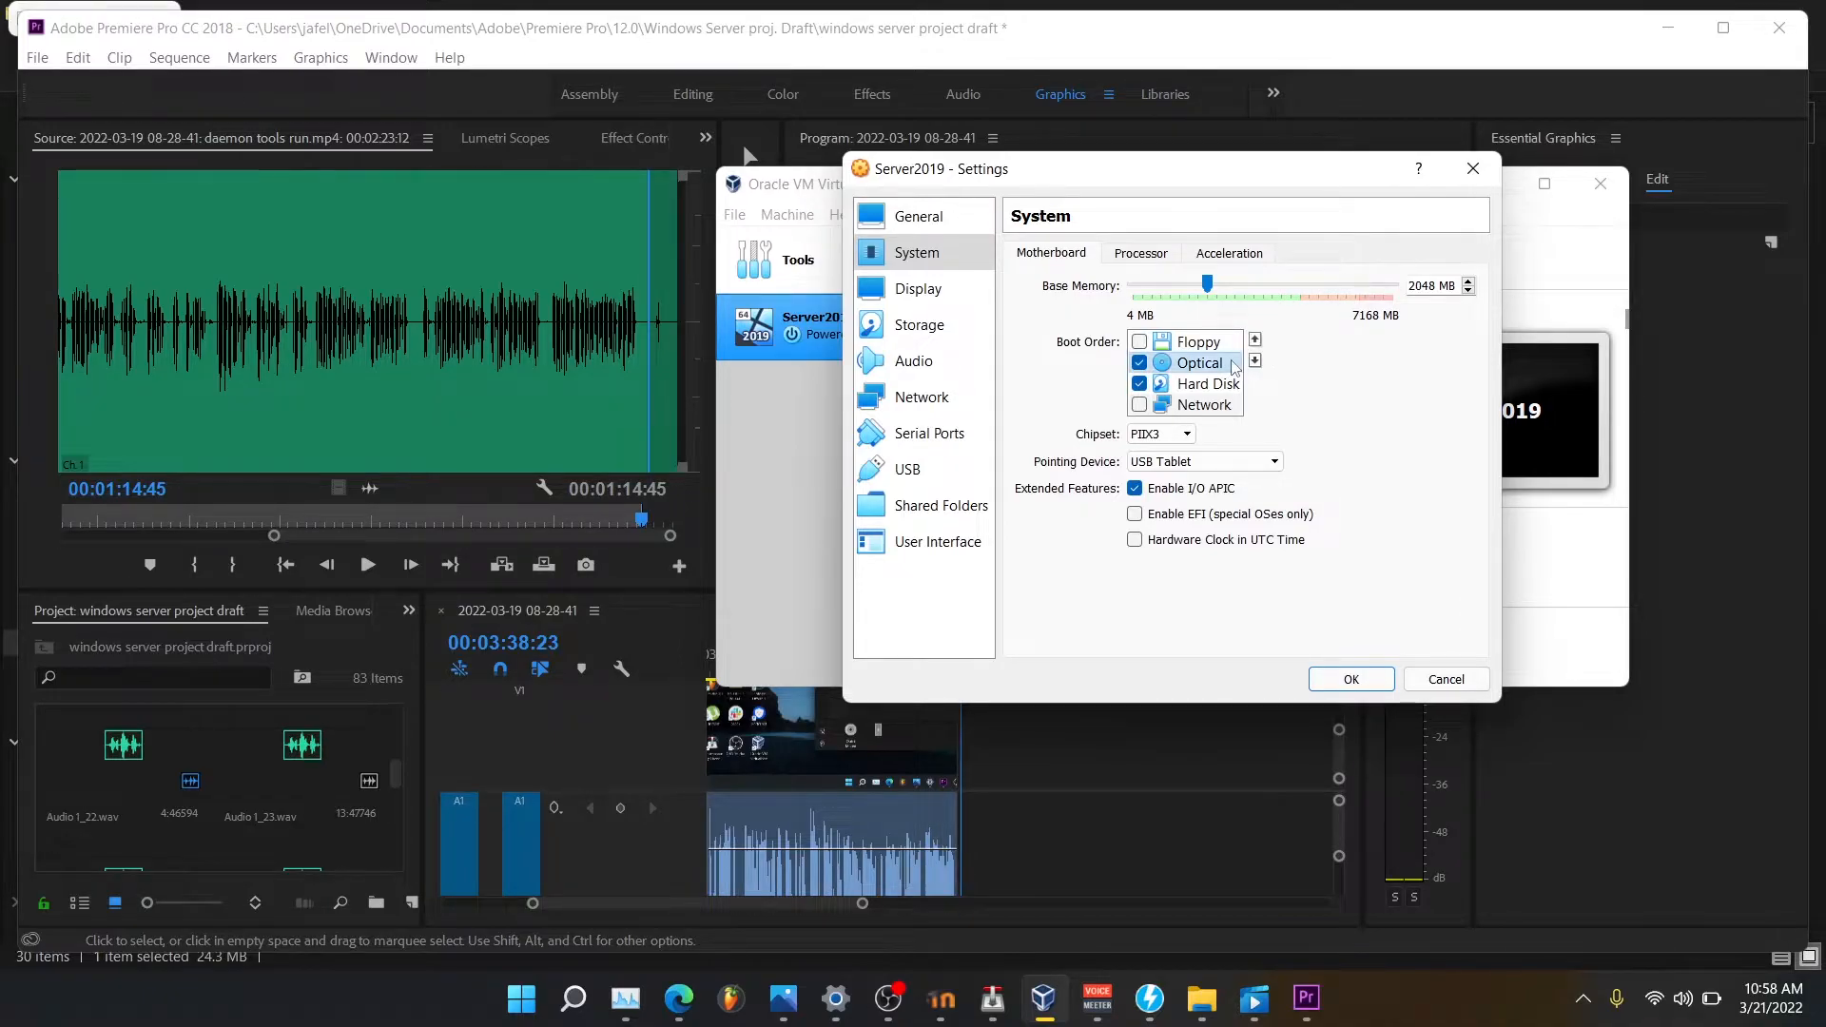
left_click(1256, 340)
left_click(1235, 384)
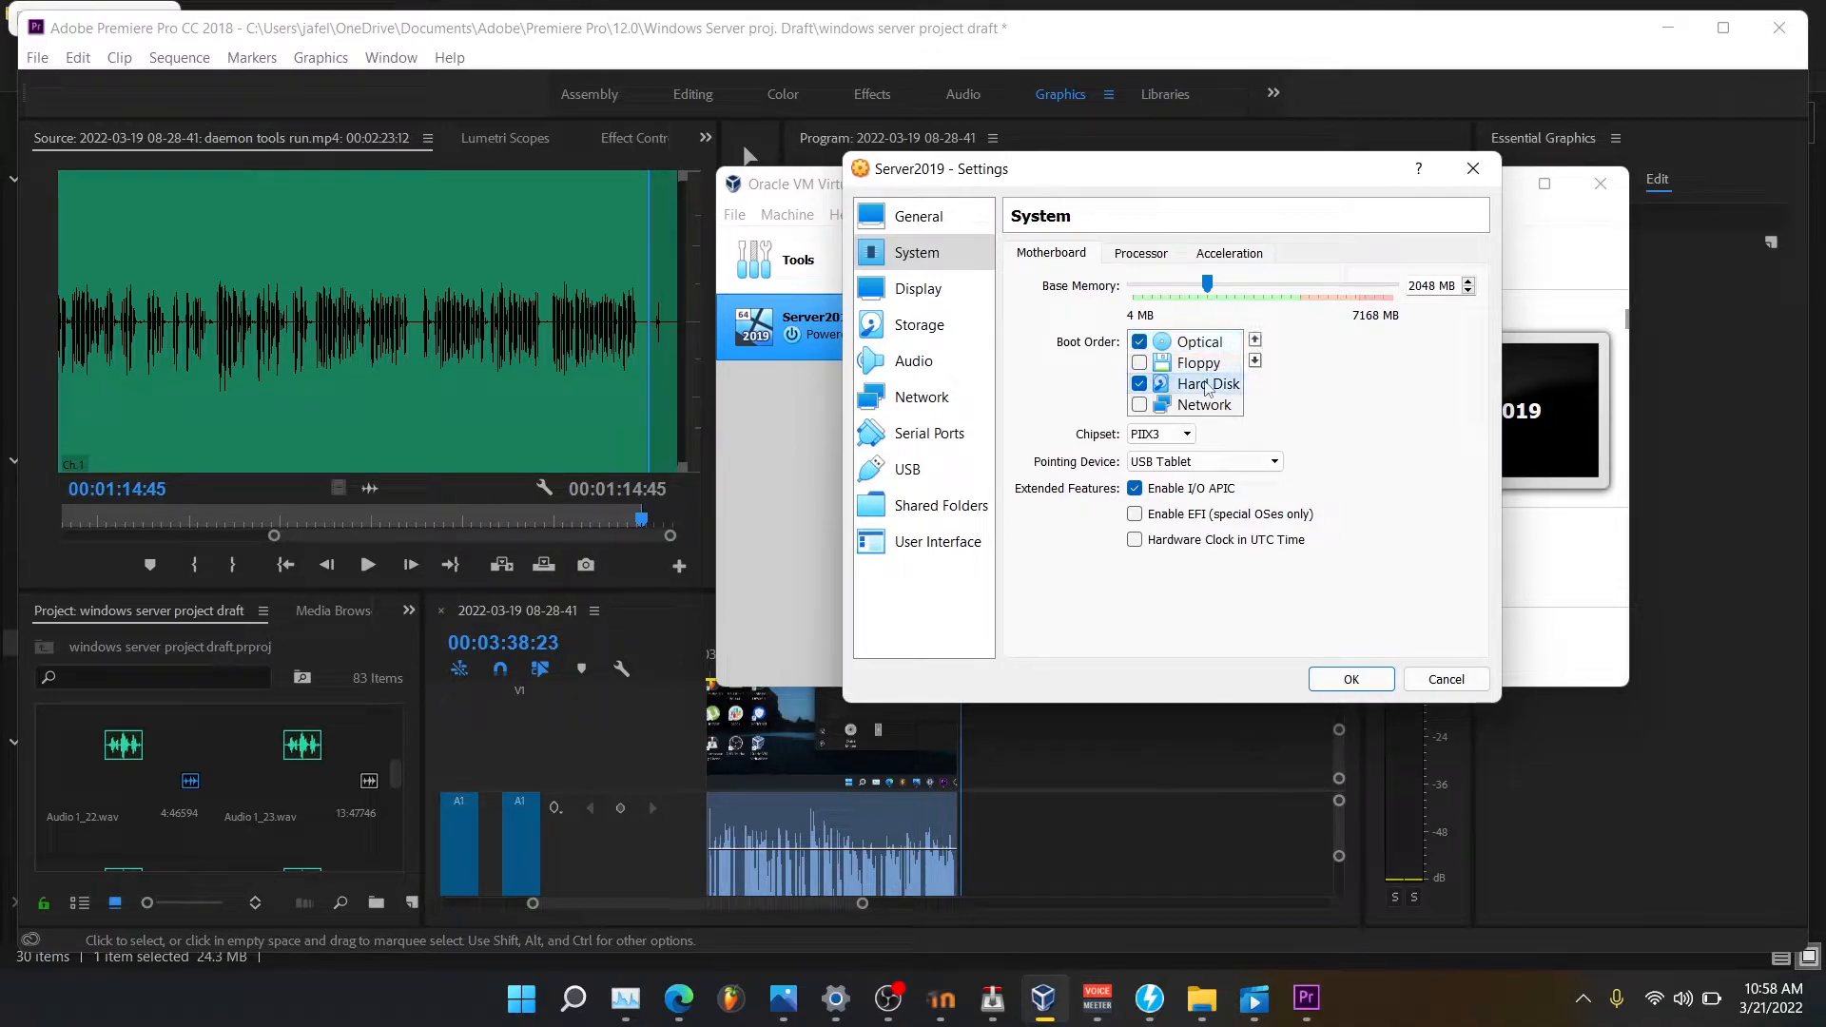
left_click(1256, 341)
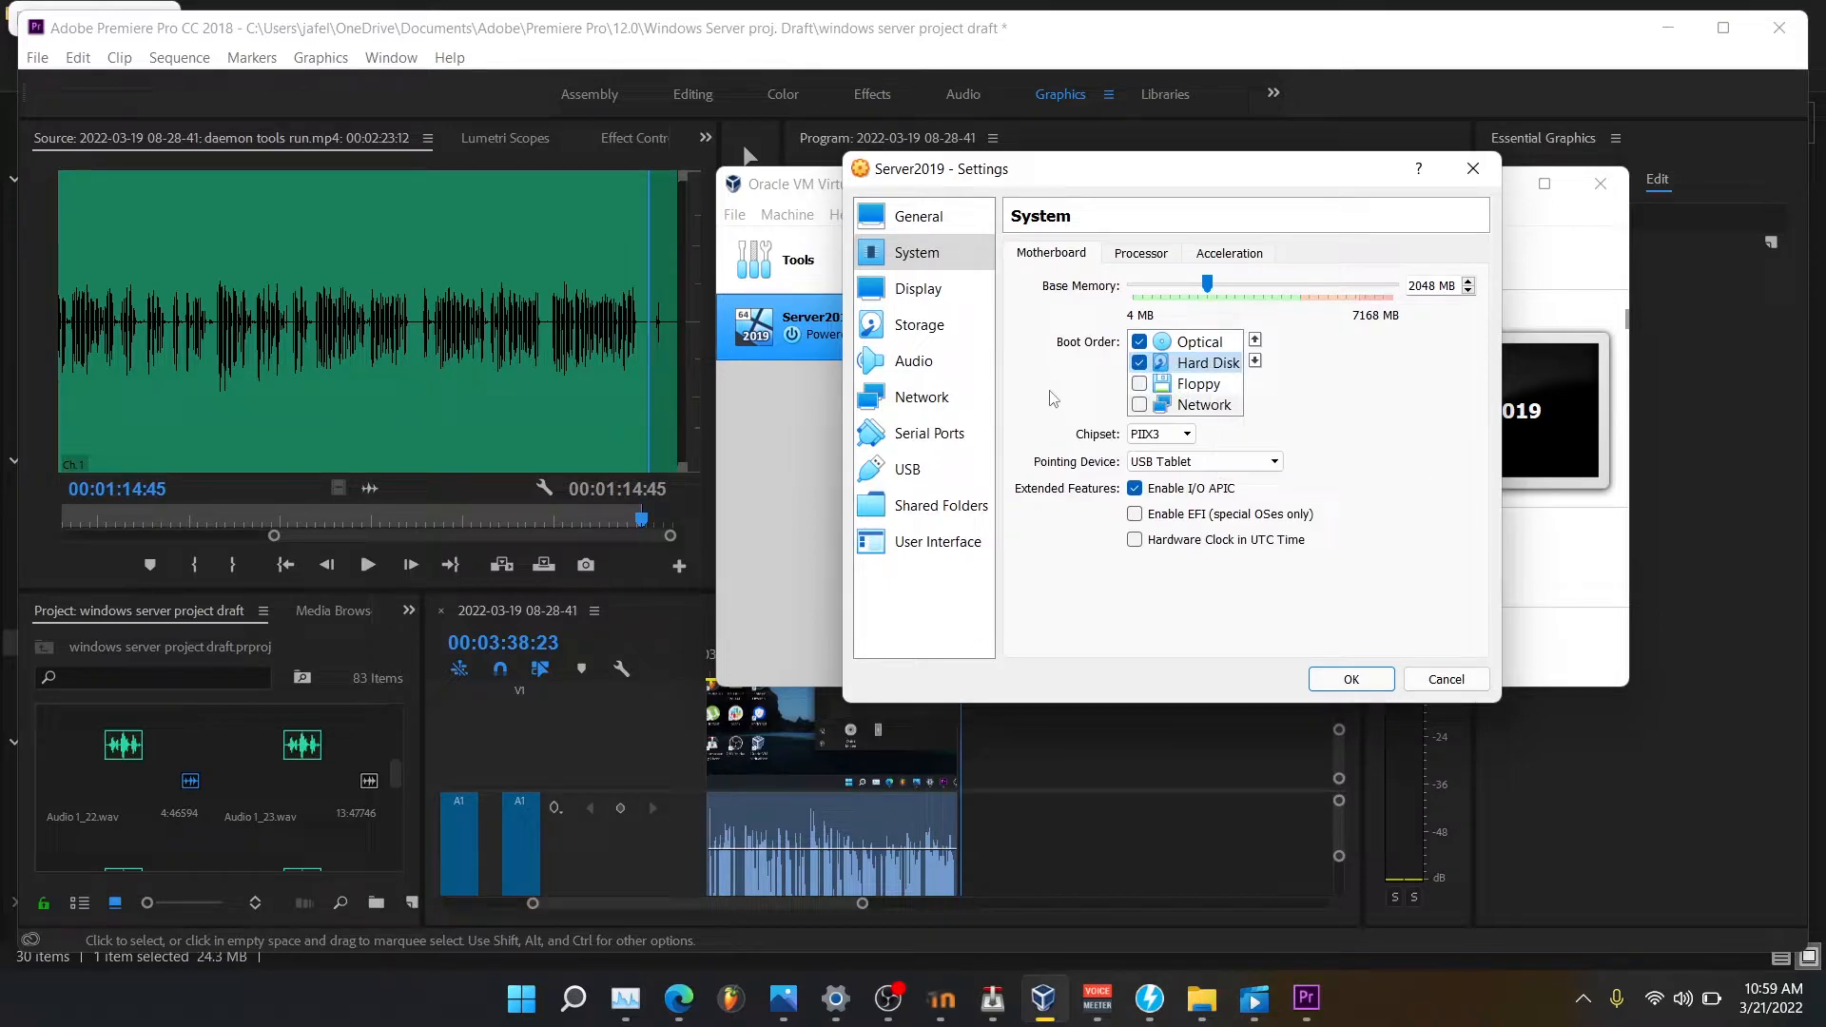
left_click(906, 328)
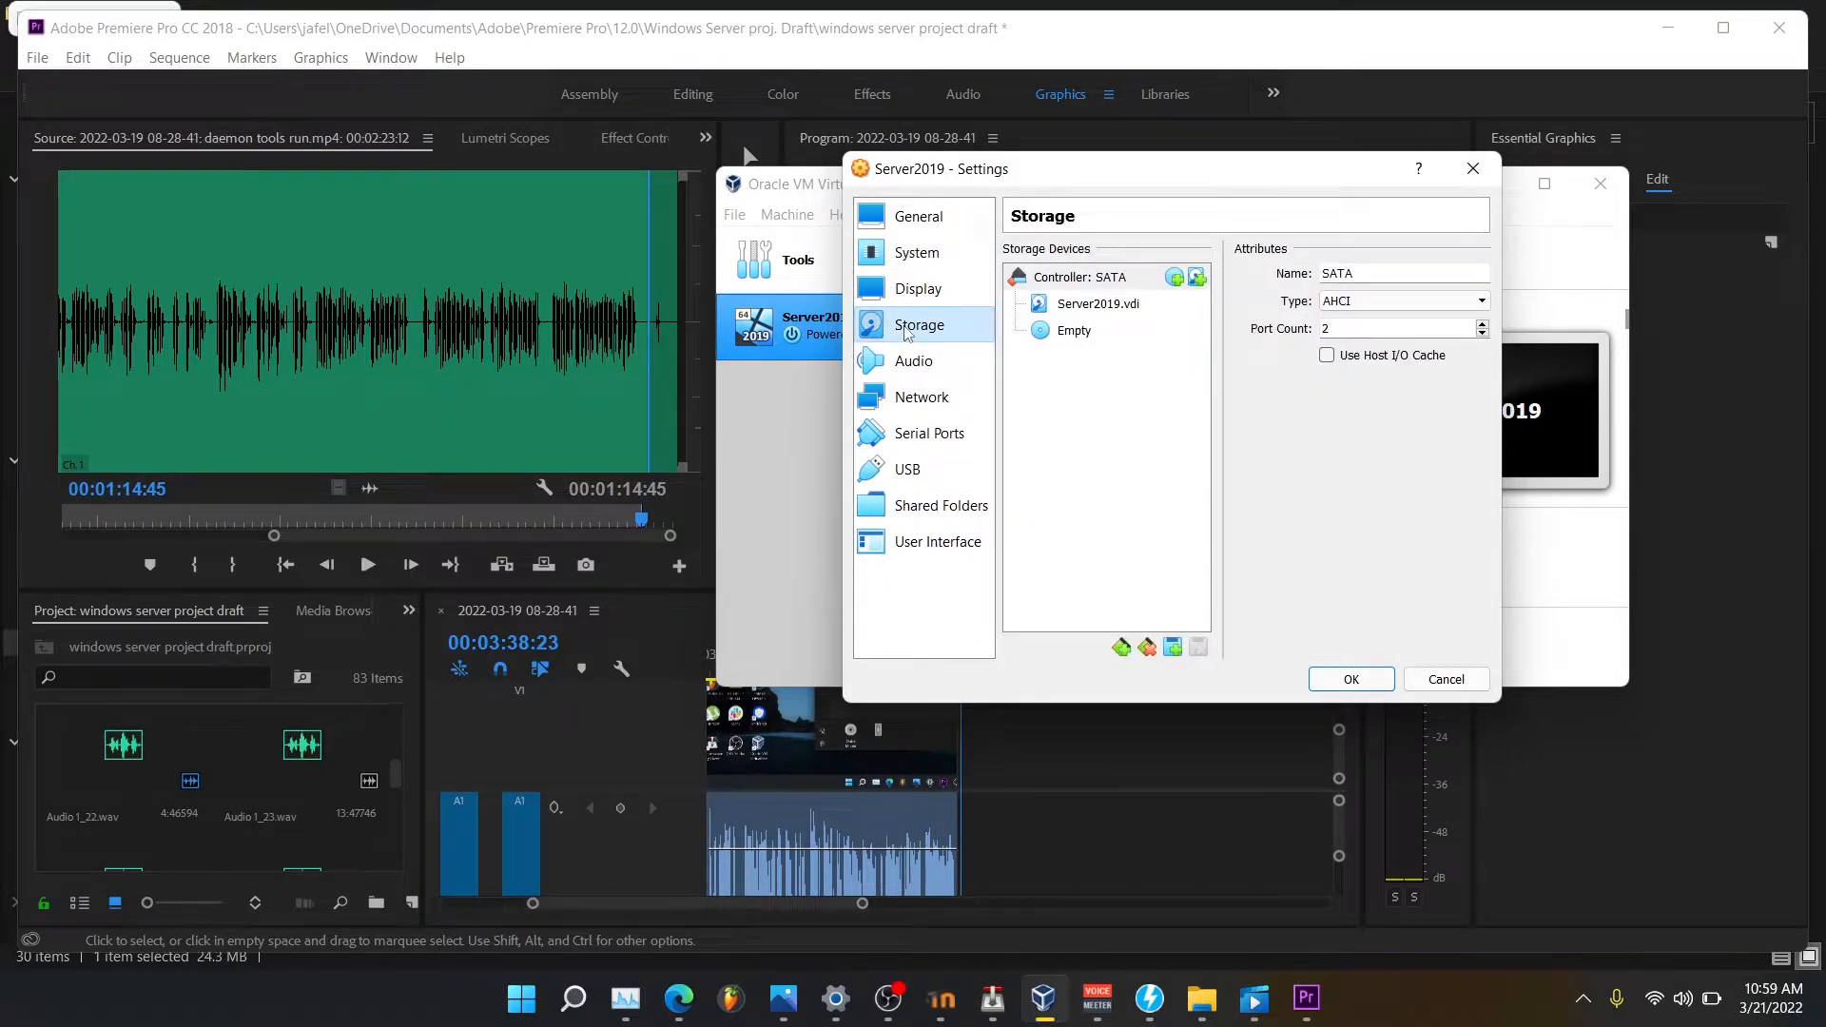
Remove the empty optical drive attachment from the Server2019 storage settings.
right_click(1064, 332)
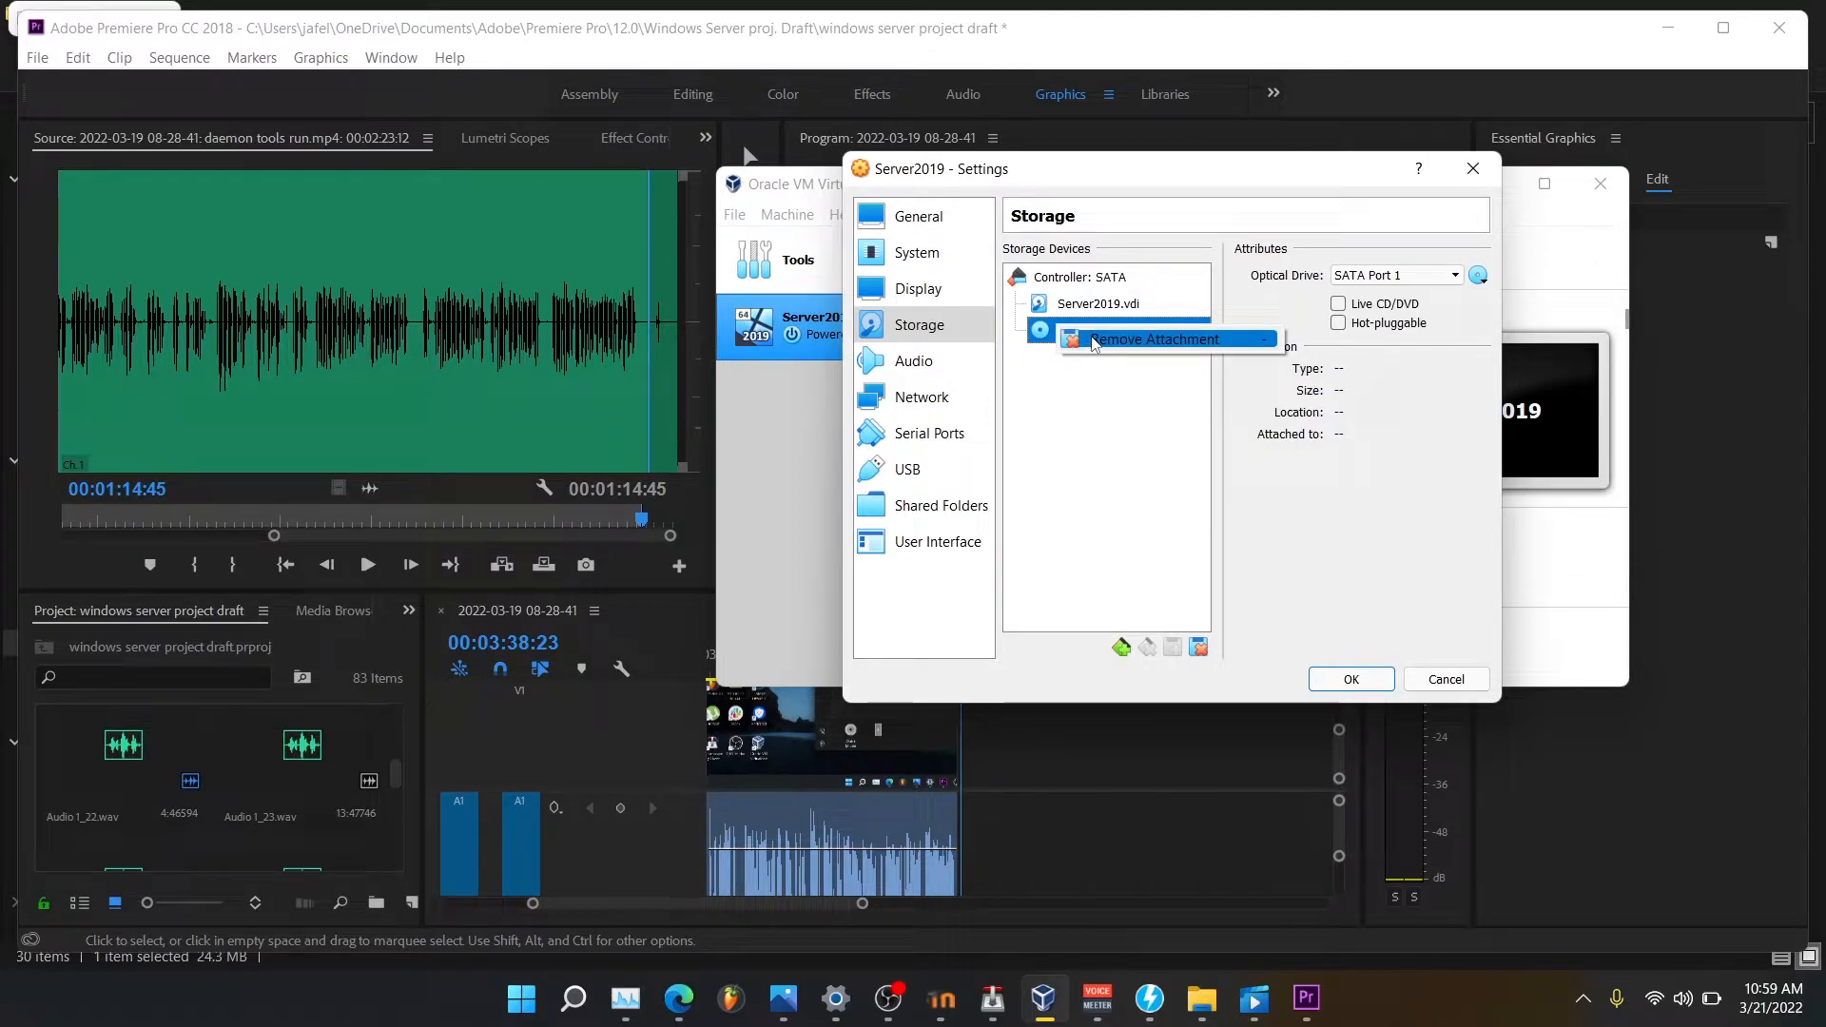
left_click(1095, 340)
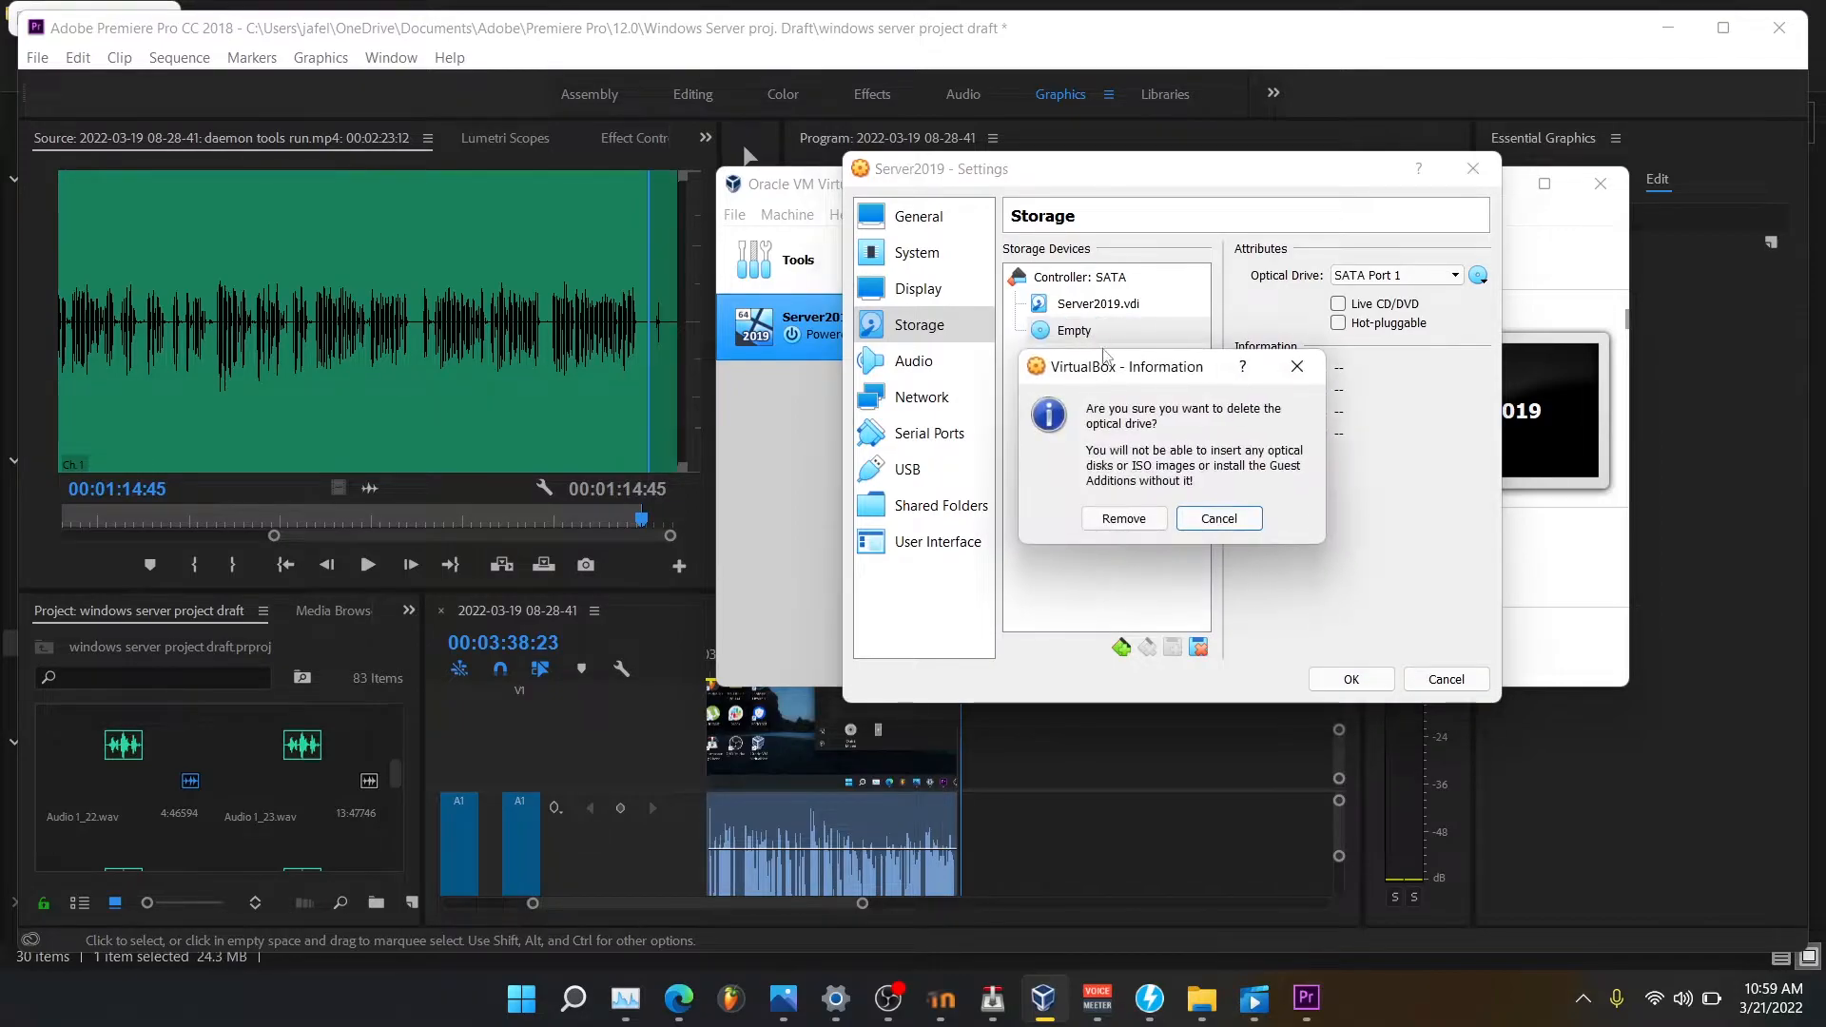
left_click(1147, 519)
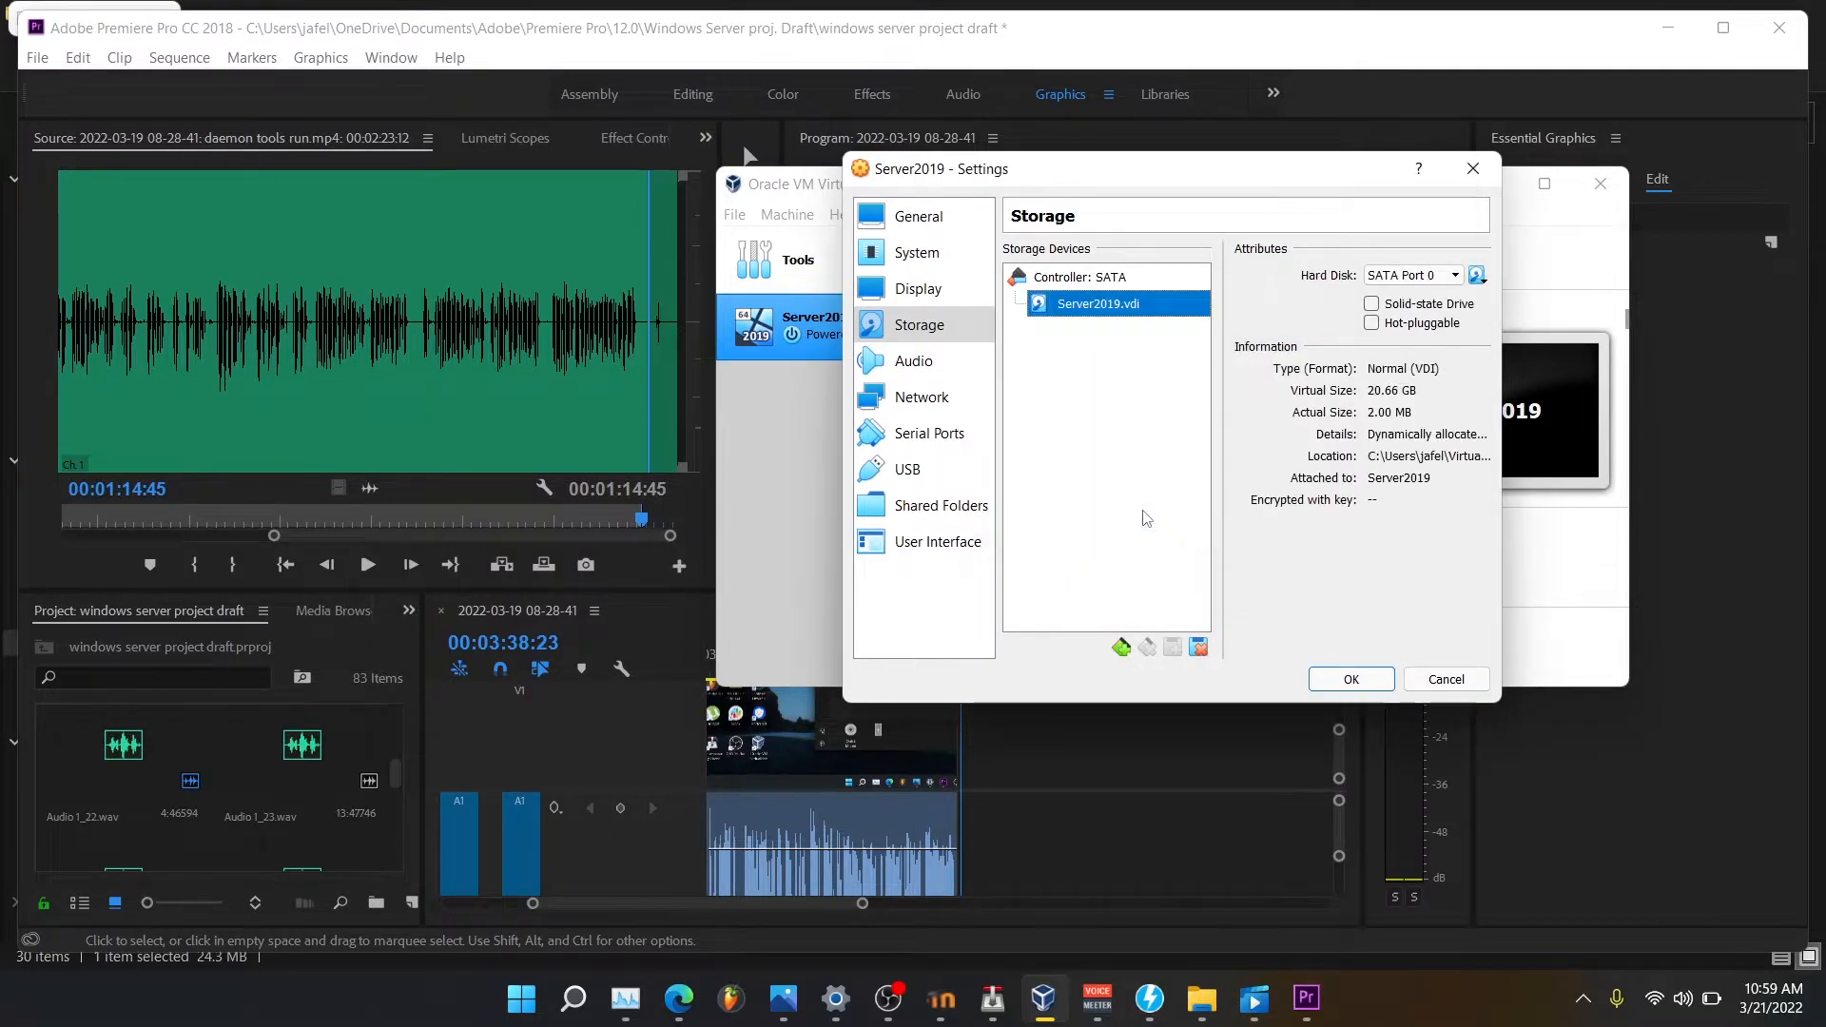
Add an optical drive on the SATA controller, choosing the Windows Server evaluation ISO from Downloads.
right_click(1106, 279)
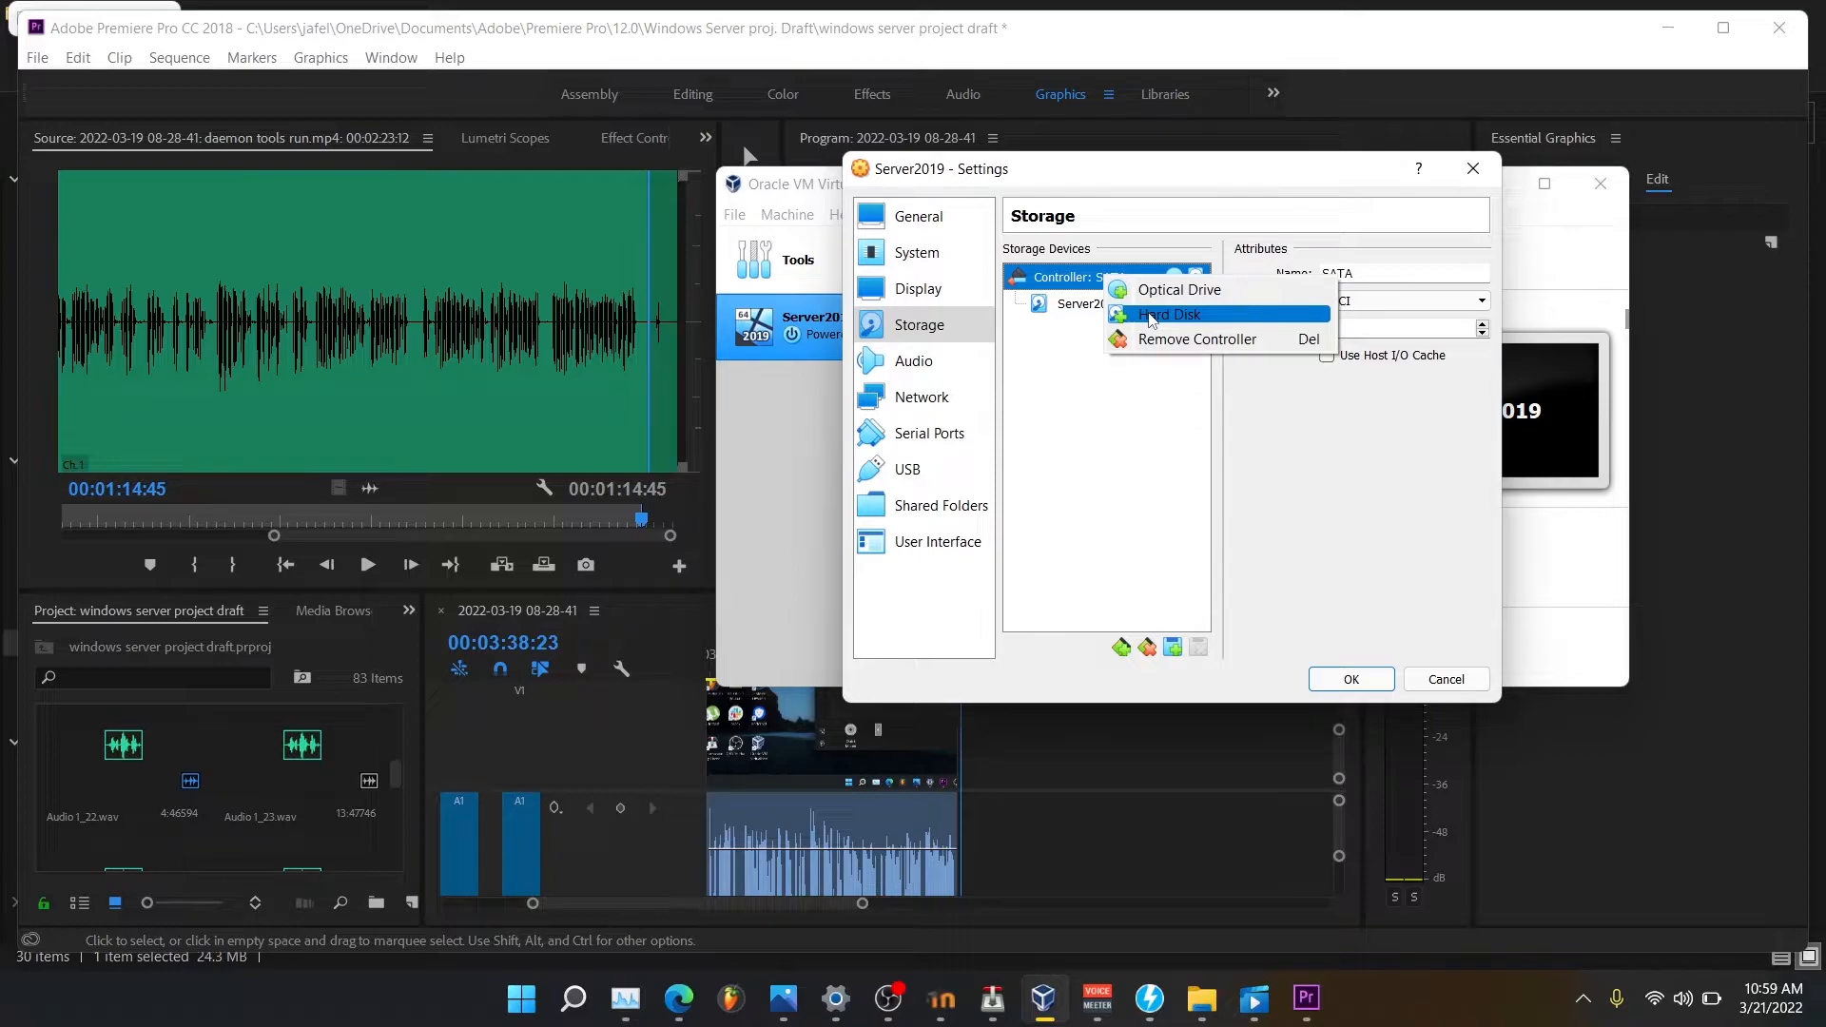
left_click(1166, 291)
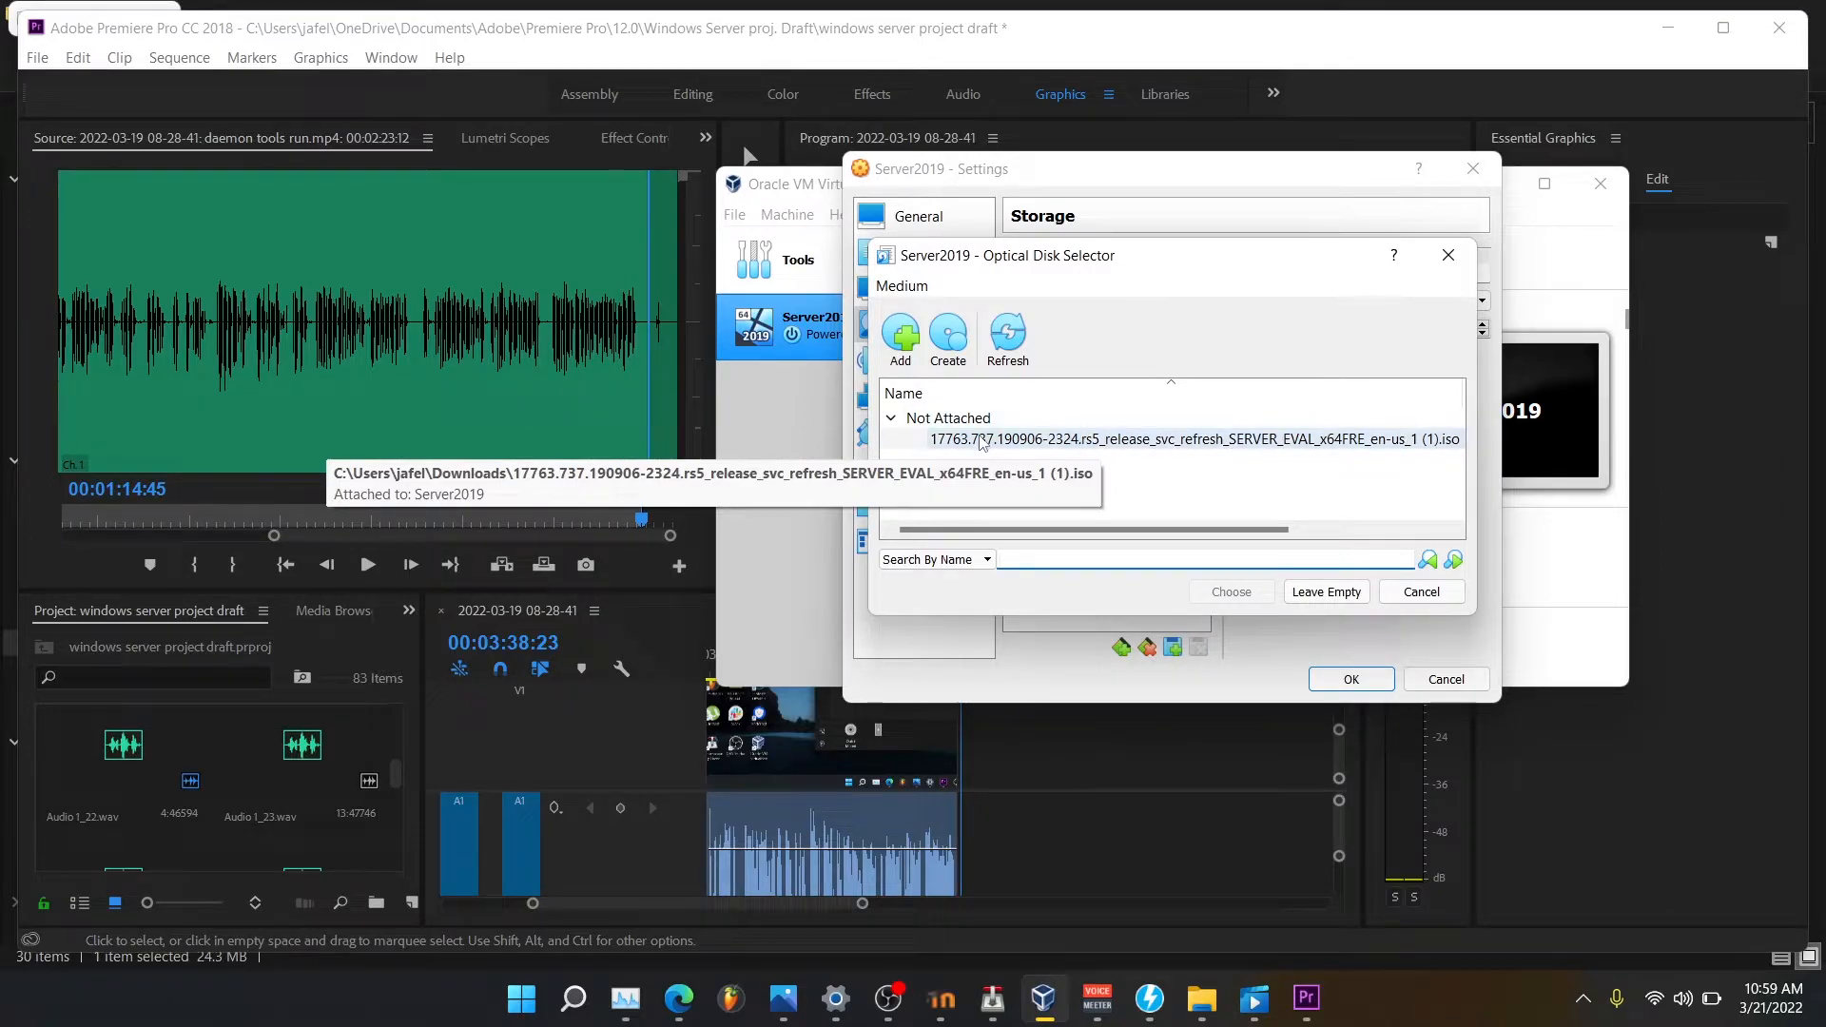
left_click(895, 351)
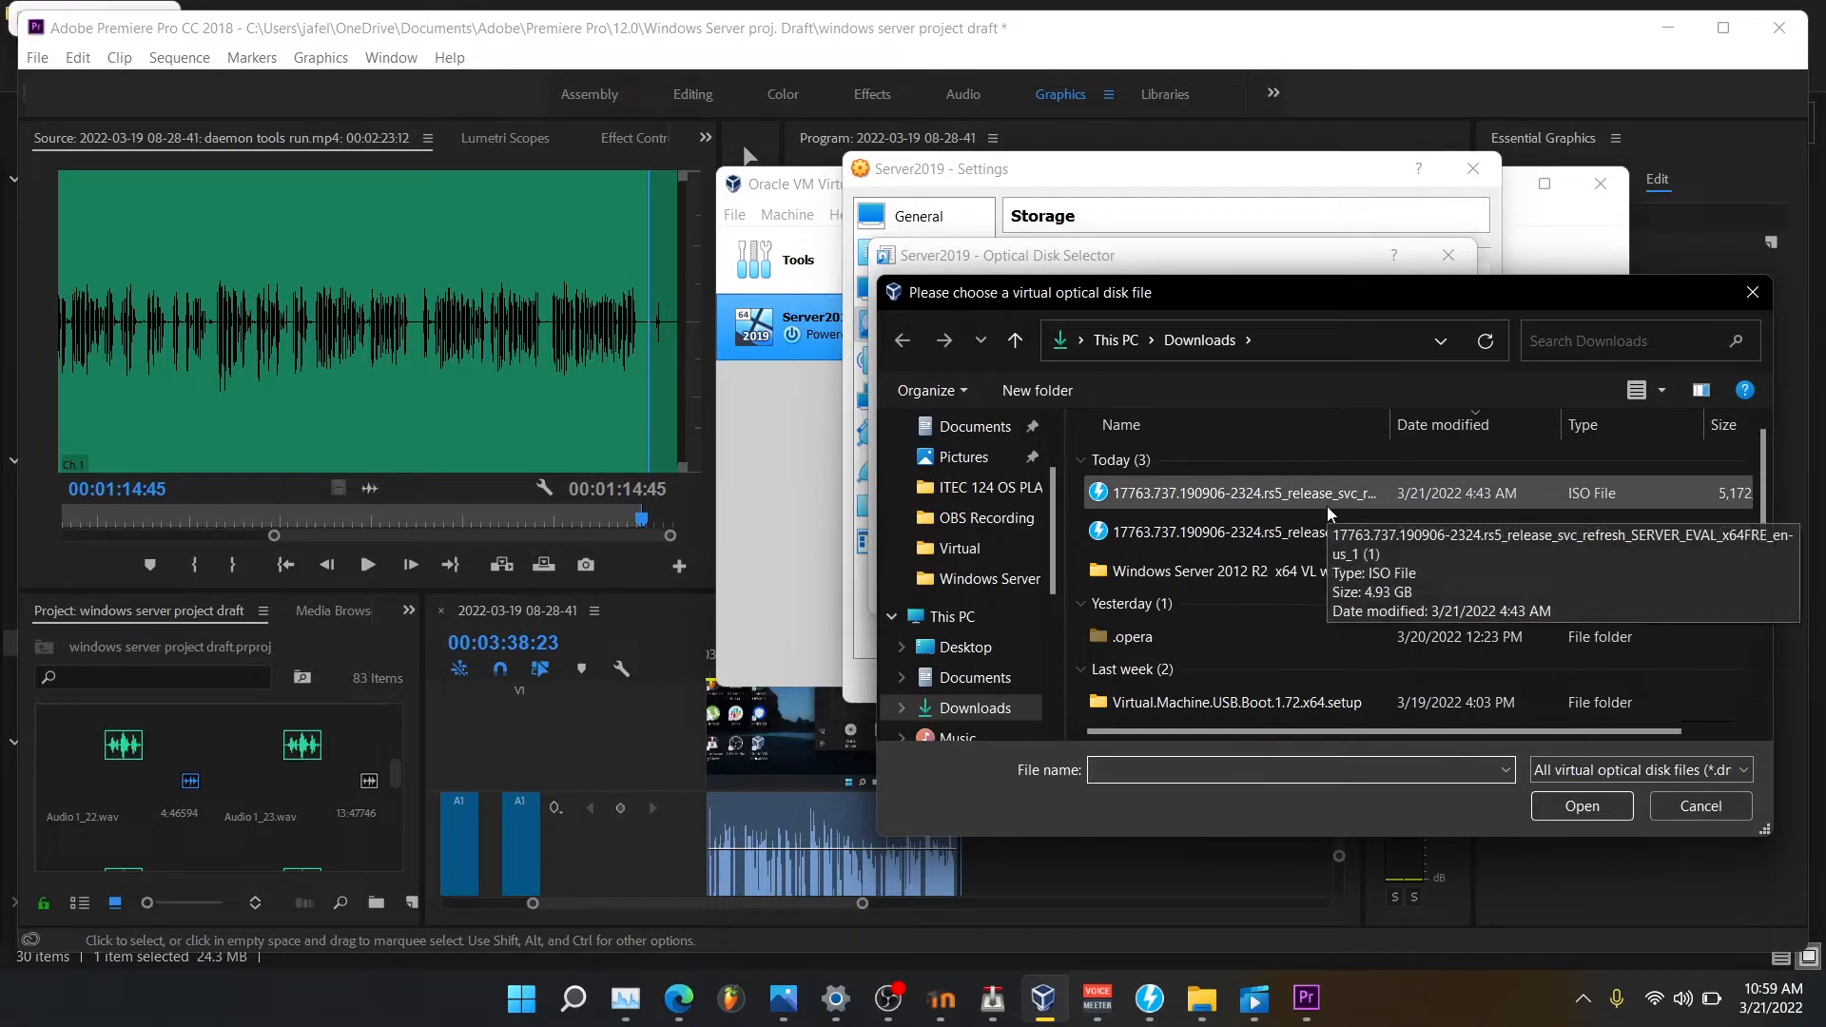
double_click(1227, 493)
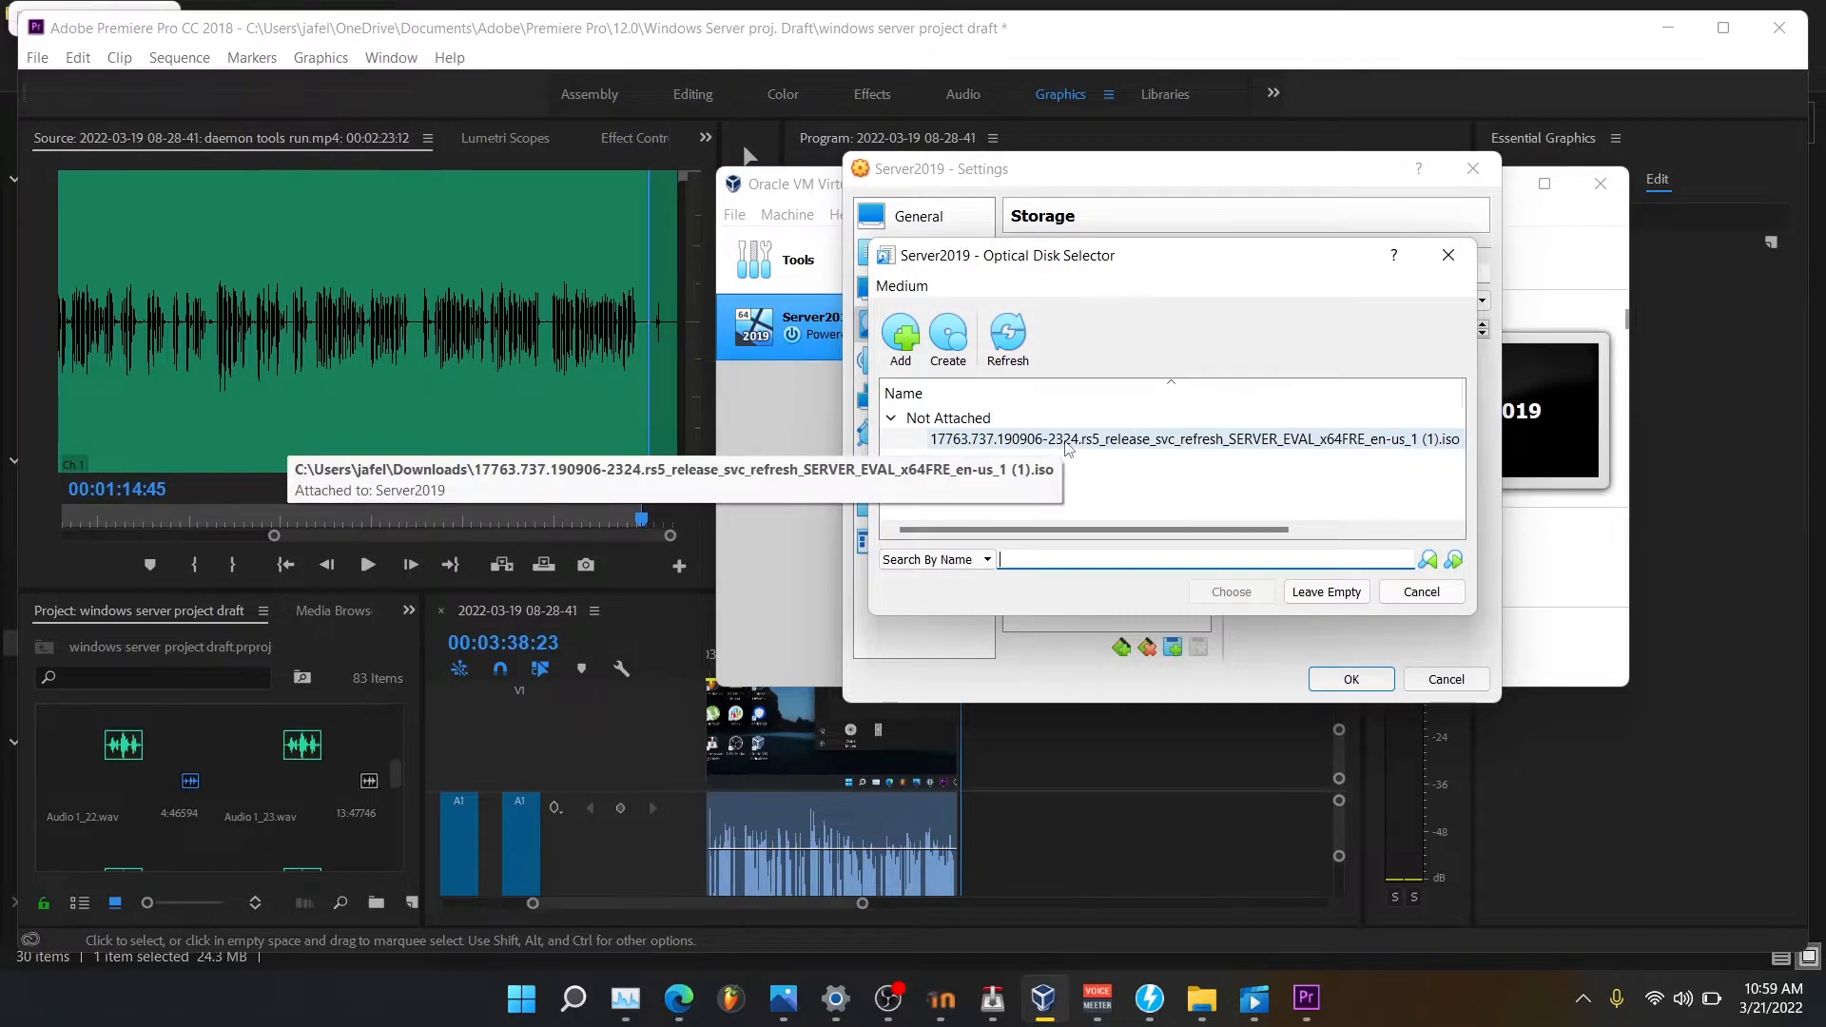
left_click(1069, 447)
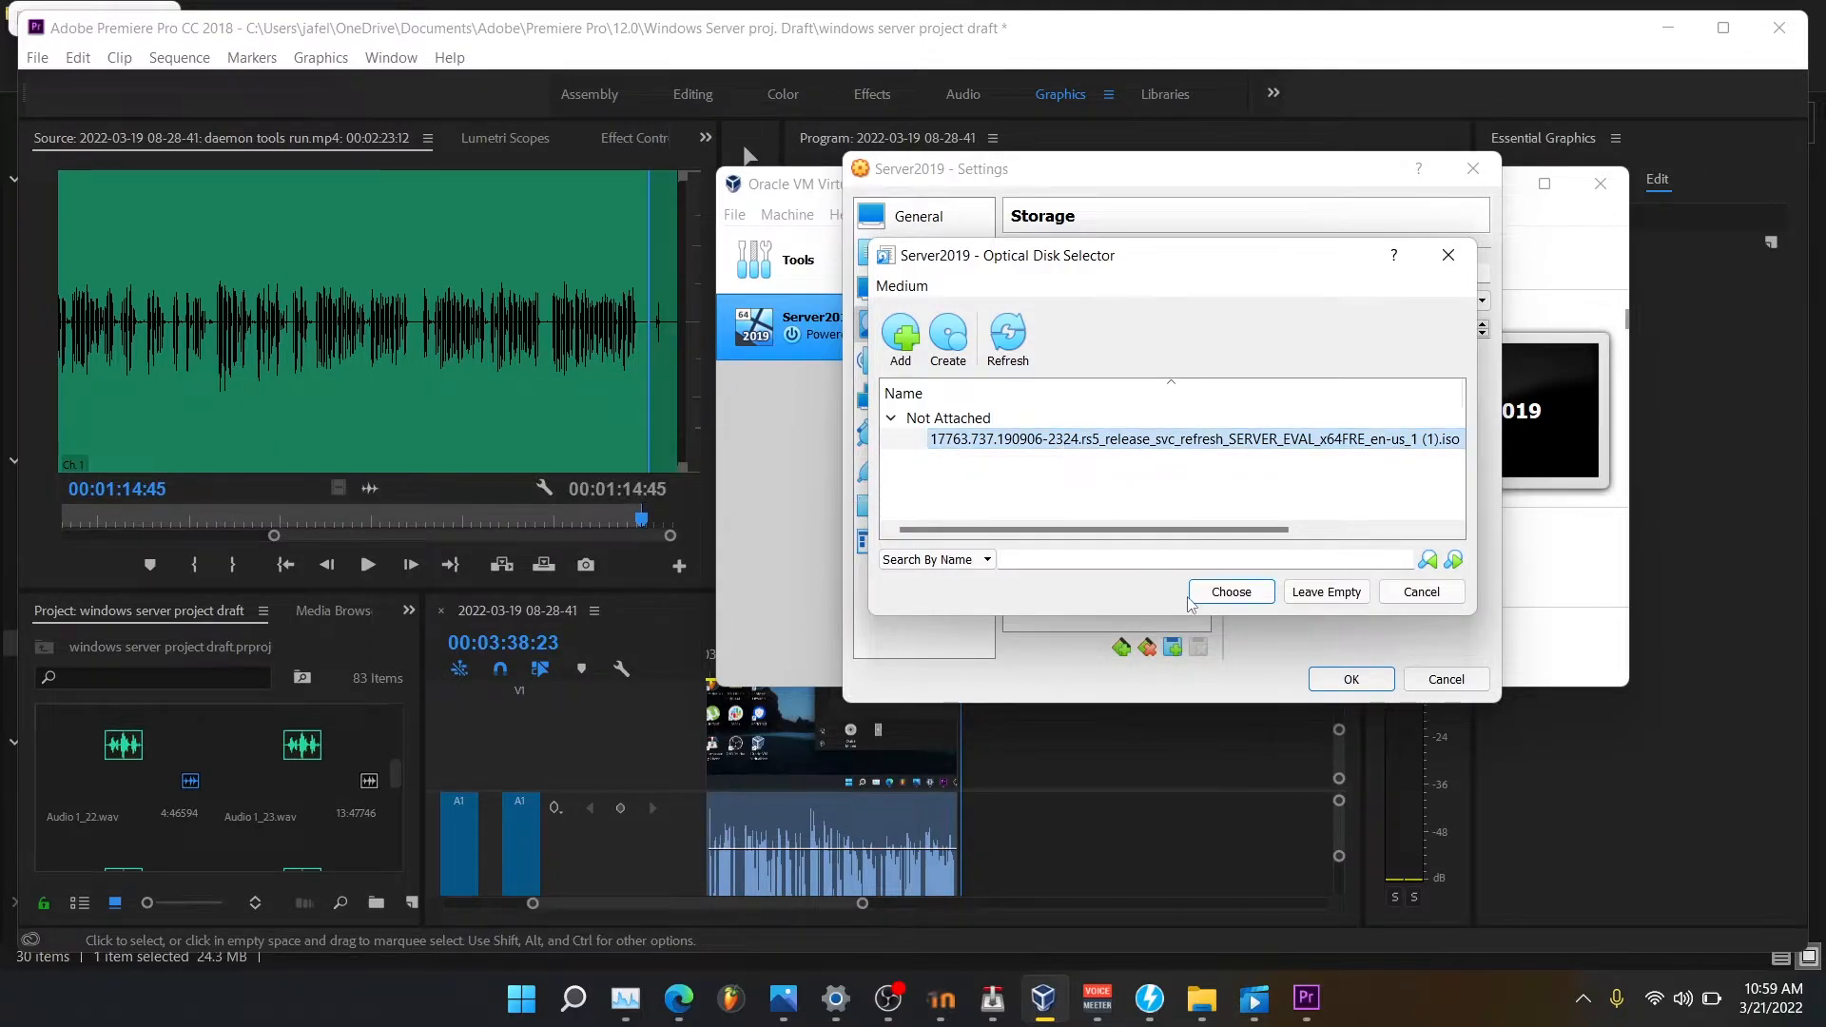
left_click(1222, 591)
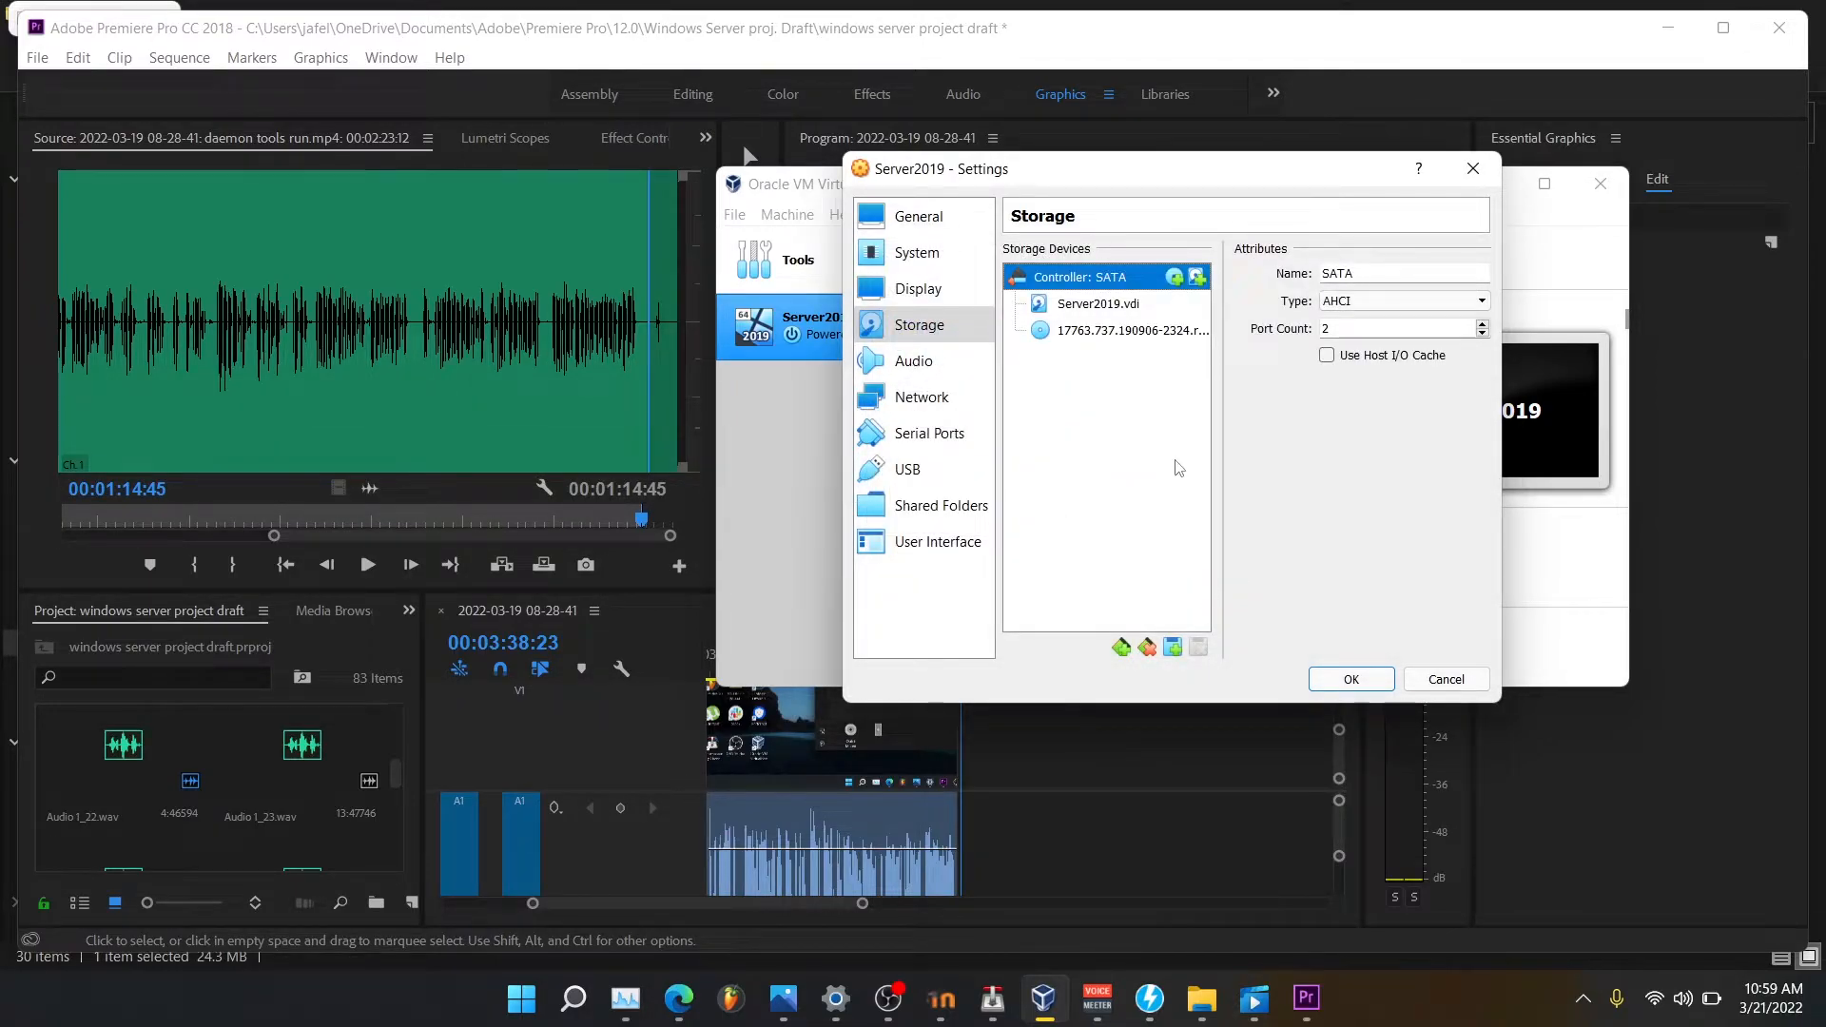
Compare the disk and ISO attachments, then move Server2019.vdi to SATA Port 1.
left_click(1181, 313)
left_click(1178, 331)
left_click(1177, 309)
left_click(1176, 335)
left_click(1169, 312)
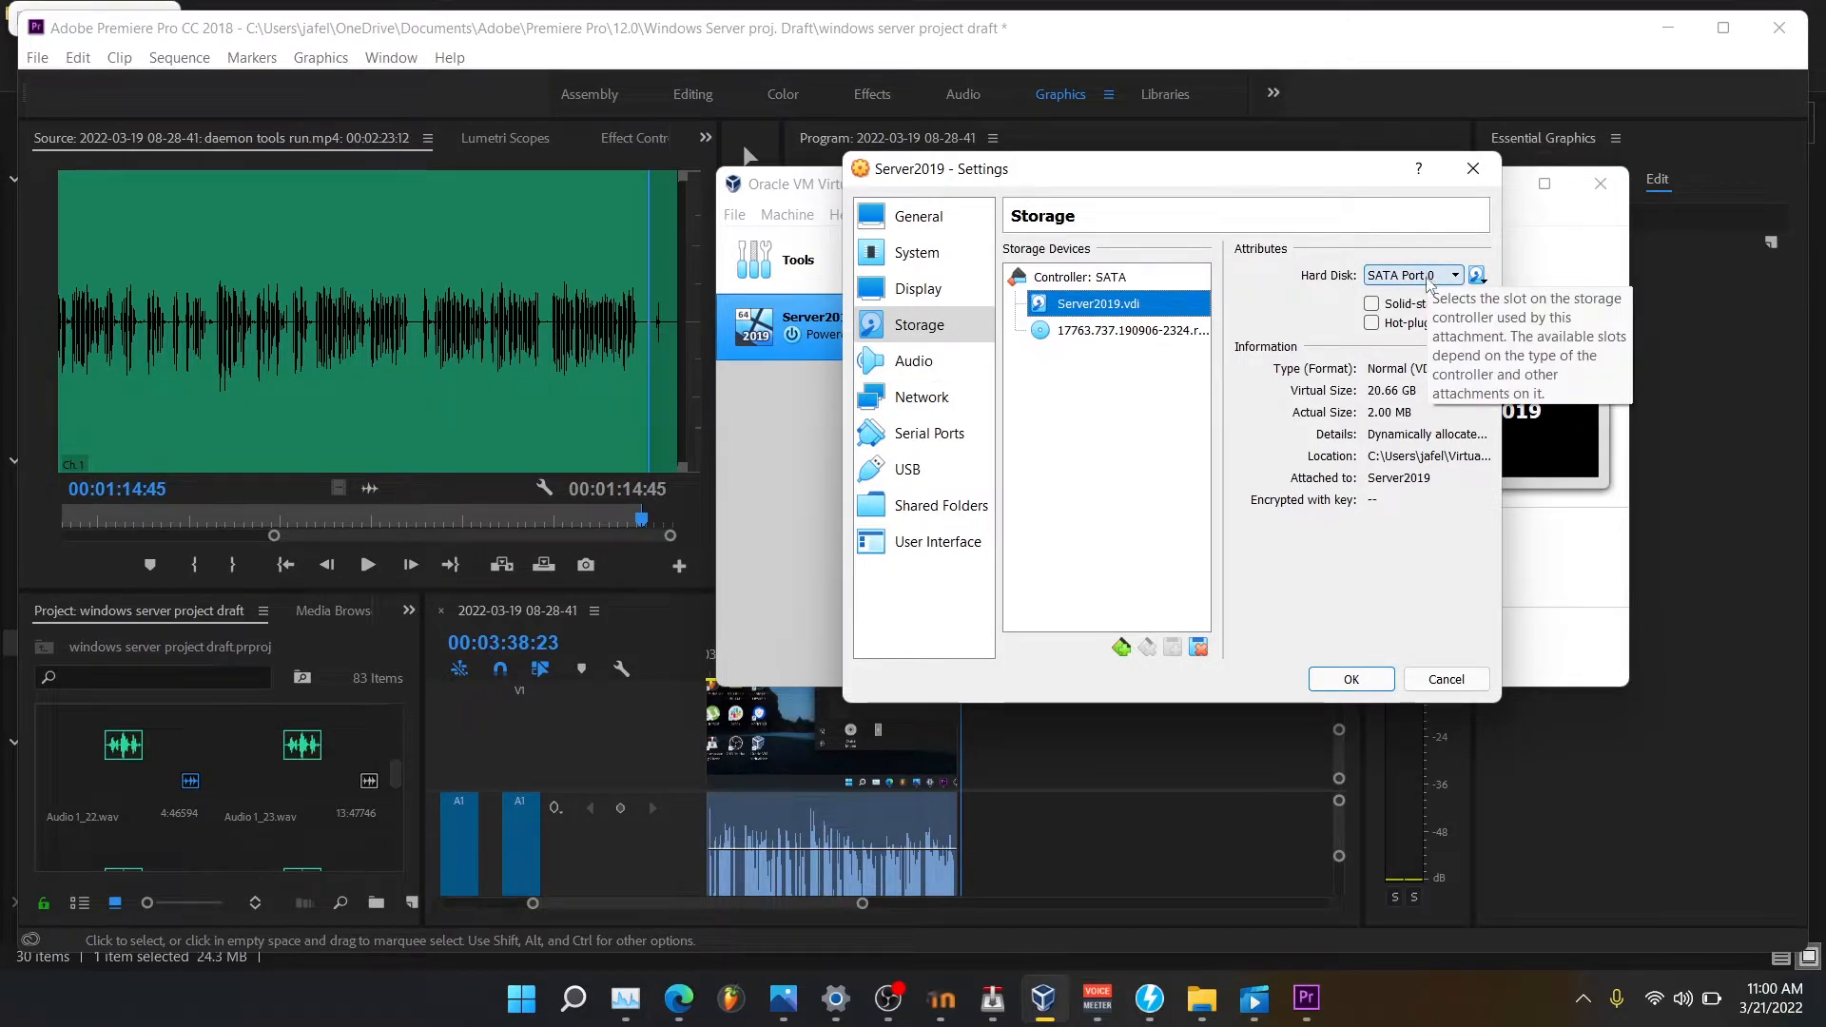
left_click(1129, 330)
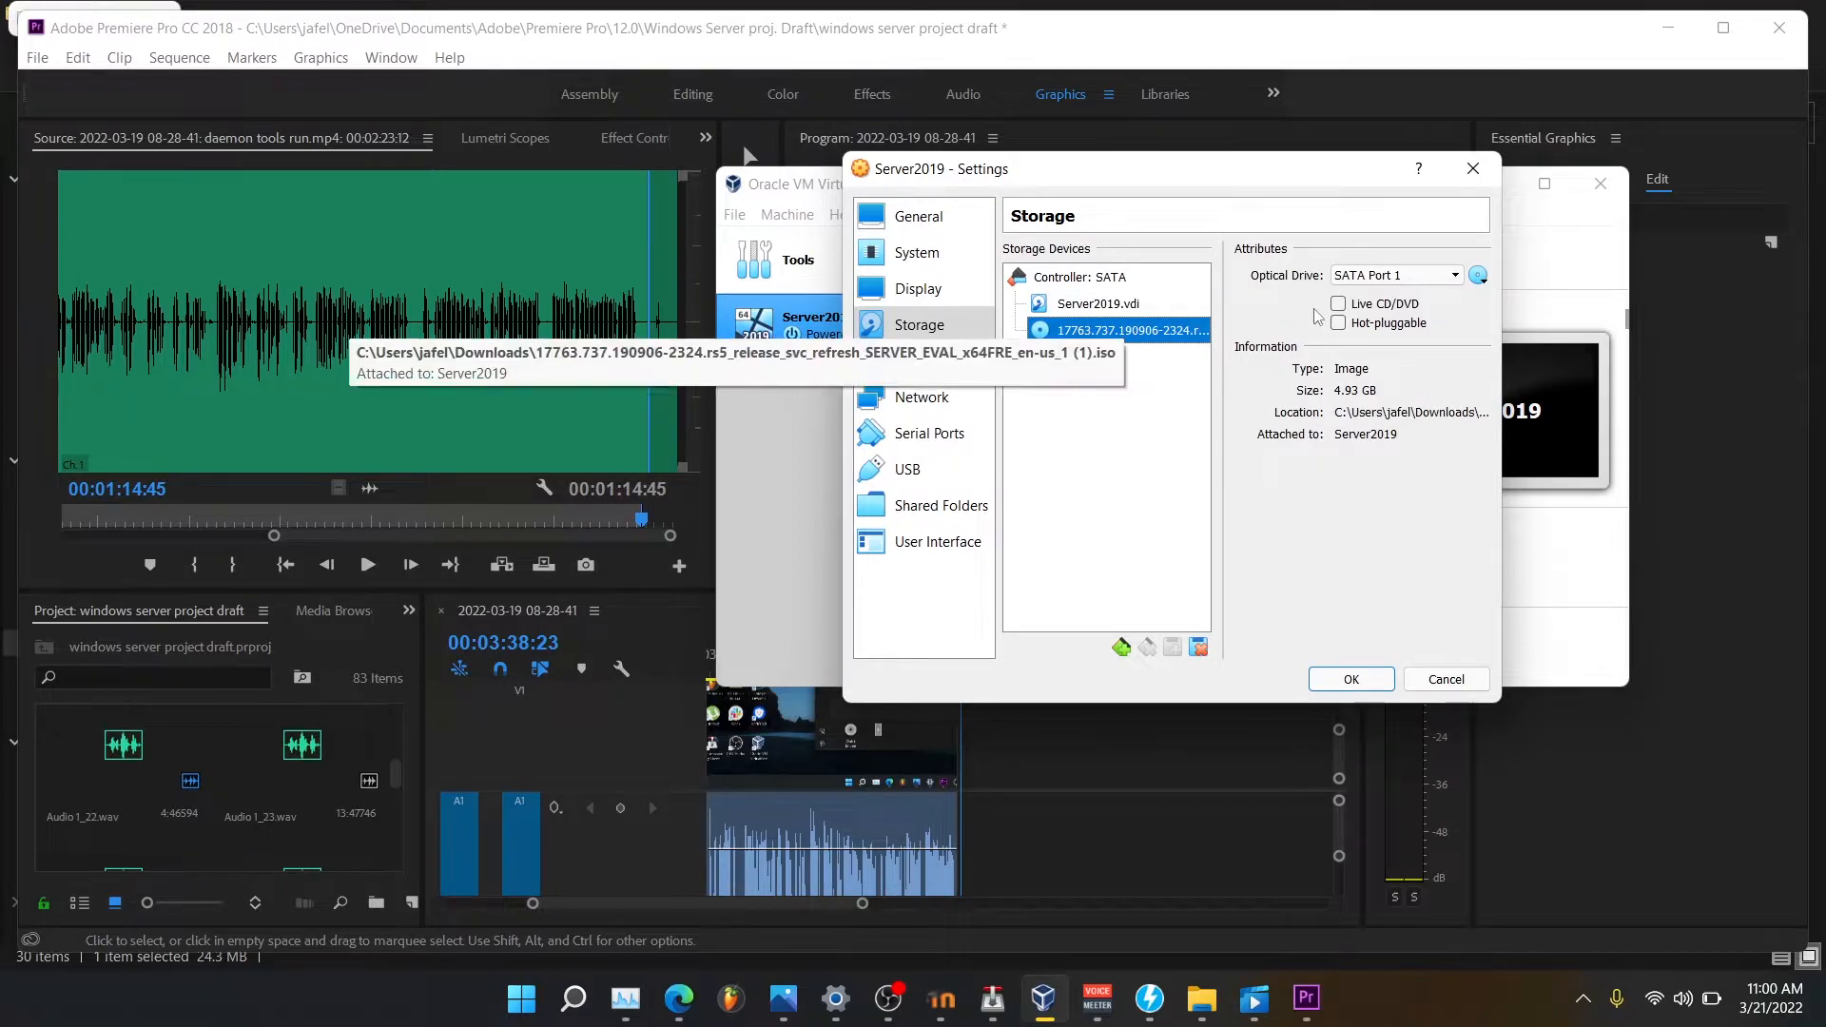
left_click(1384, 274)
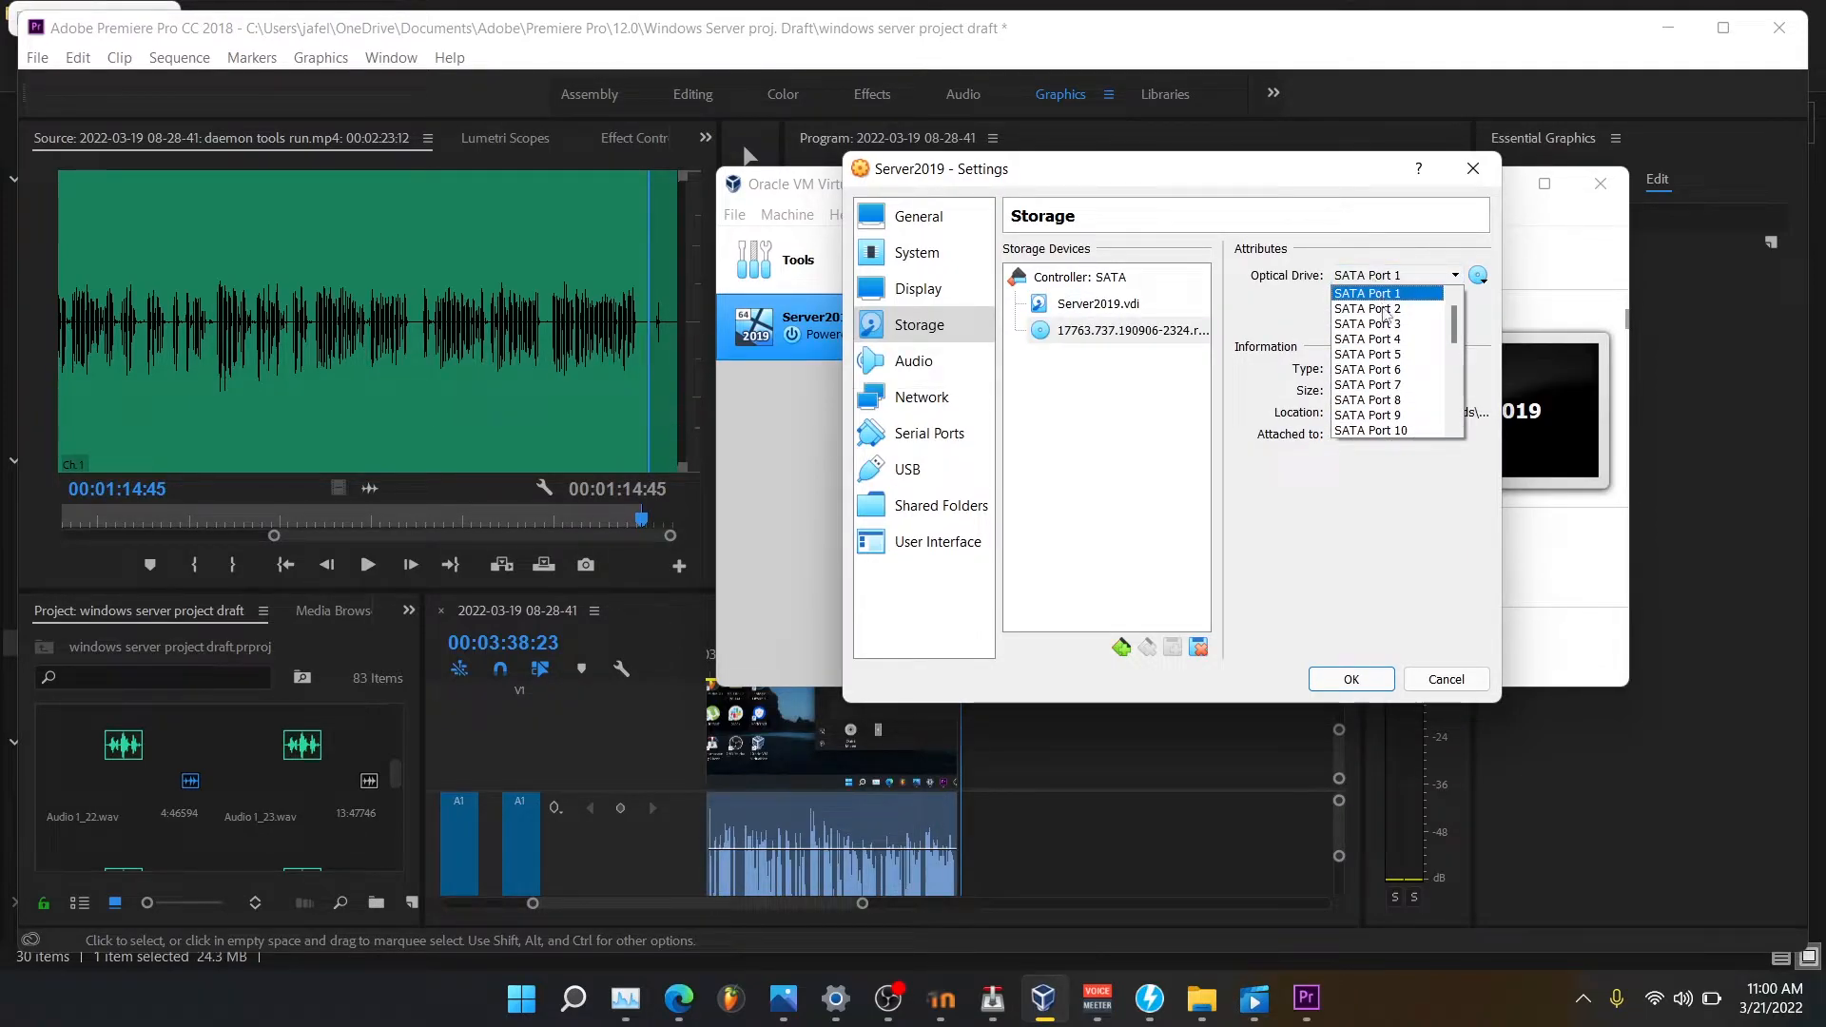
left_click(1381, 294)
left_click(1186, 303)
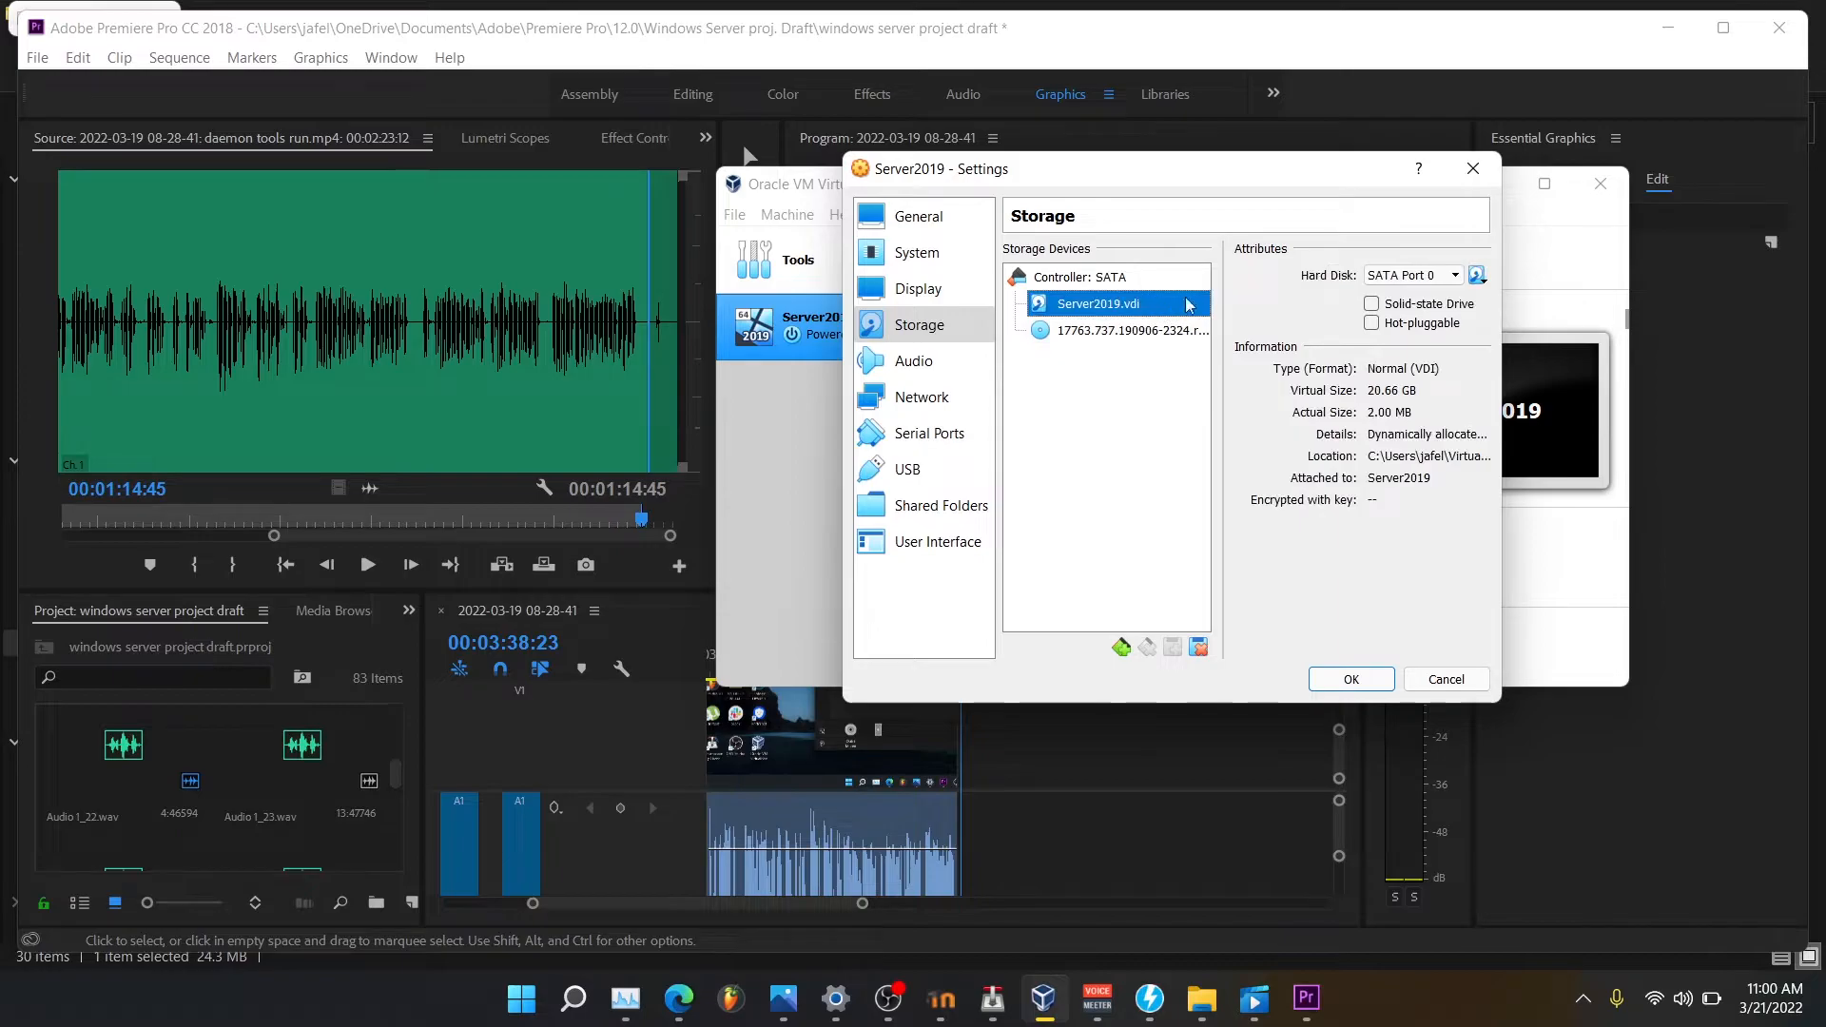
left_click(1391, 274)
left_click(1384, 290)
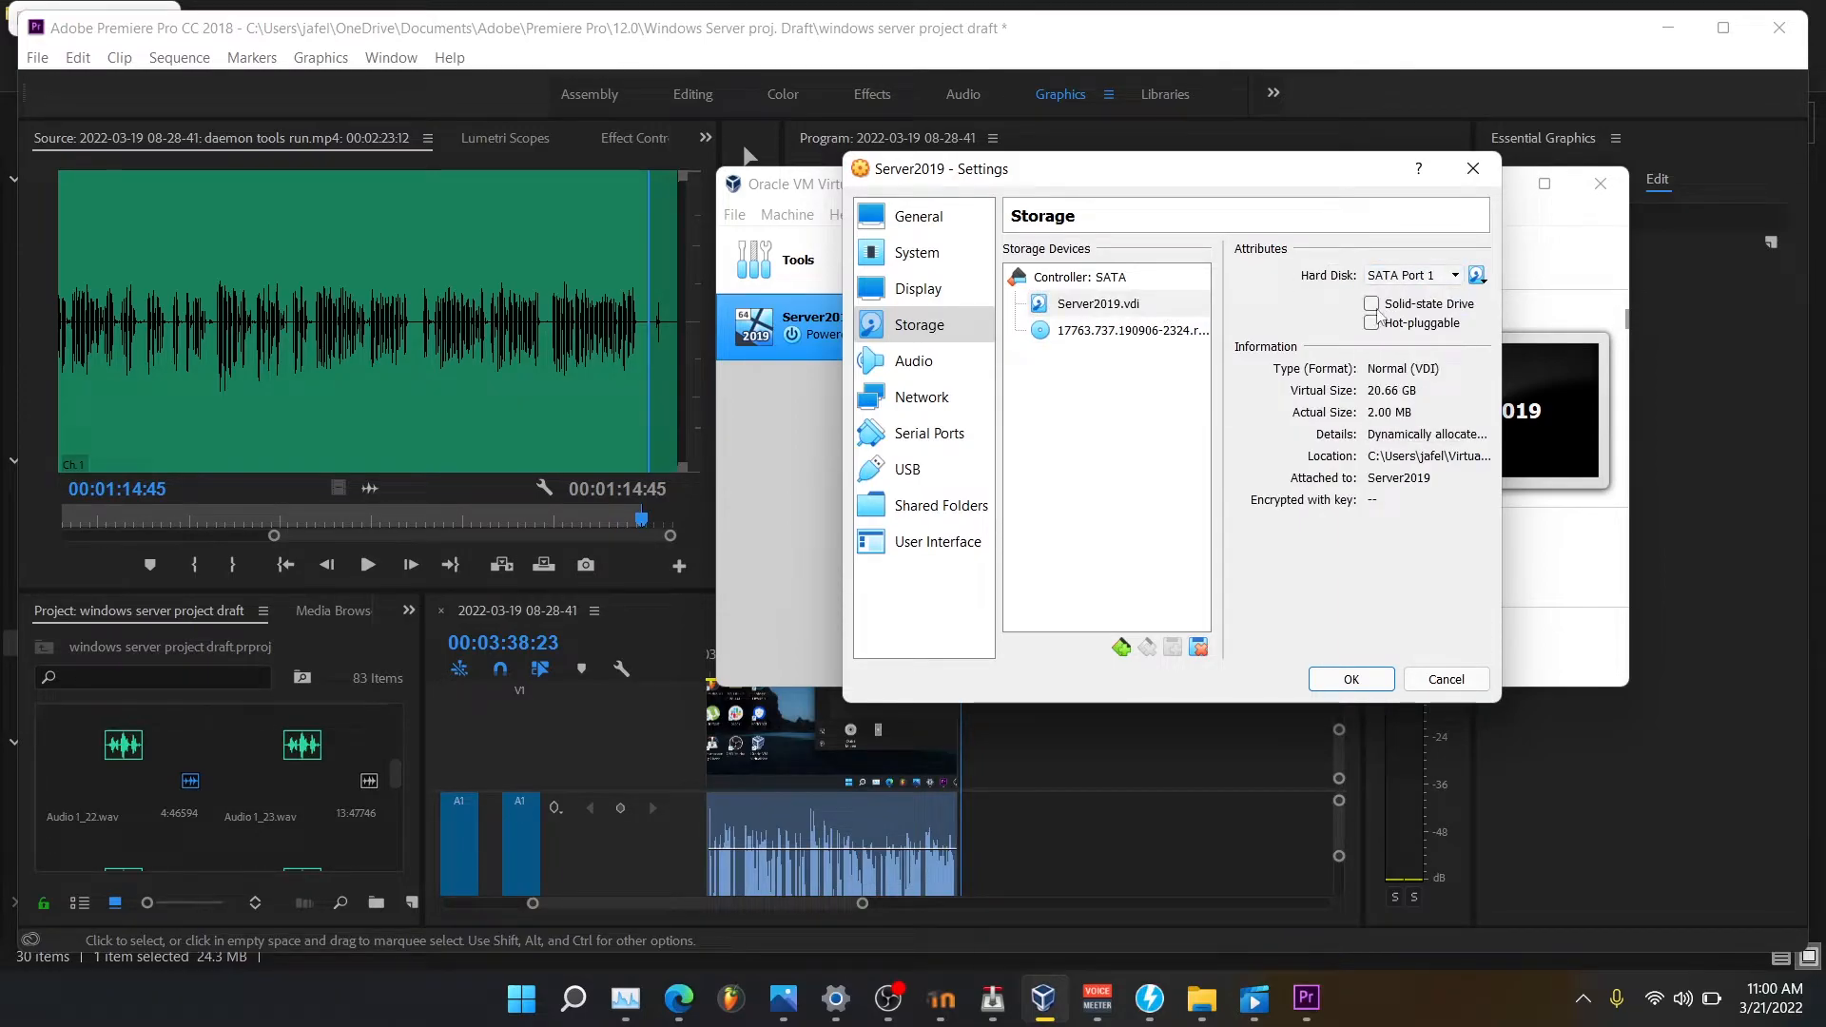
Assign the Windows Server ISO optical drive to SATA Port 0, keeping the disk on Port 1.
left_click(1199, 331)
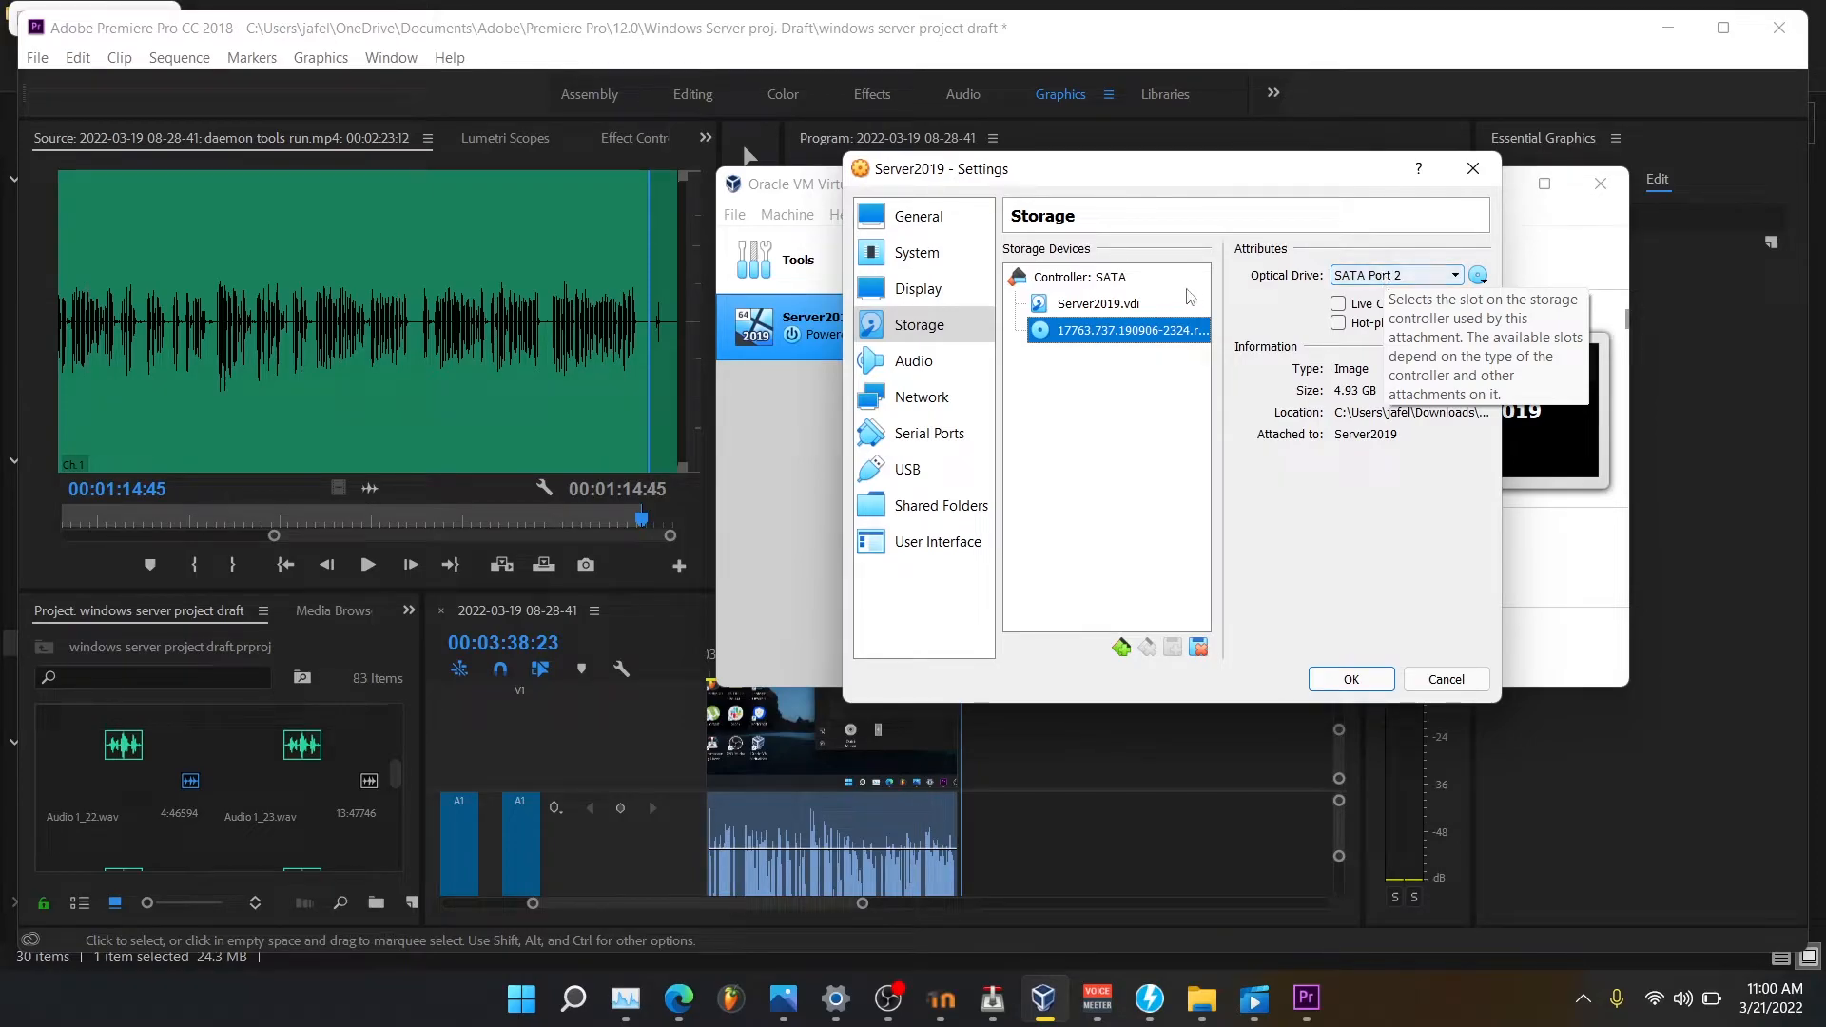
key("Up")
left_click(1394, 274)
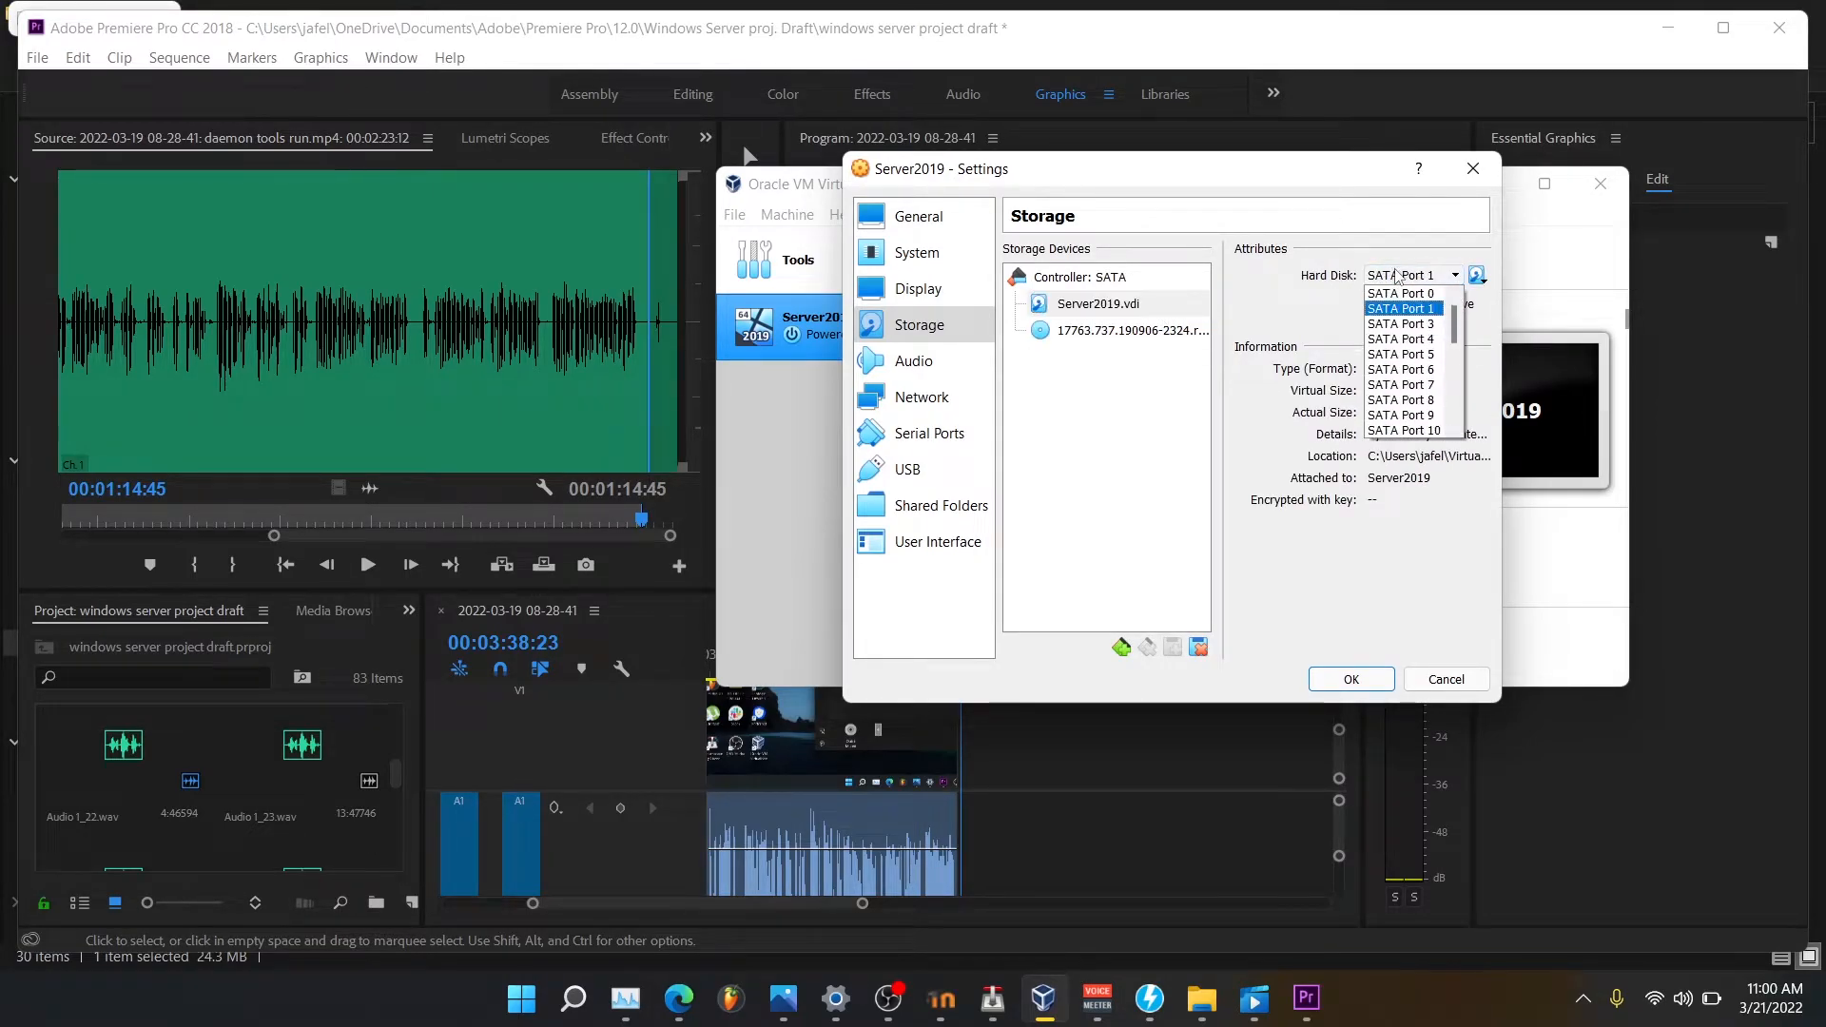
left_click(1299, 338)
left_click(1153, 330)
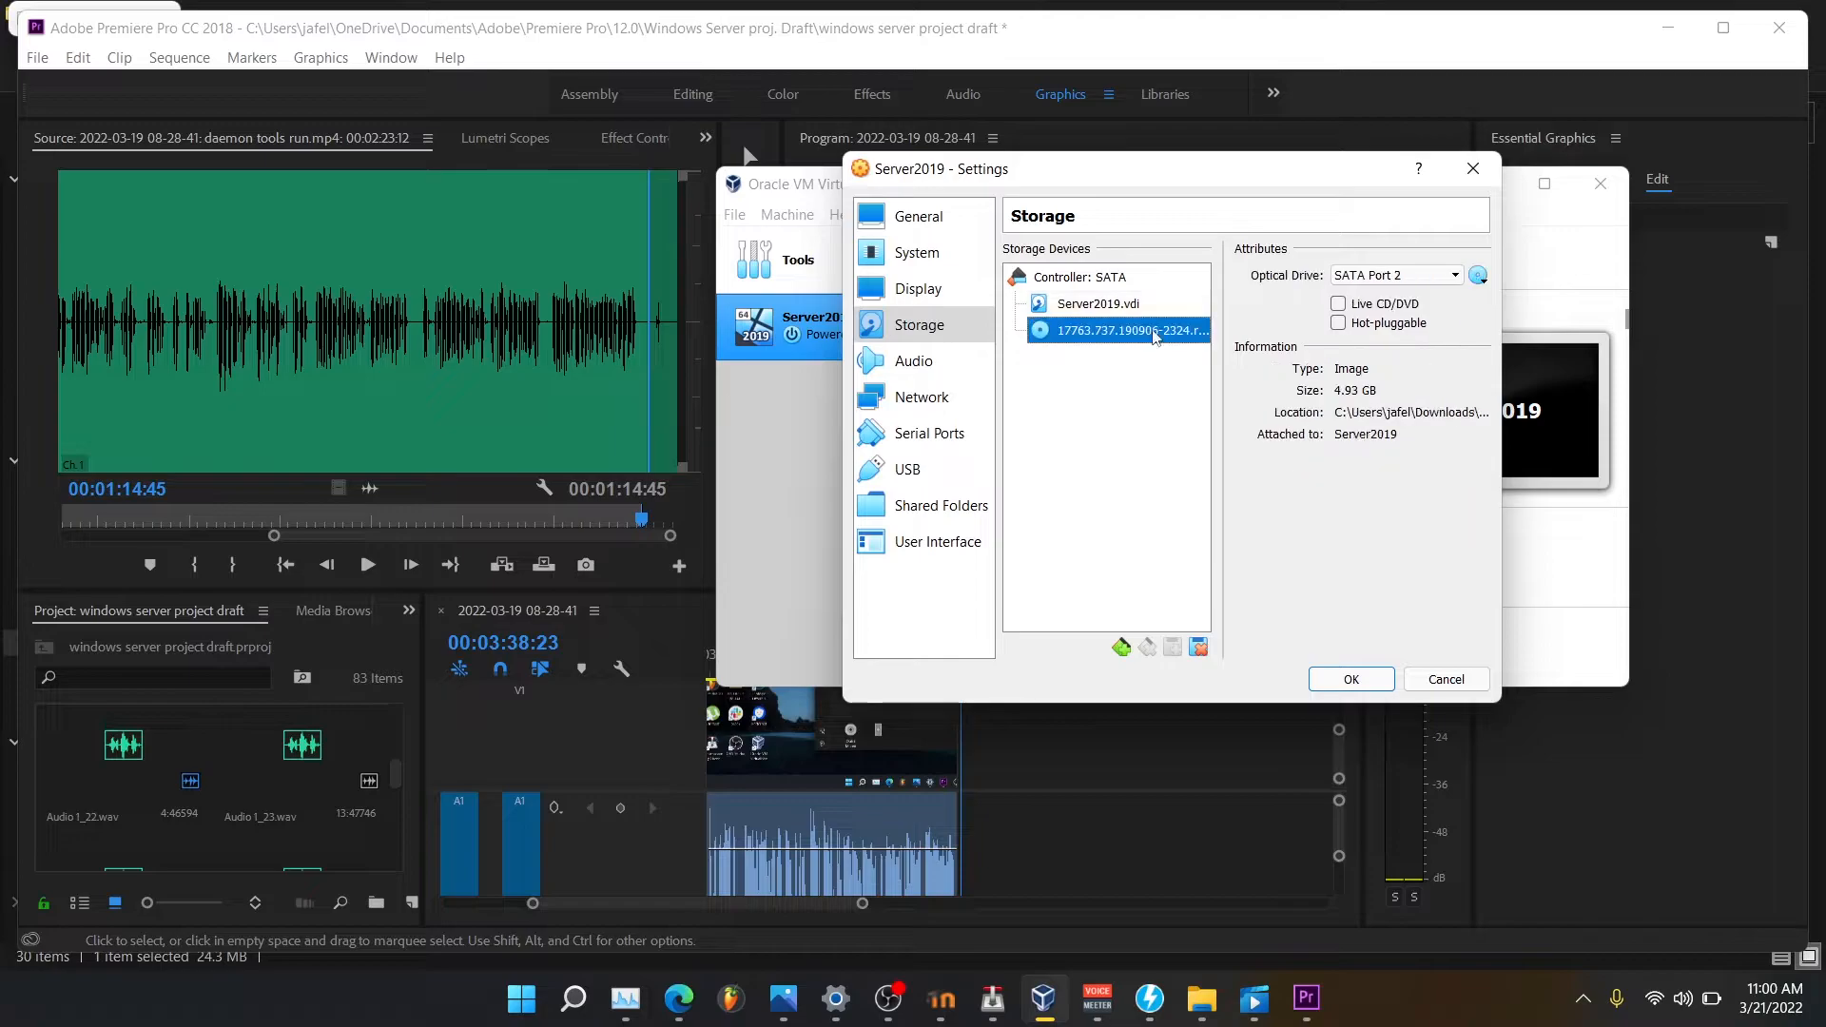
left_click(1395, 275)
left_click(1397, 296)
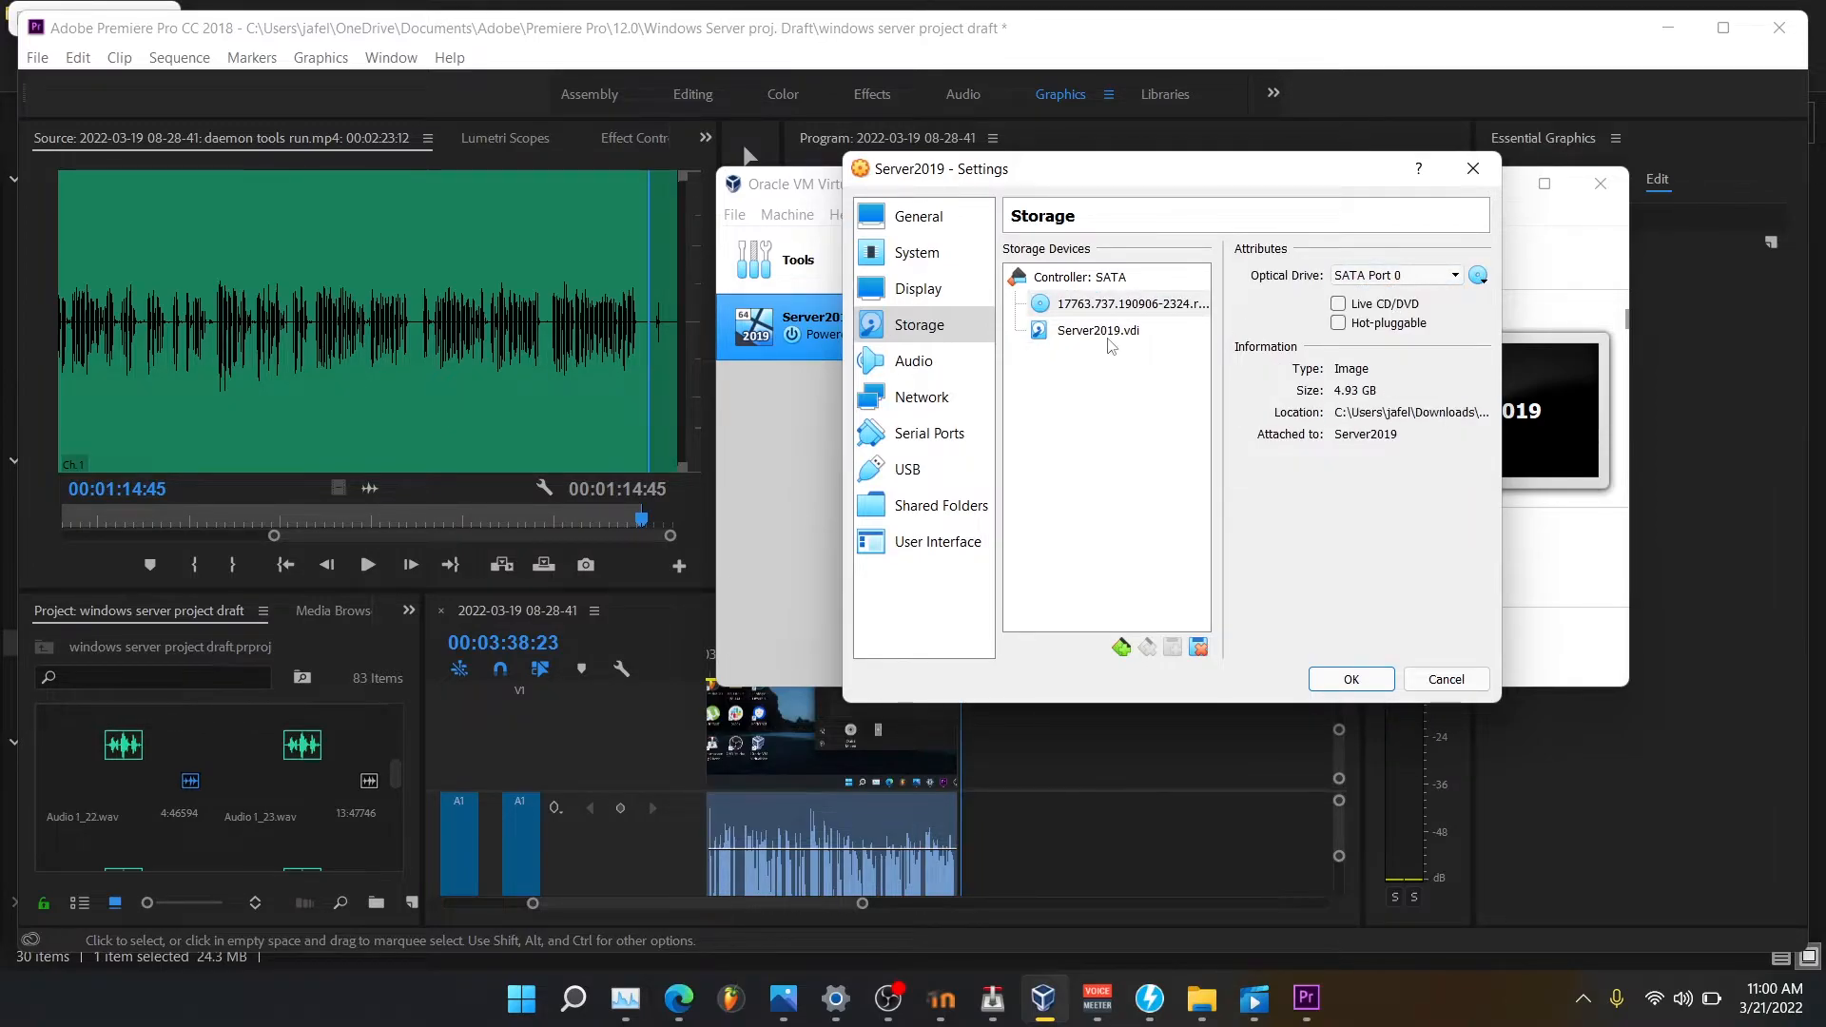
Enable Use Host I/O Cache on the SATA controller and save the settings.
left_click(1101, 330)
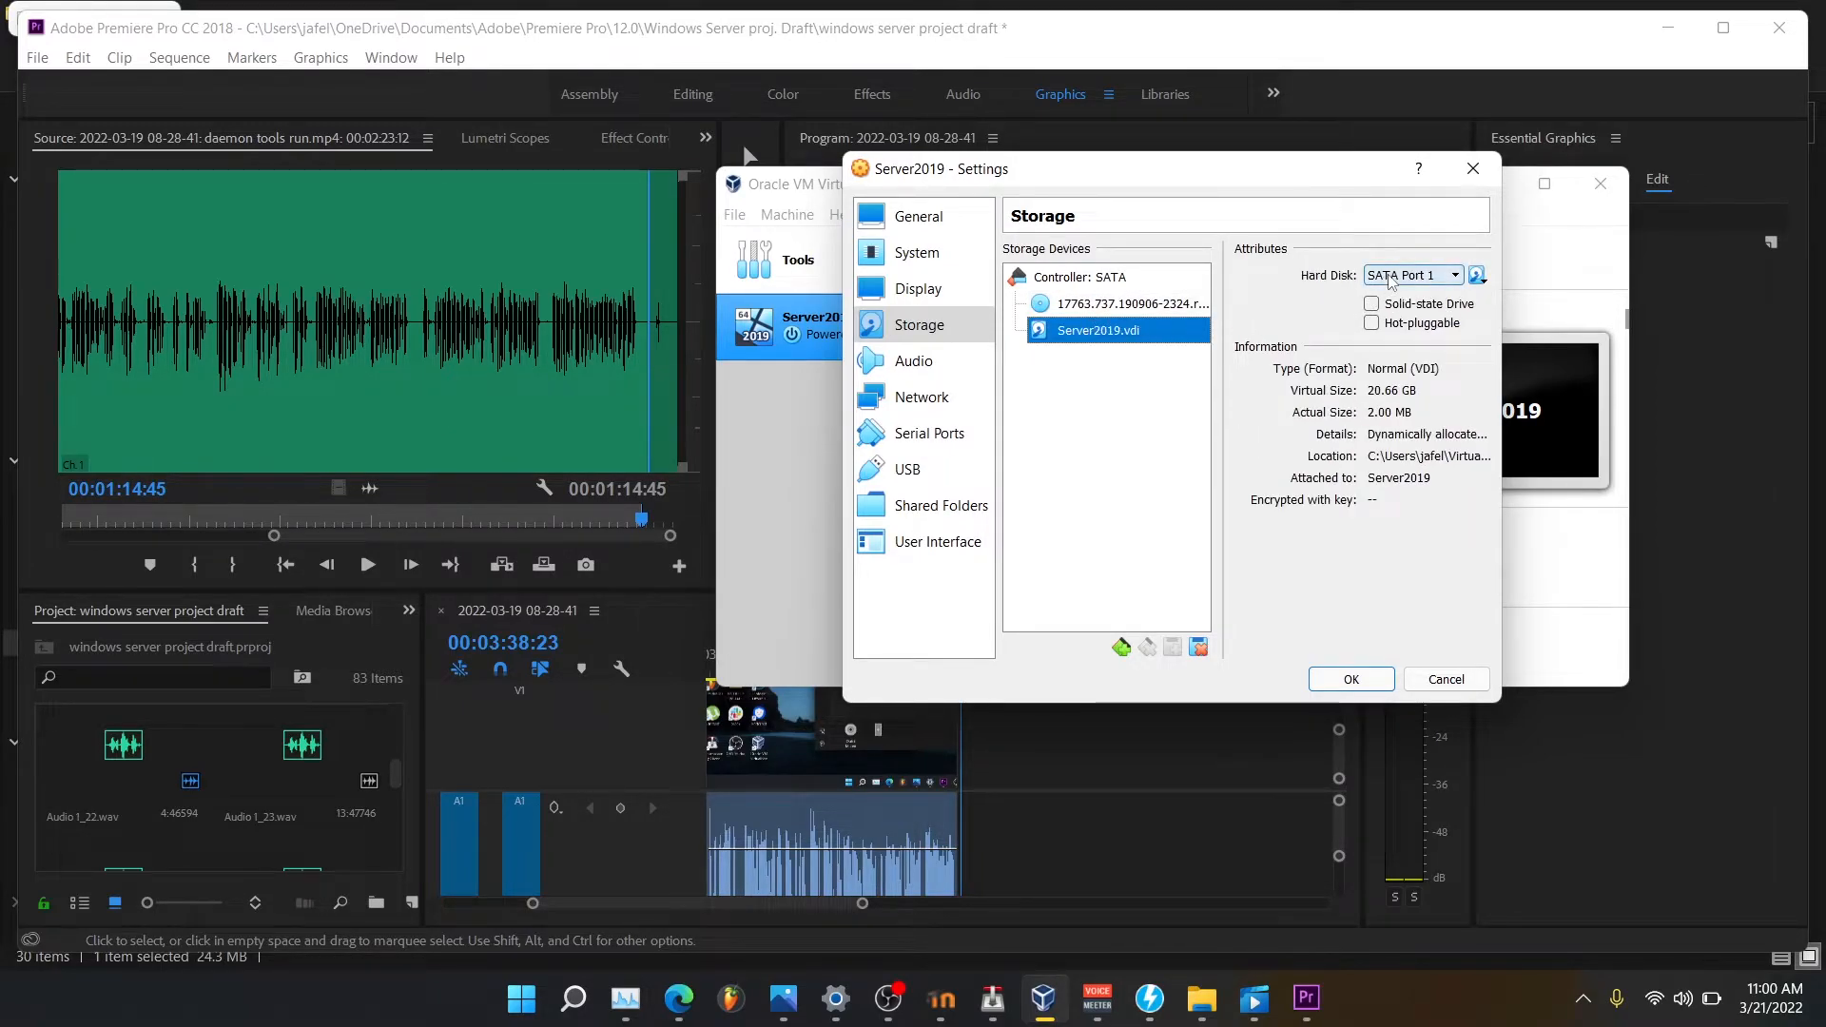
left_click(1147, 279)
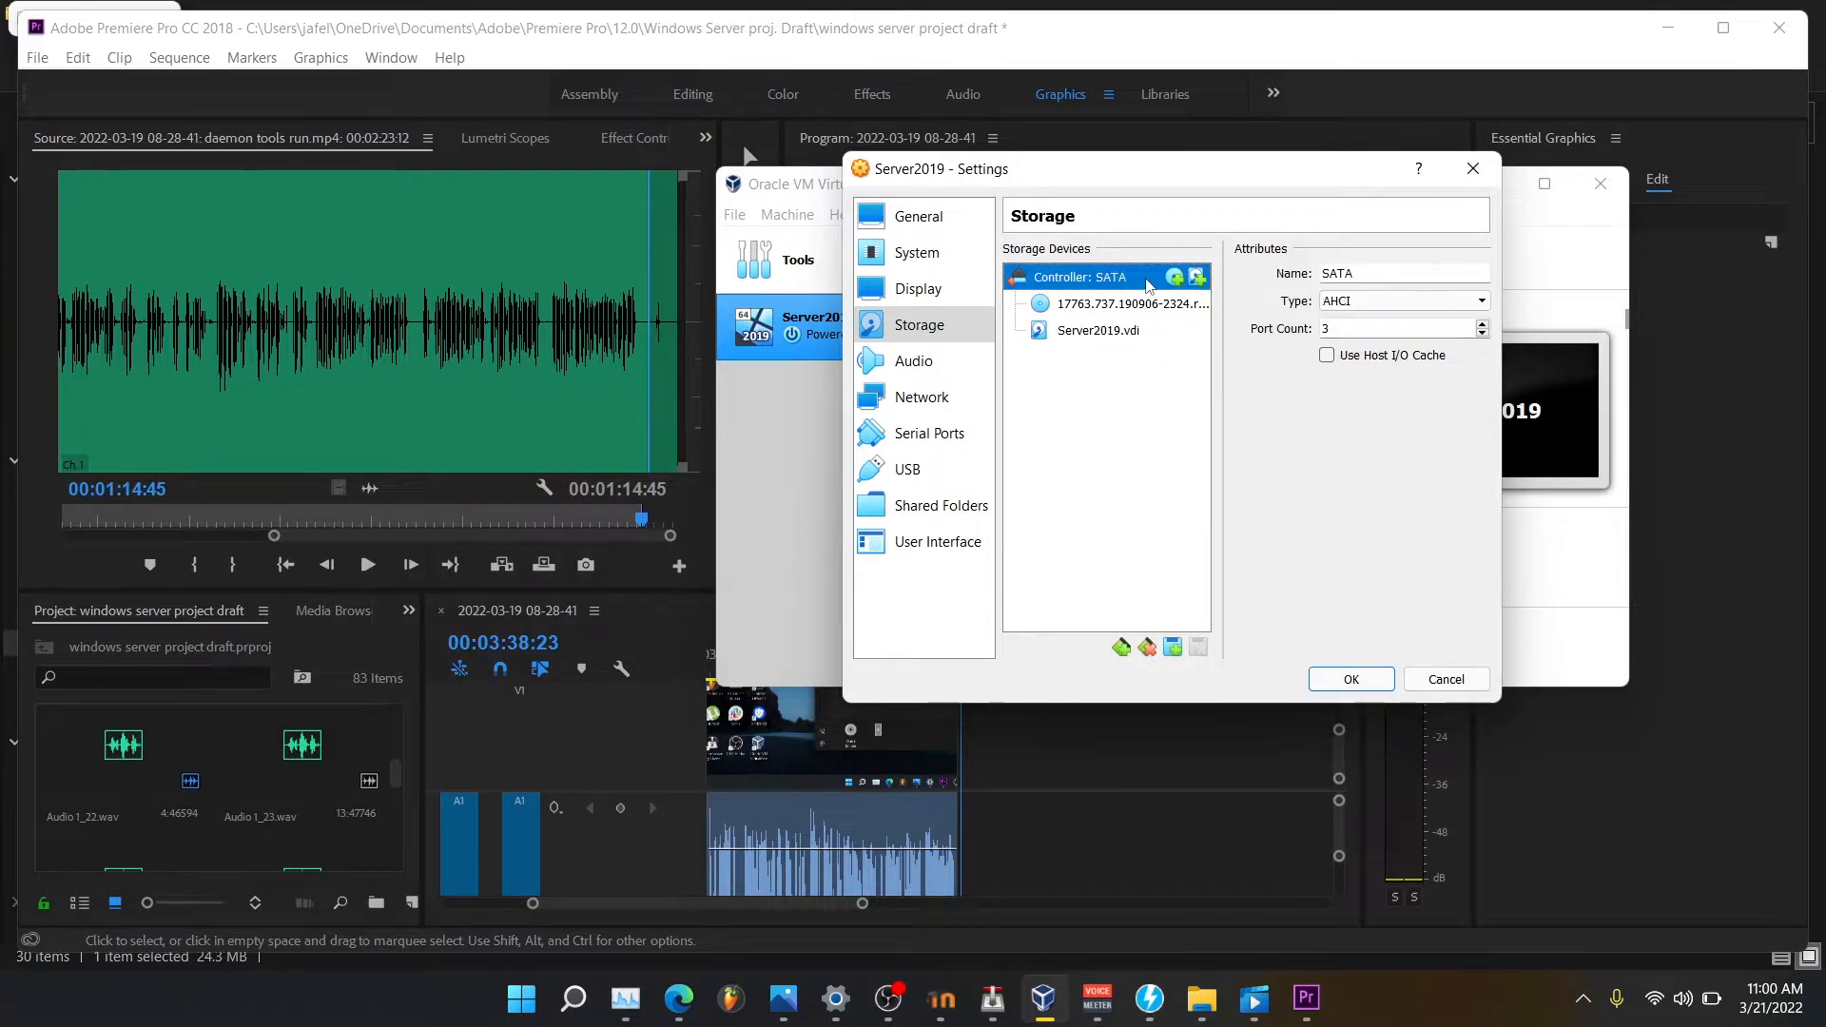
left_click(1332, 357)
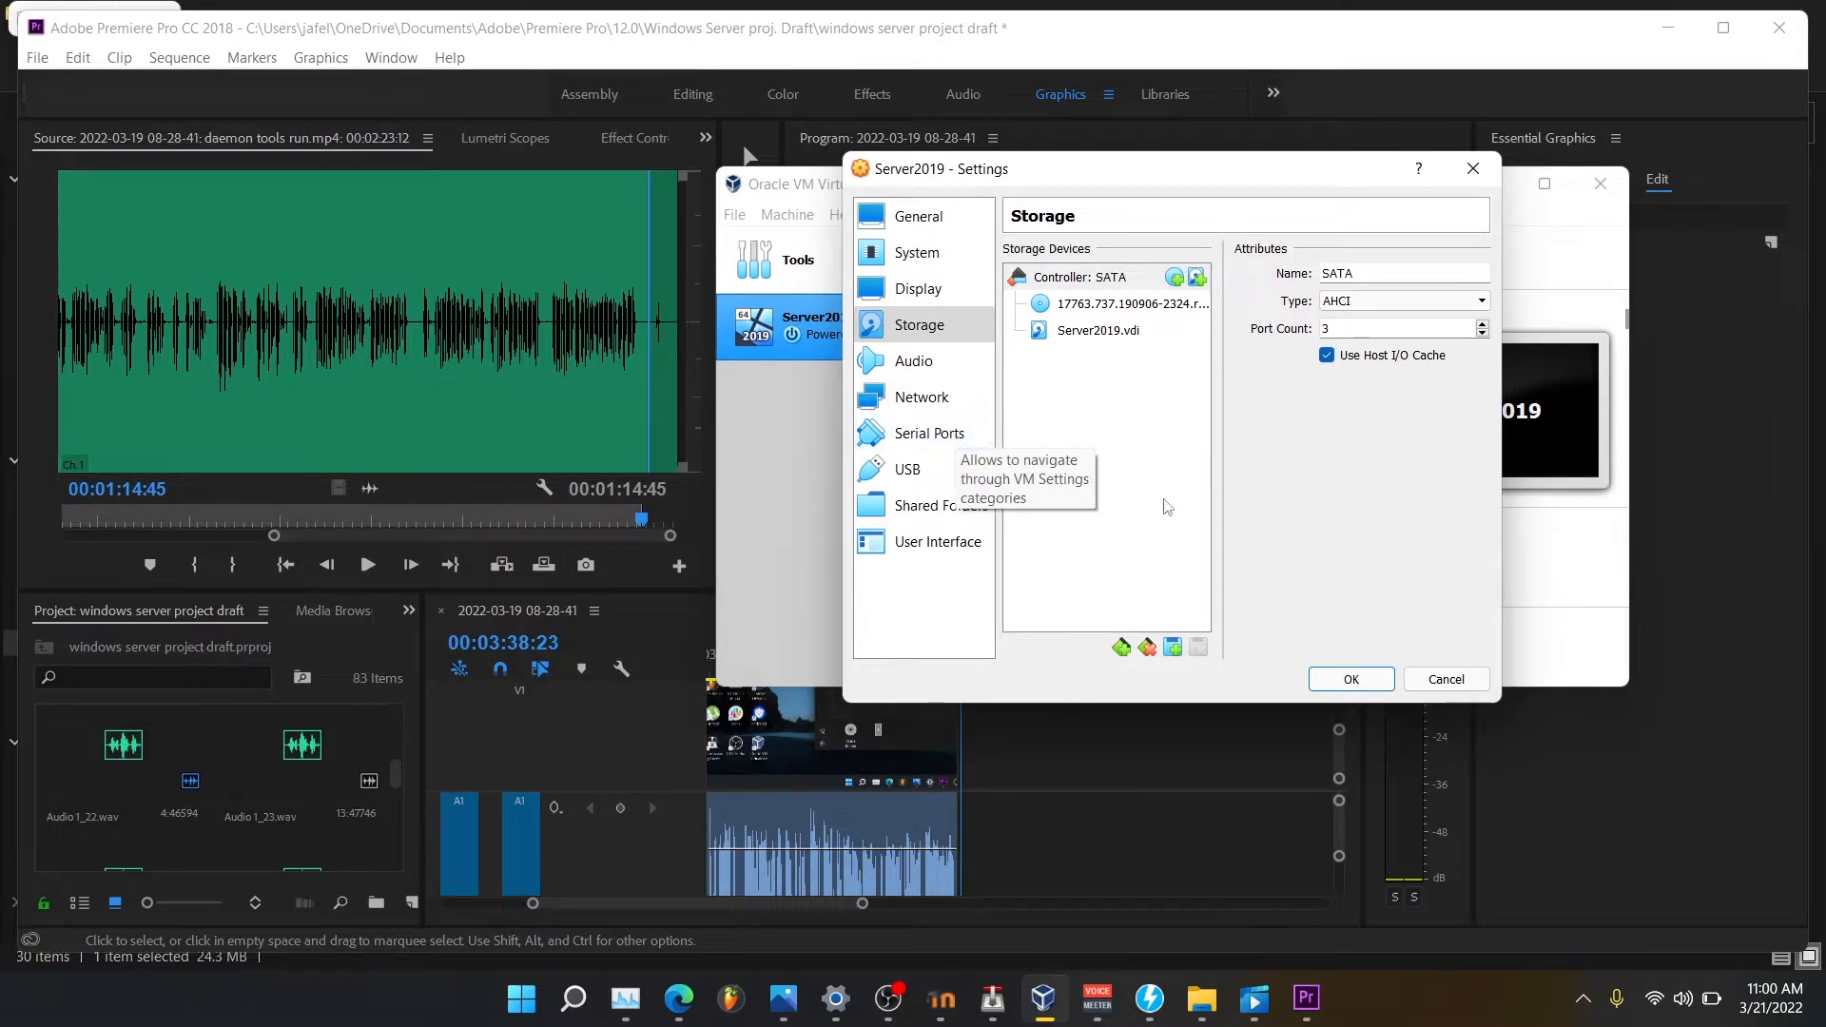
left_click(1352, 680)
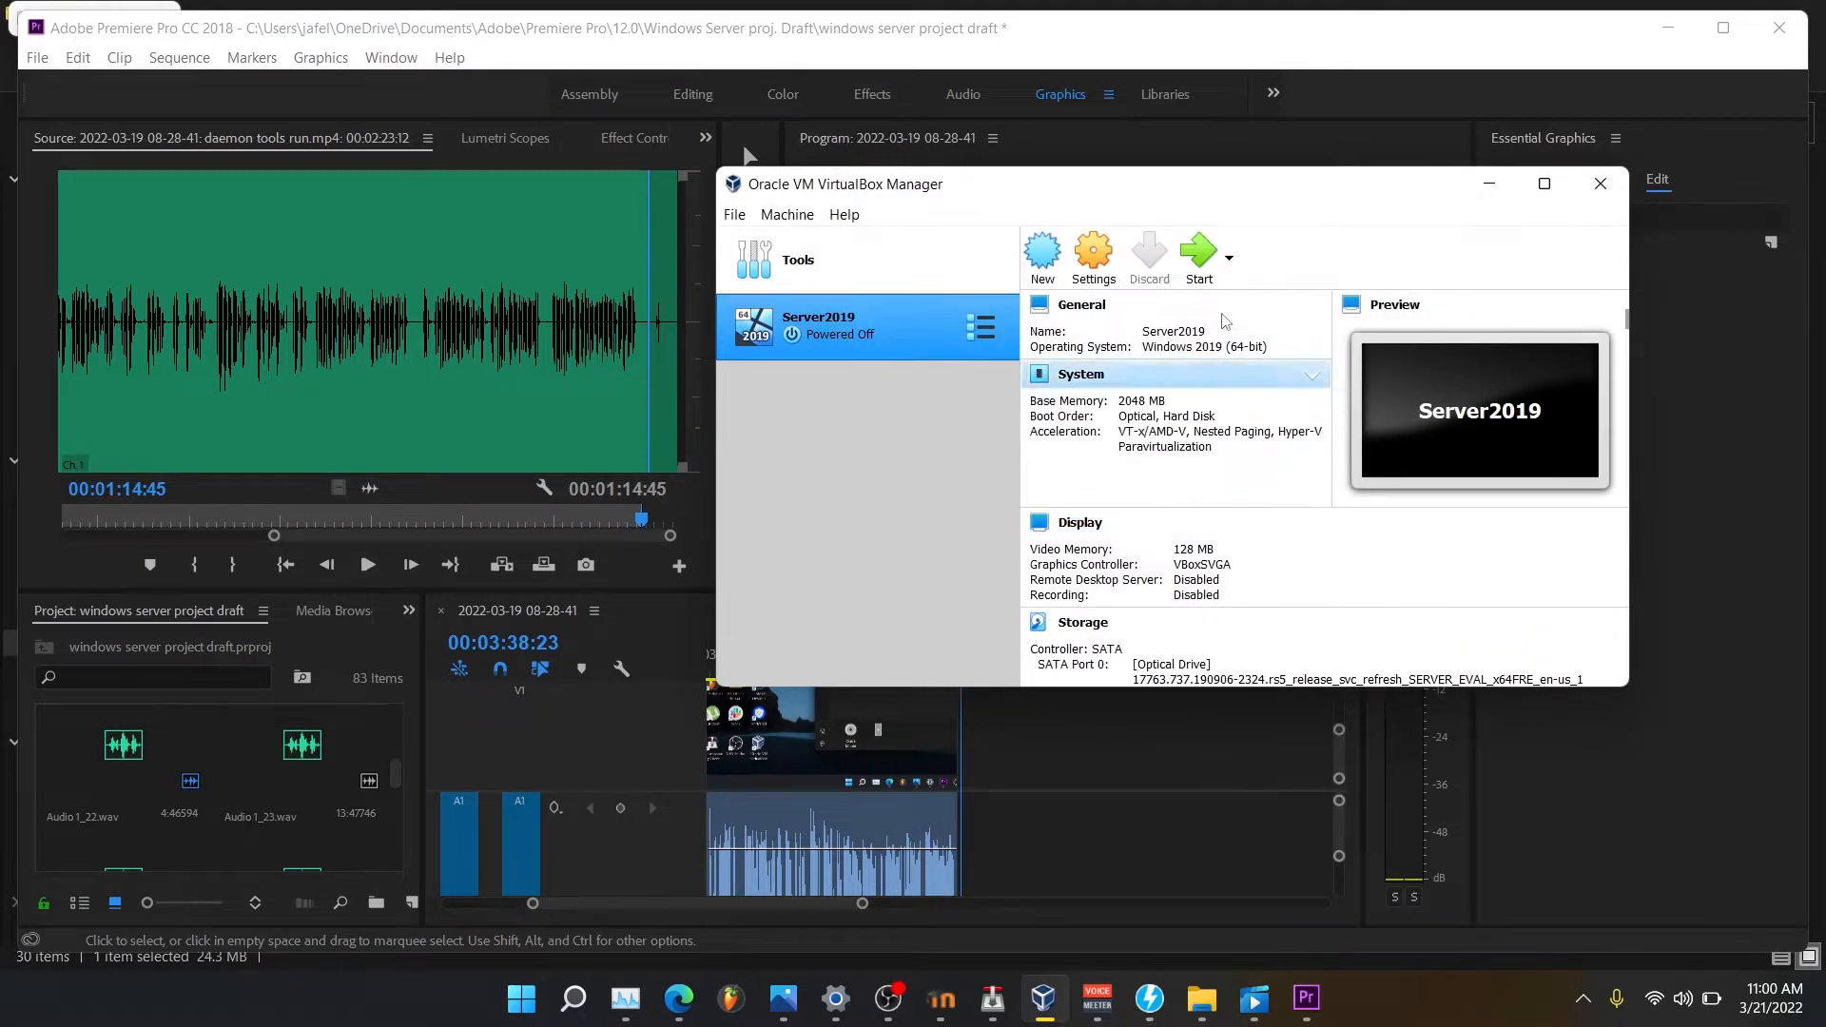
Start Server2019, selecting the 17763 Windows Server ISO as the start-up disk.
left_click(1194, 255)
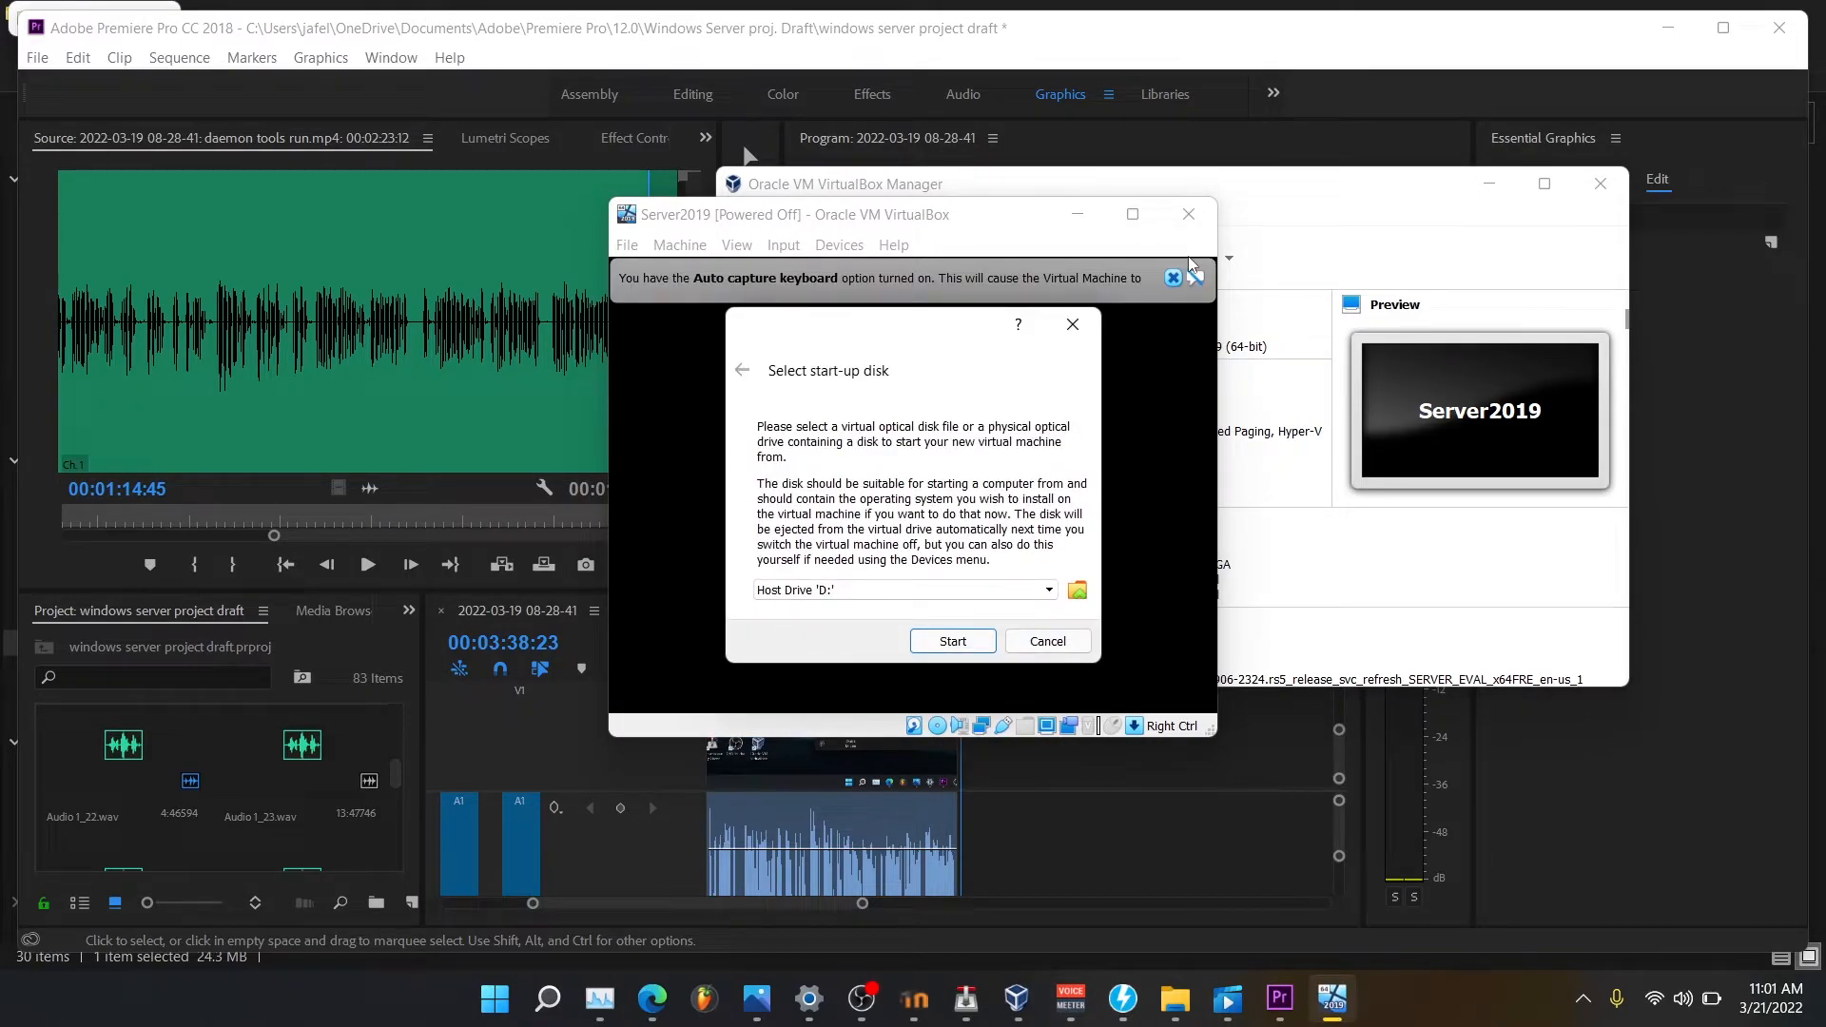
left_click(996, 597)
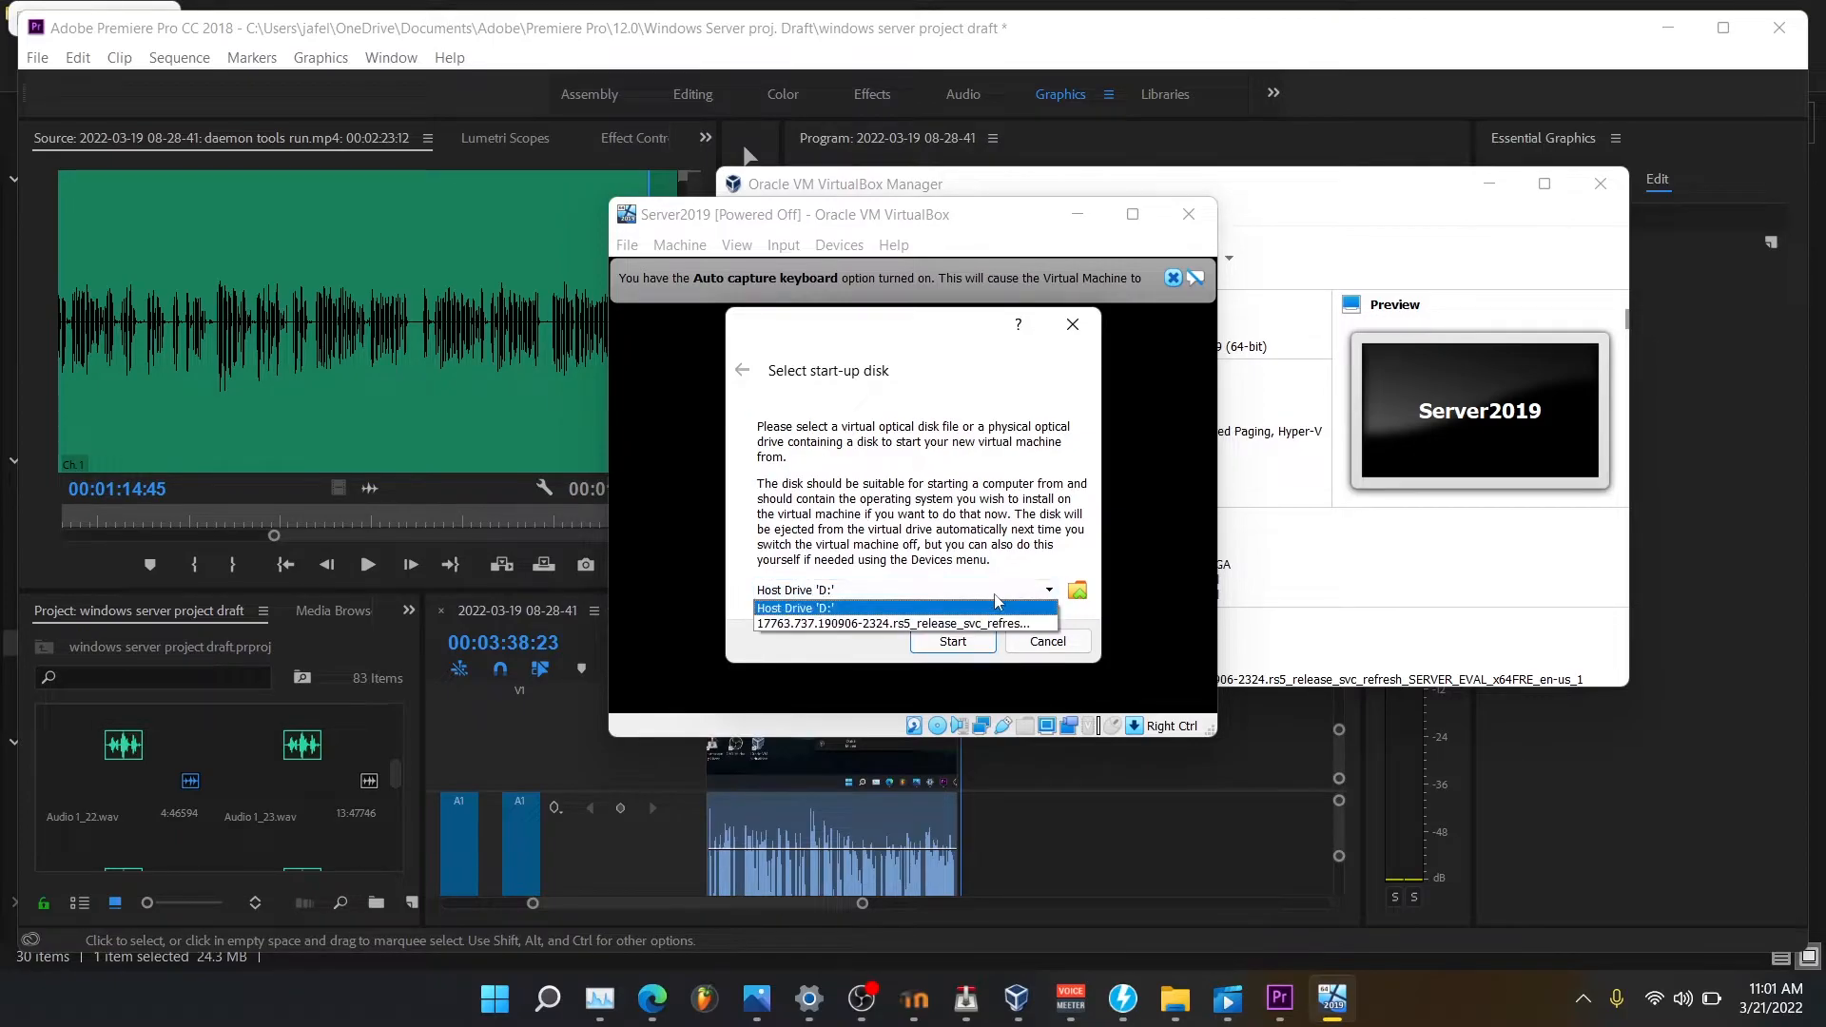
left_click(855, 623)
left_click(954, 640)
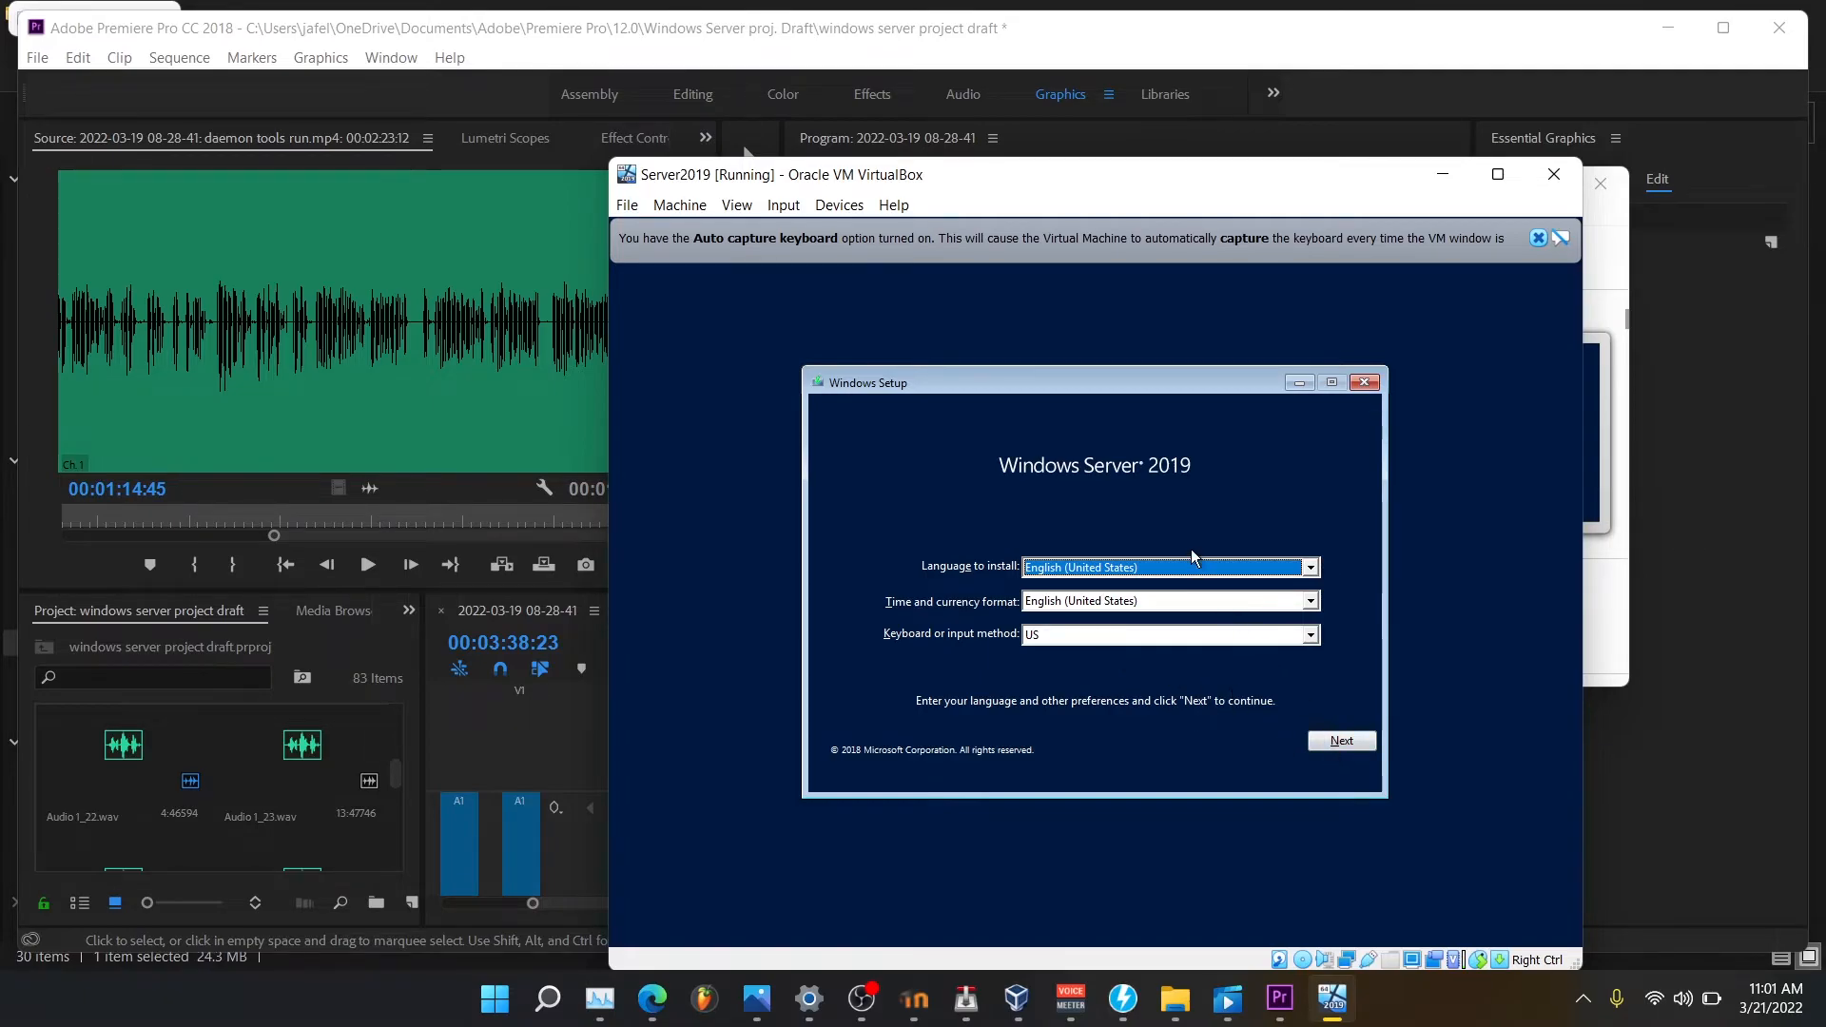
Accept the default language and keyboard settings and choose Install now in Windows Setup.
left_click(1341, 738)
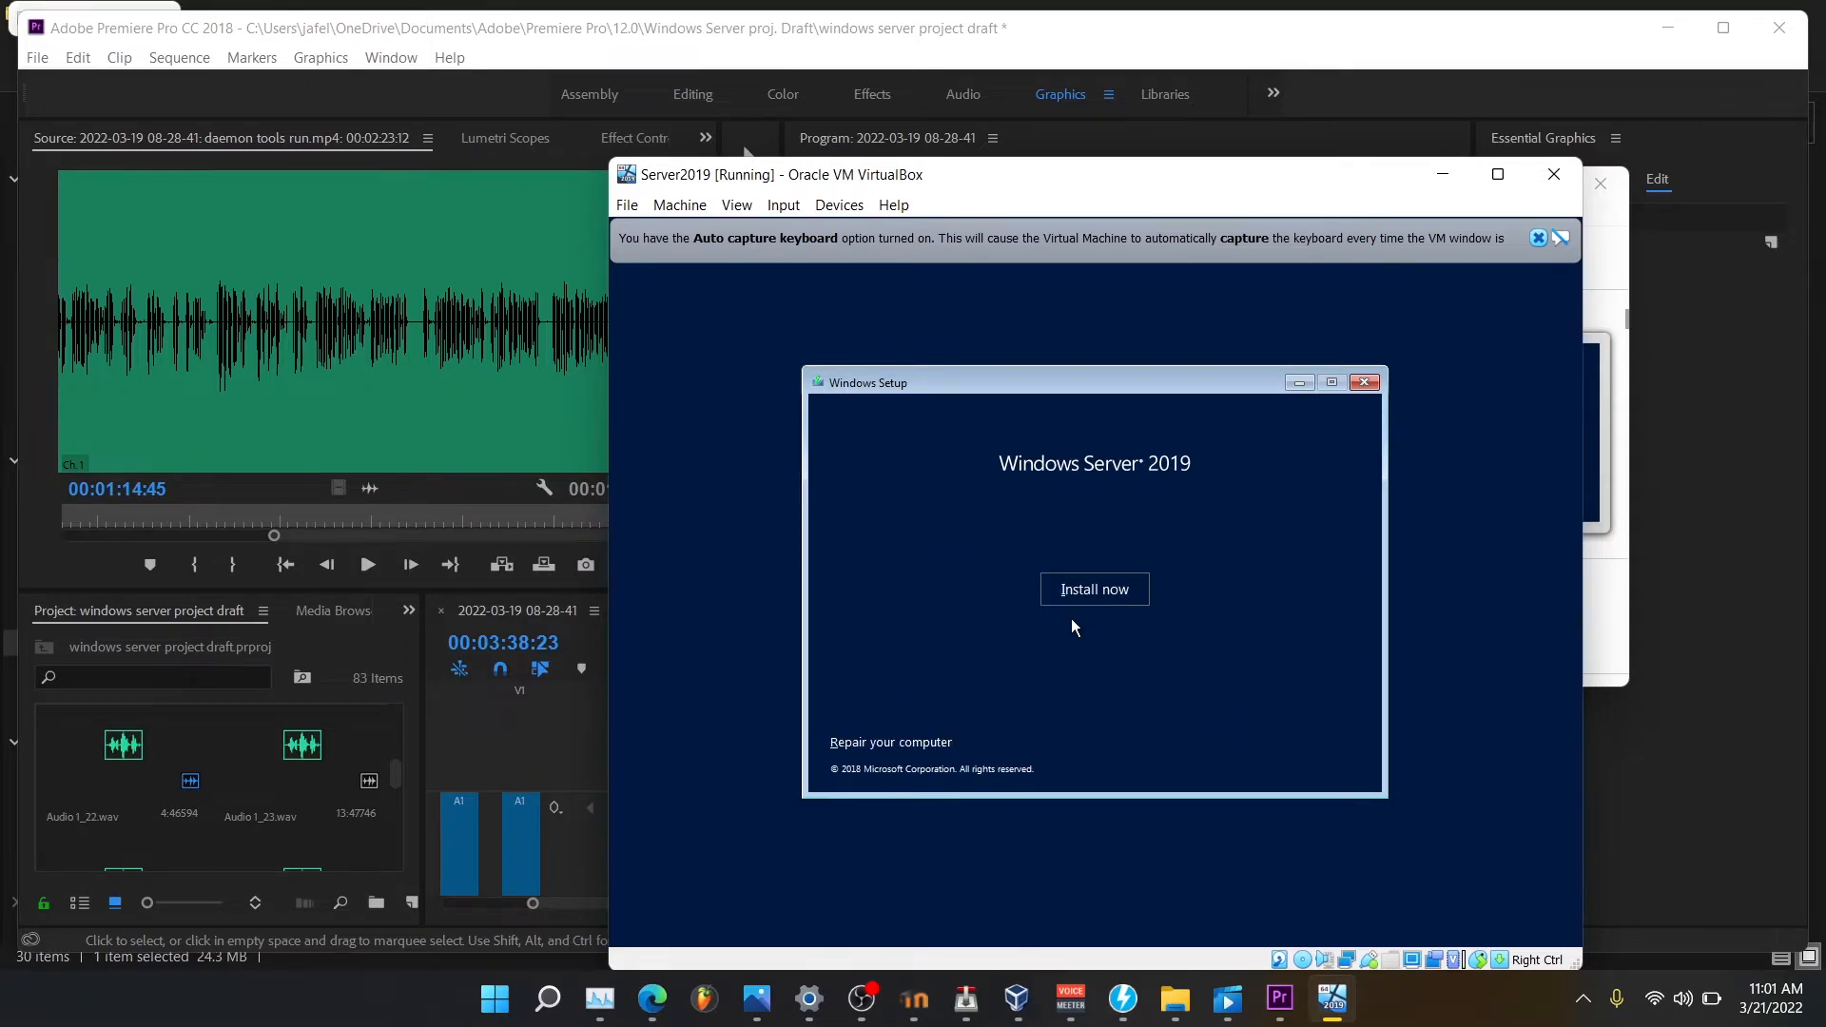
left_click(1062, 591)
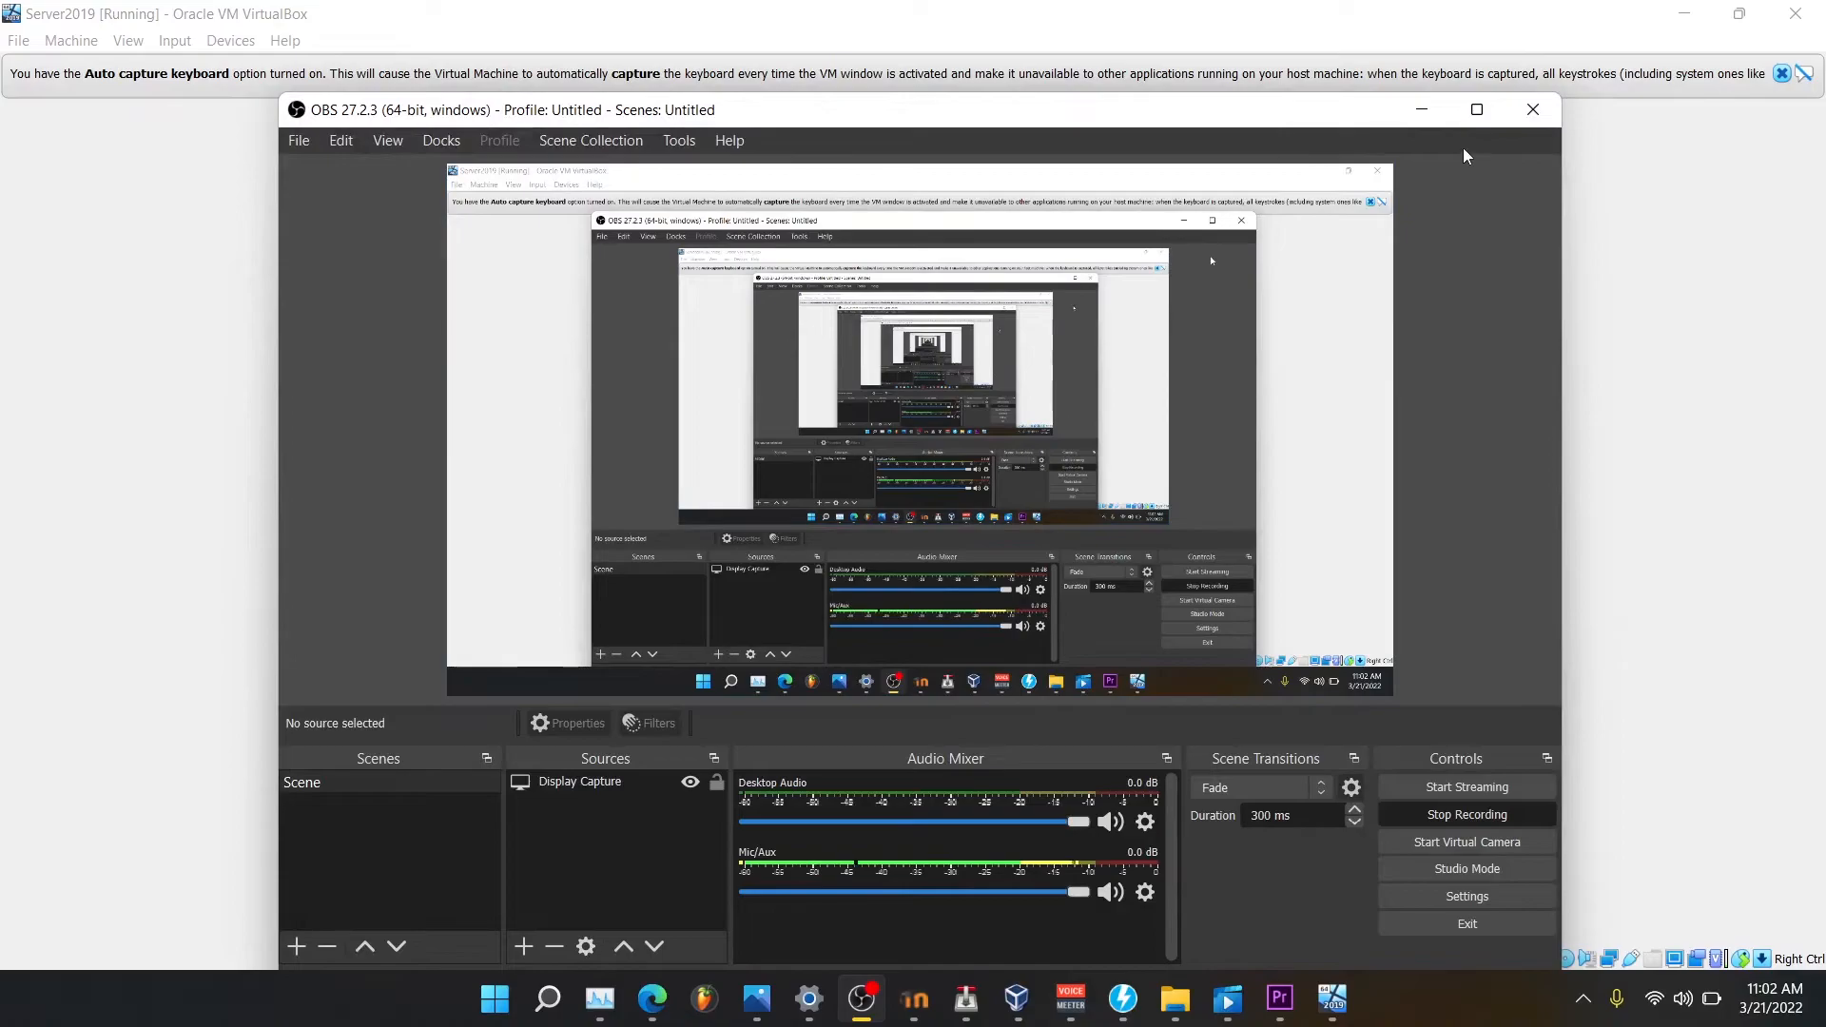
left_click(1463, 147)
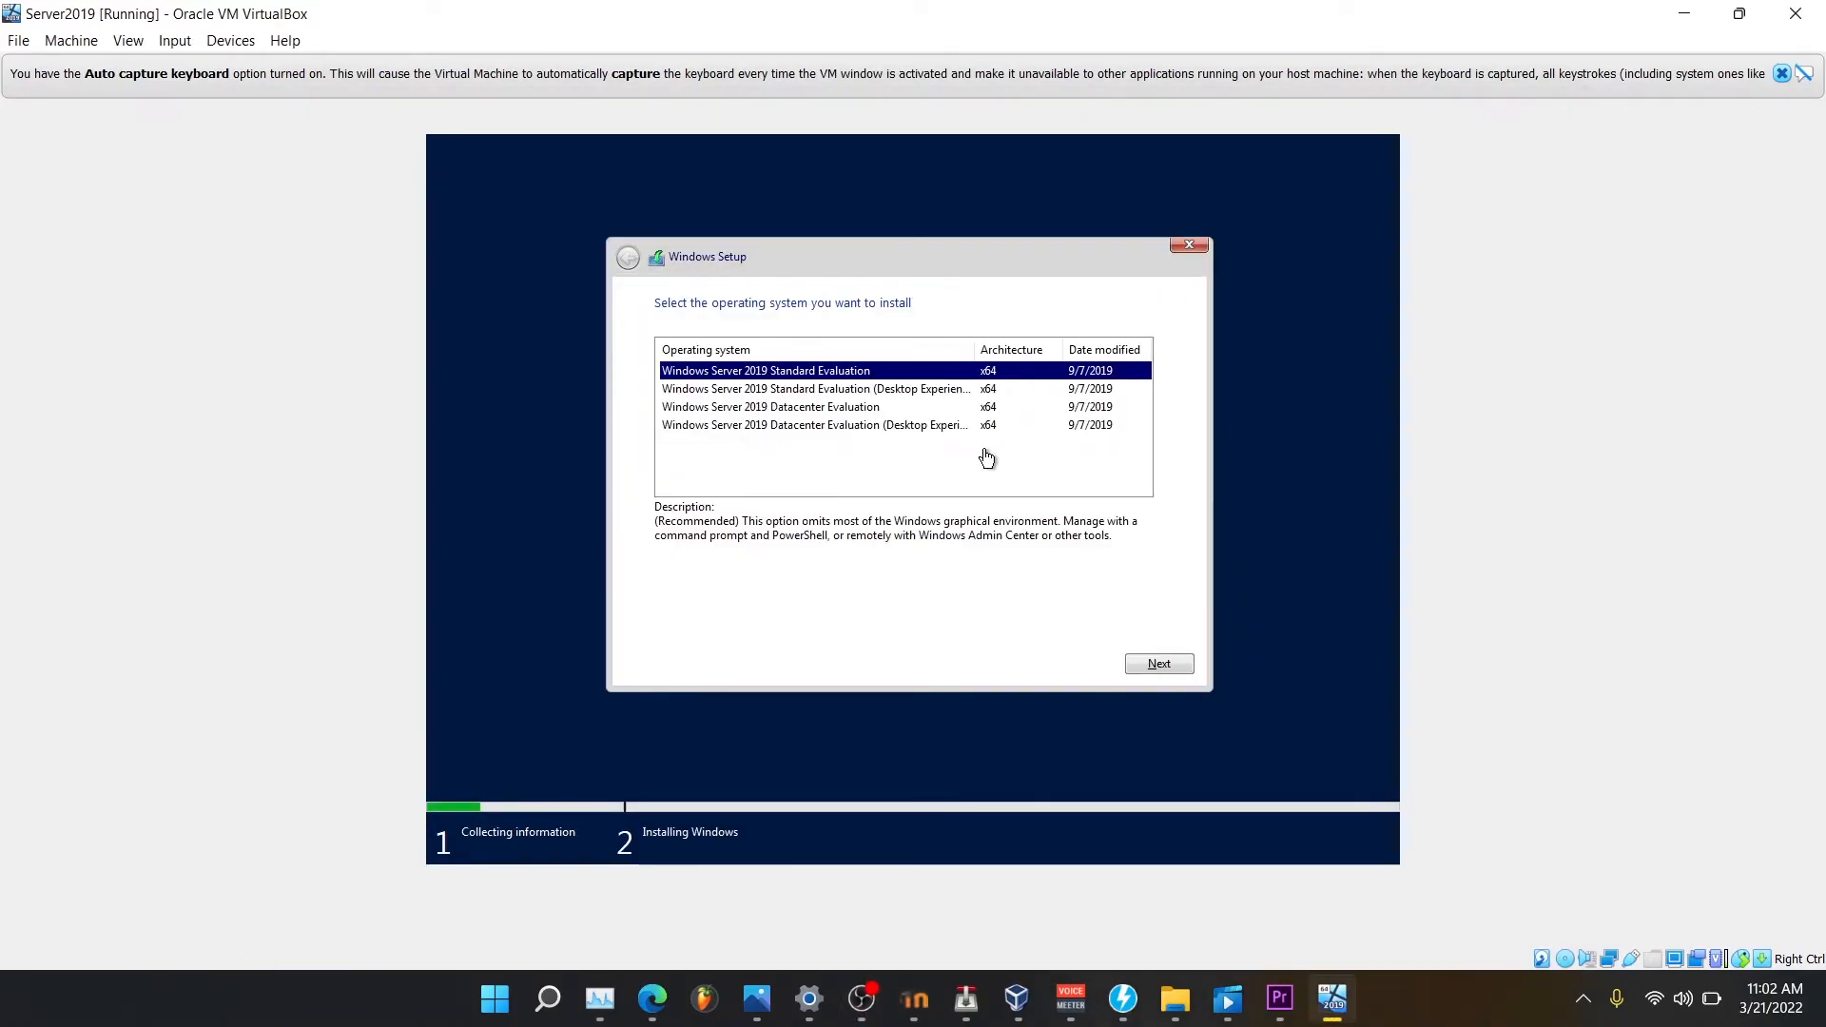
Choose Windows Server 2019 Standard Evaluation (Desktop Experience) and accept the license terms.
left_click(778, 397)
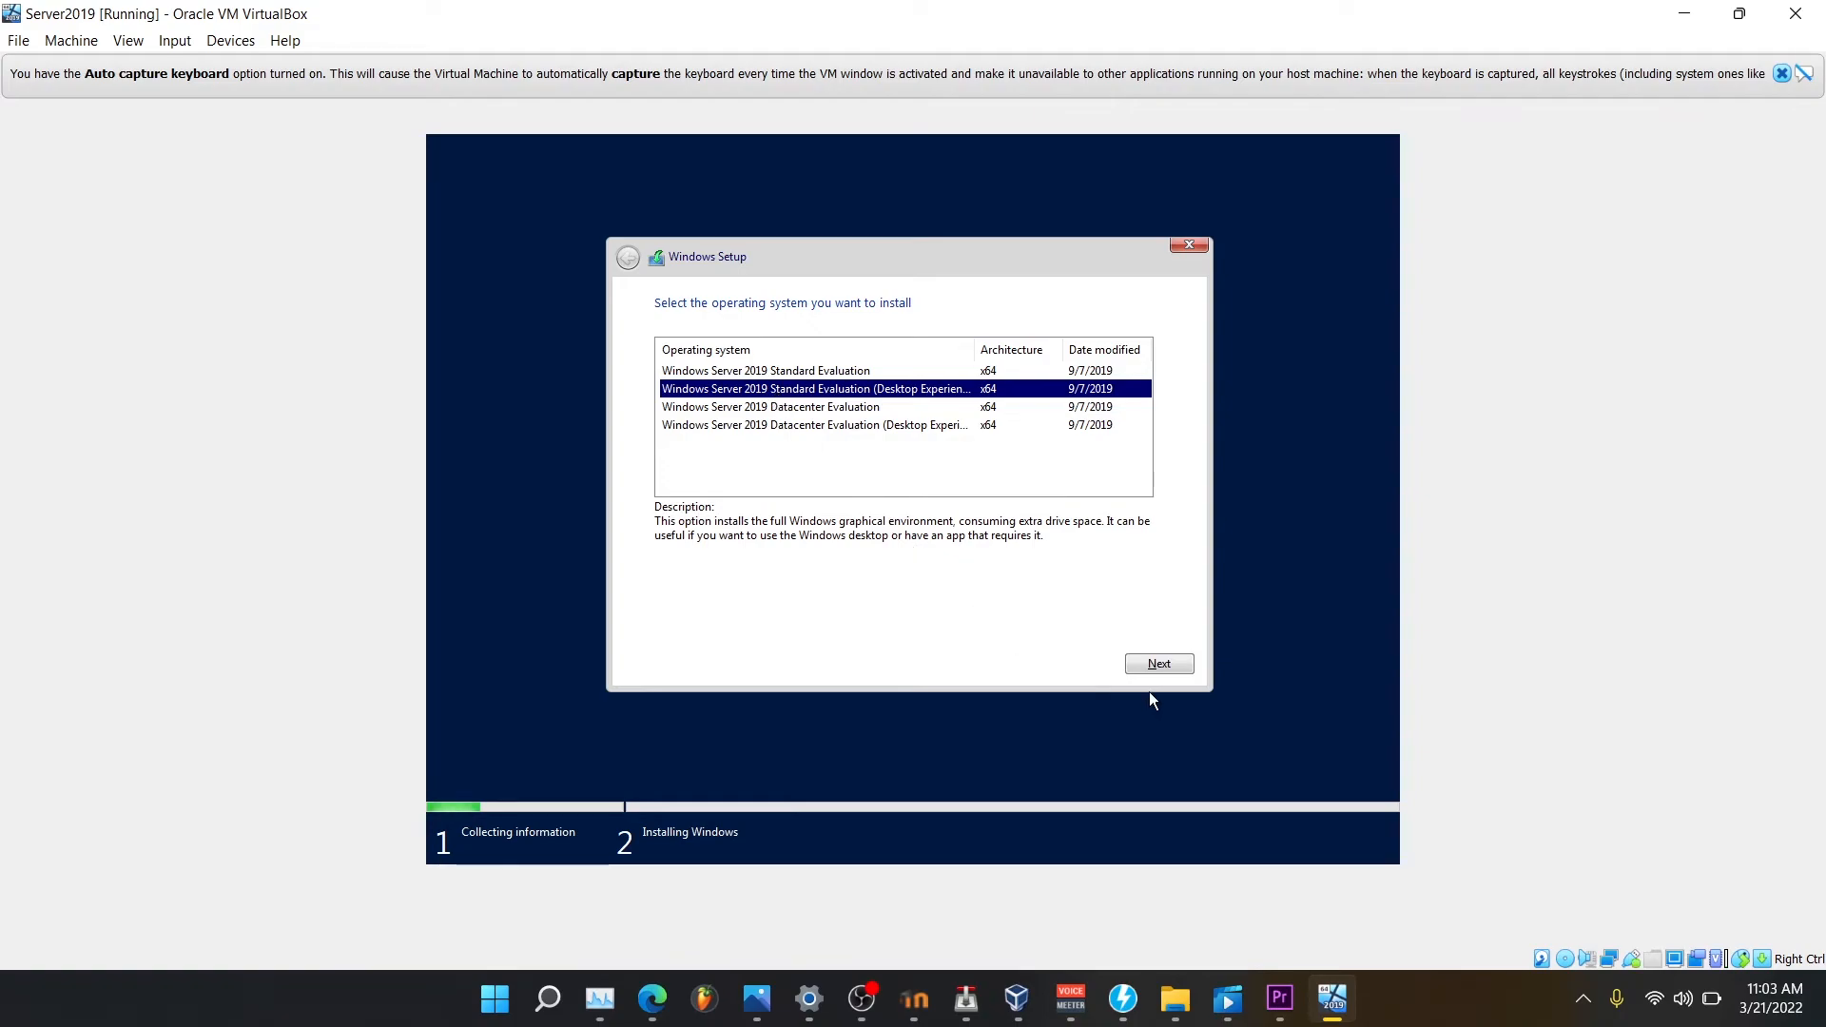
left_click(1166, 669)
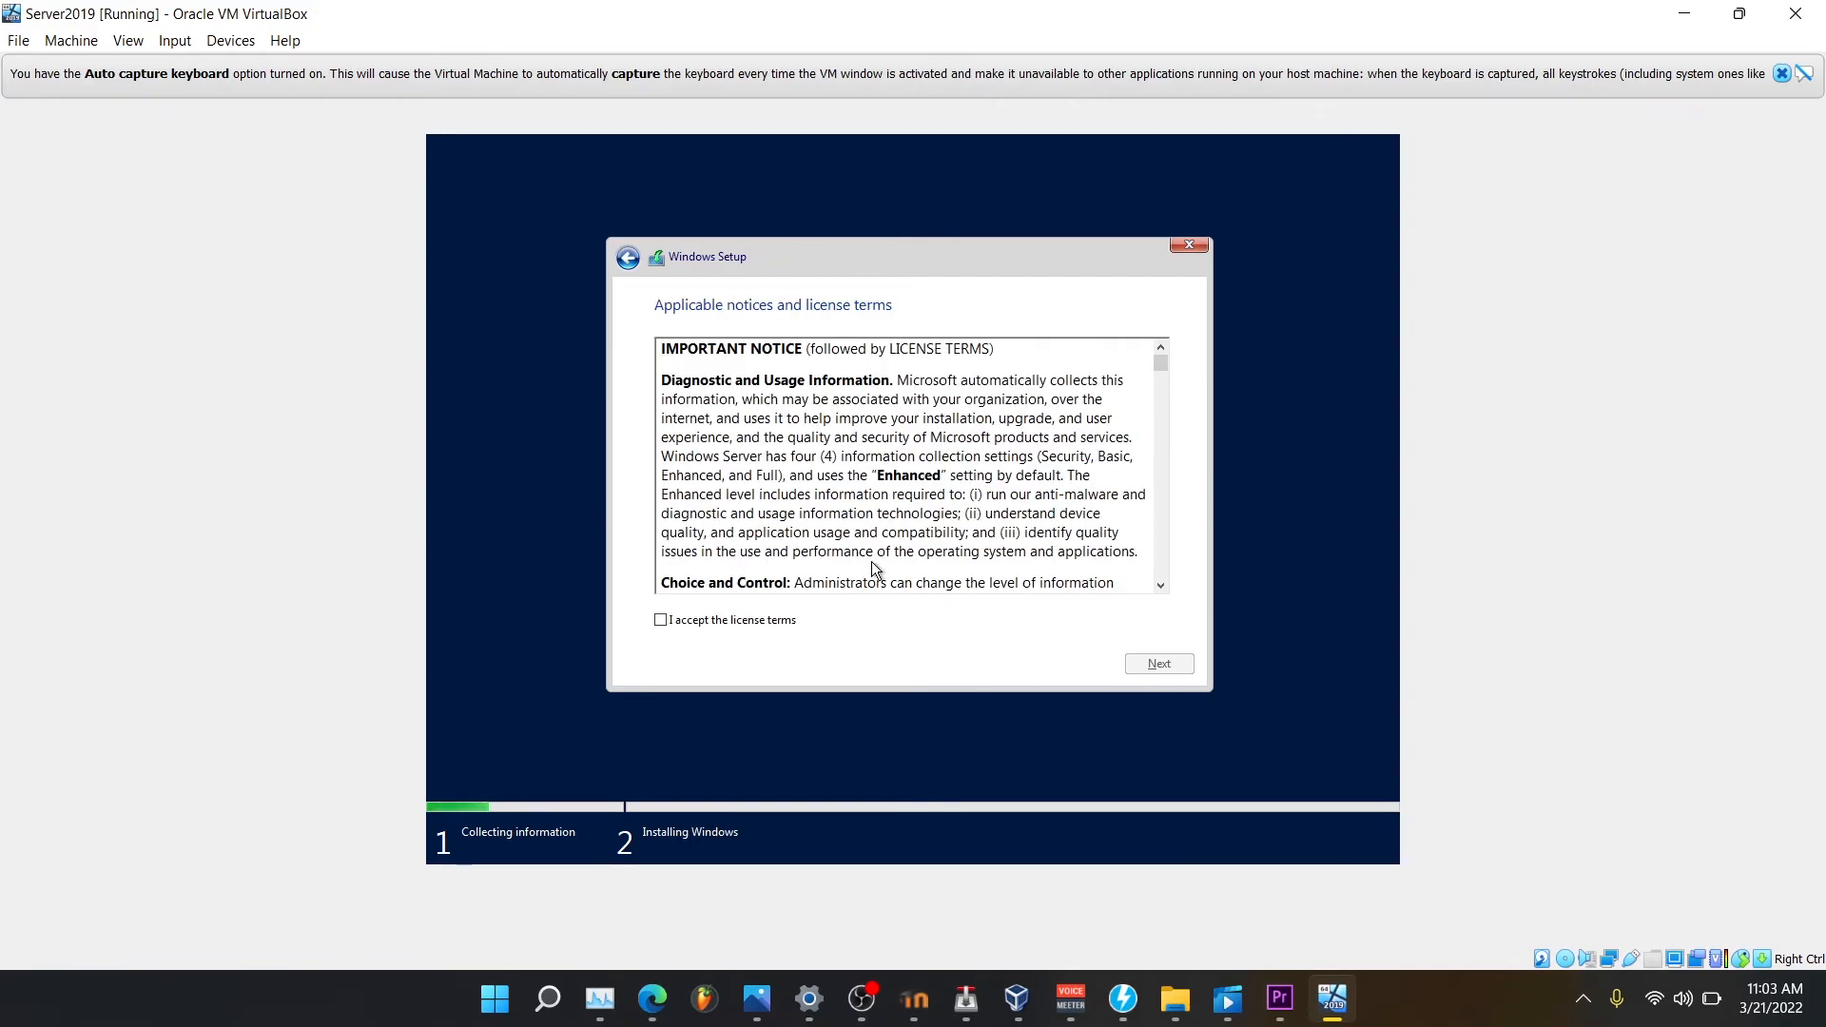
left_click(661, 620)
left_click(1151, 671)
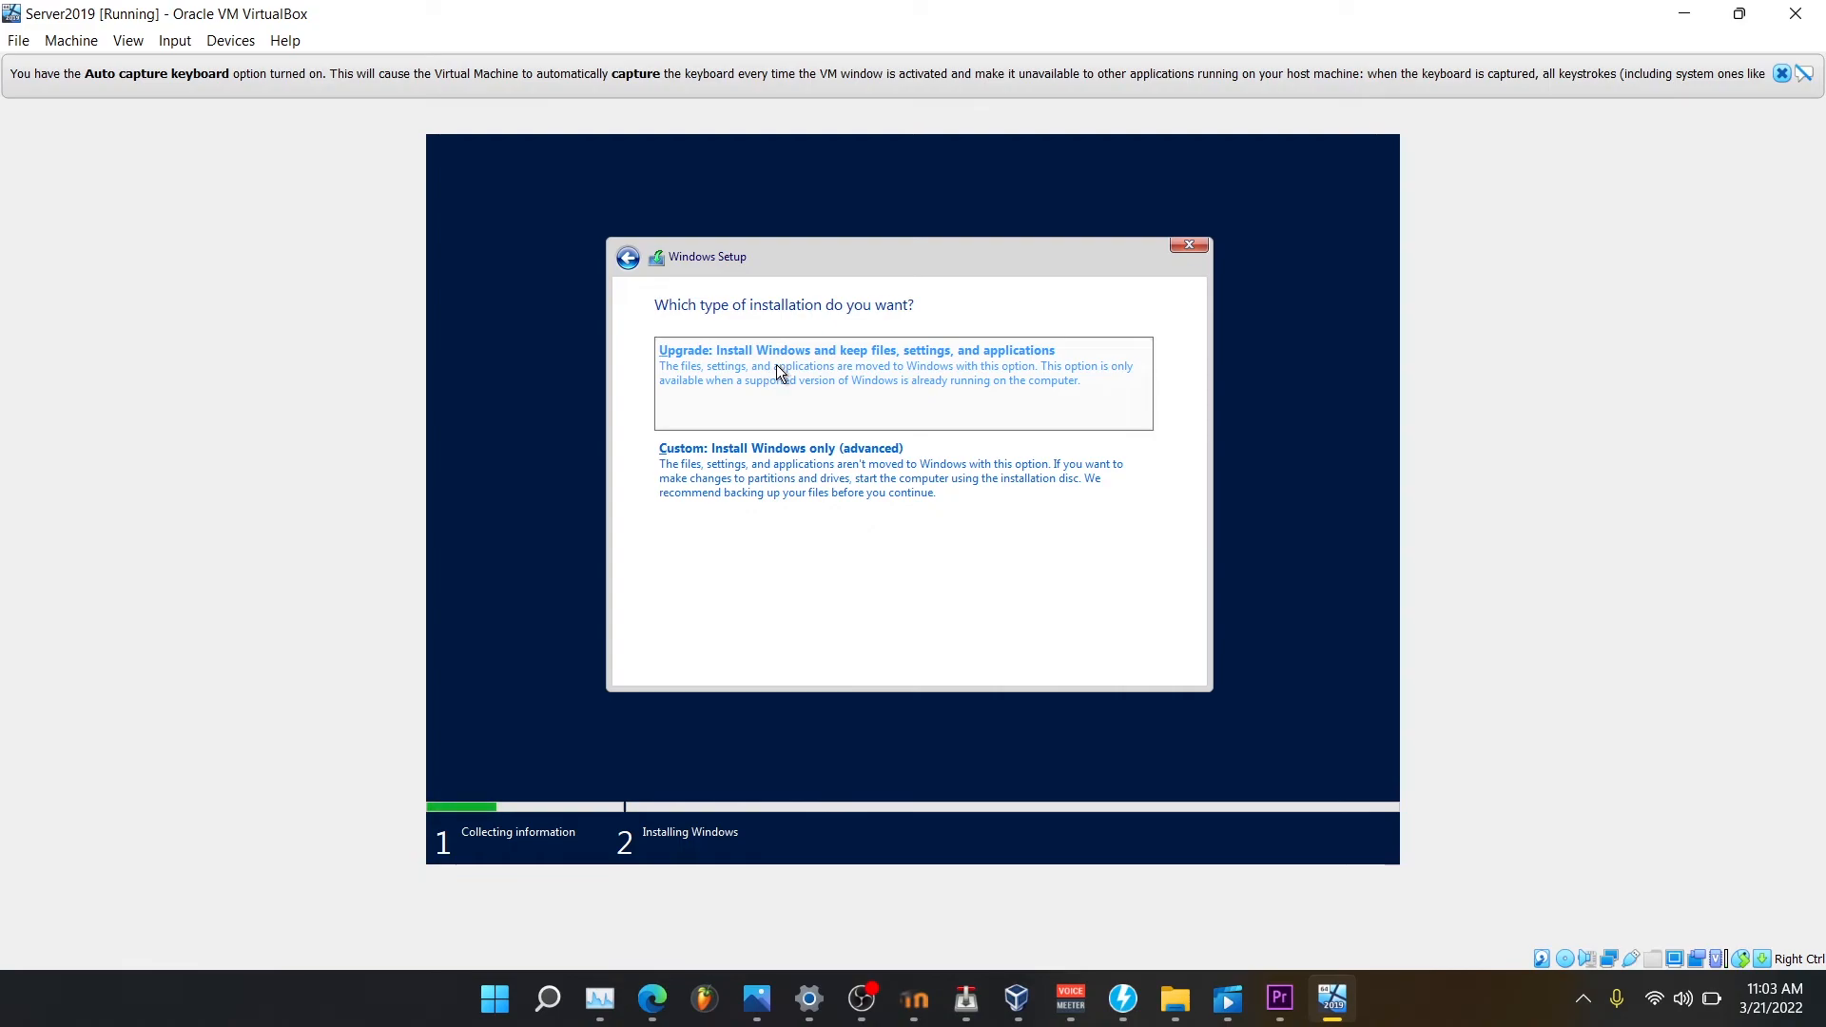
Choose Custom: Install Windows only and install onto Drive 0 Unallocated Space.
left_click(775, 471)
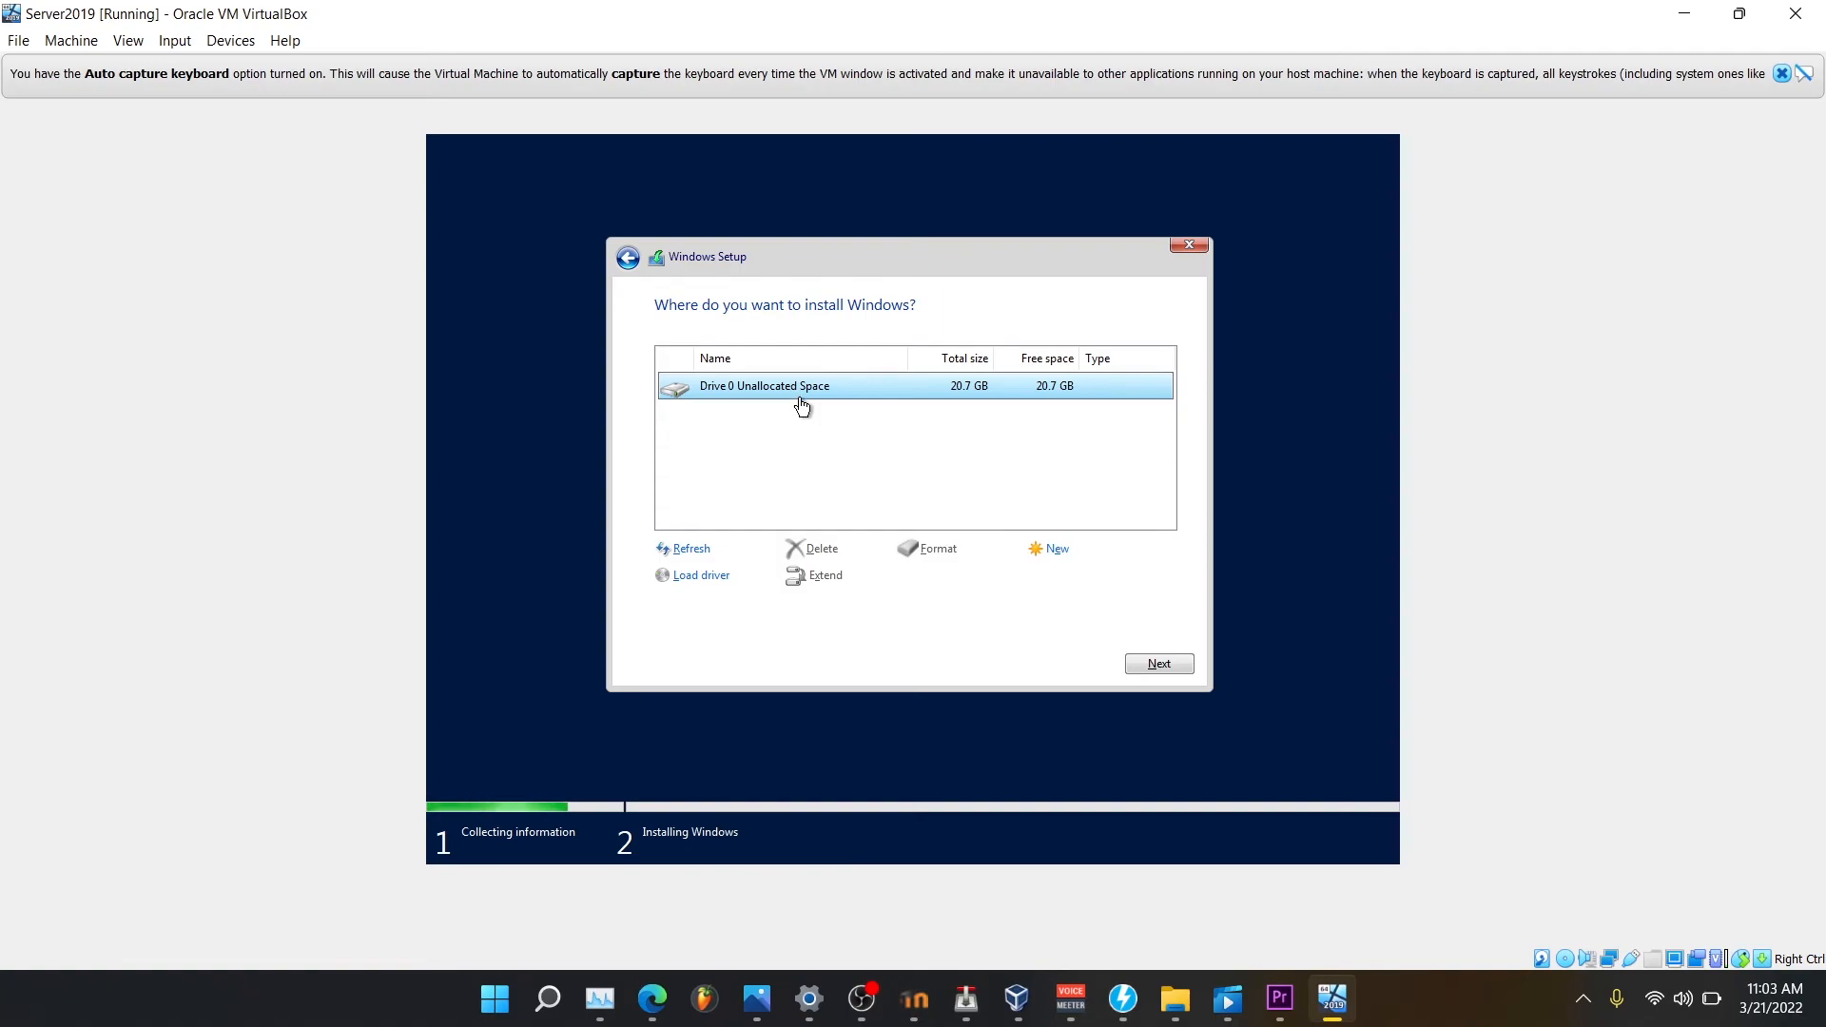
left_click(1156, 669)
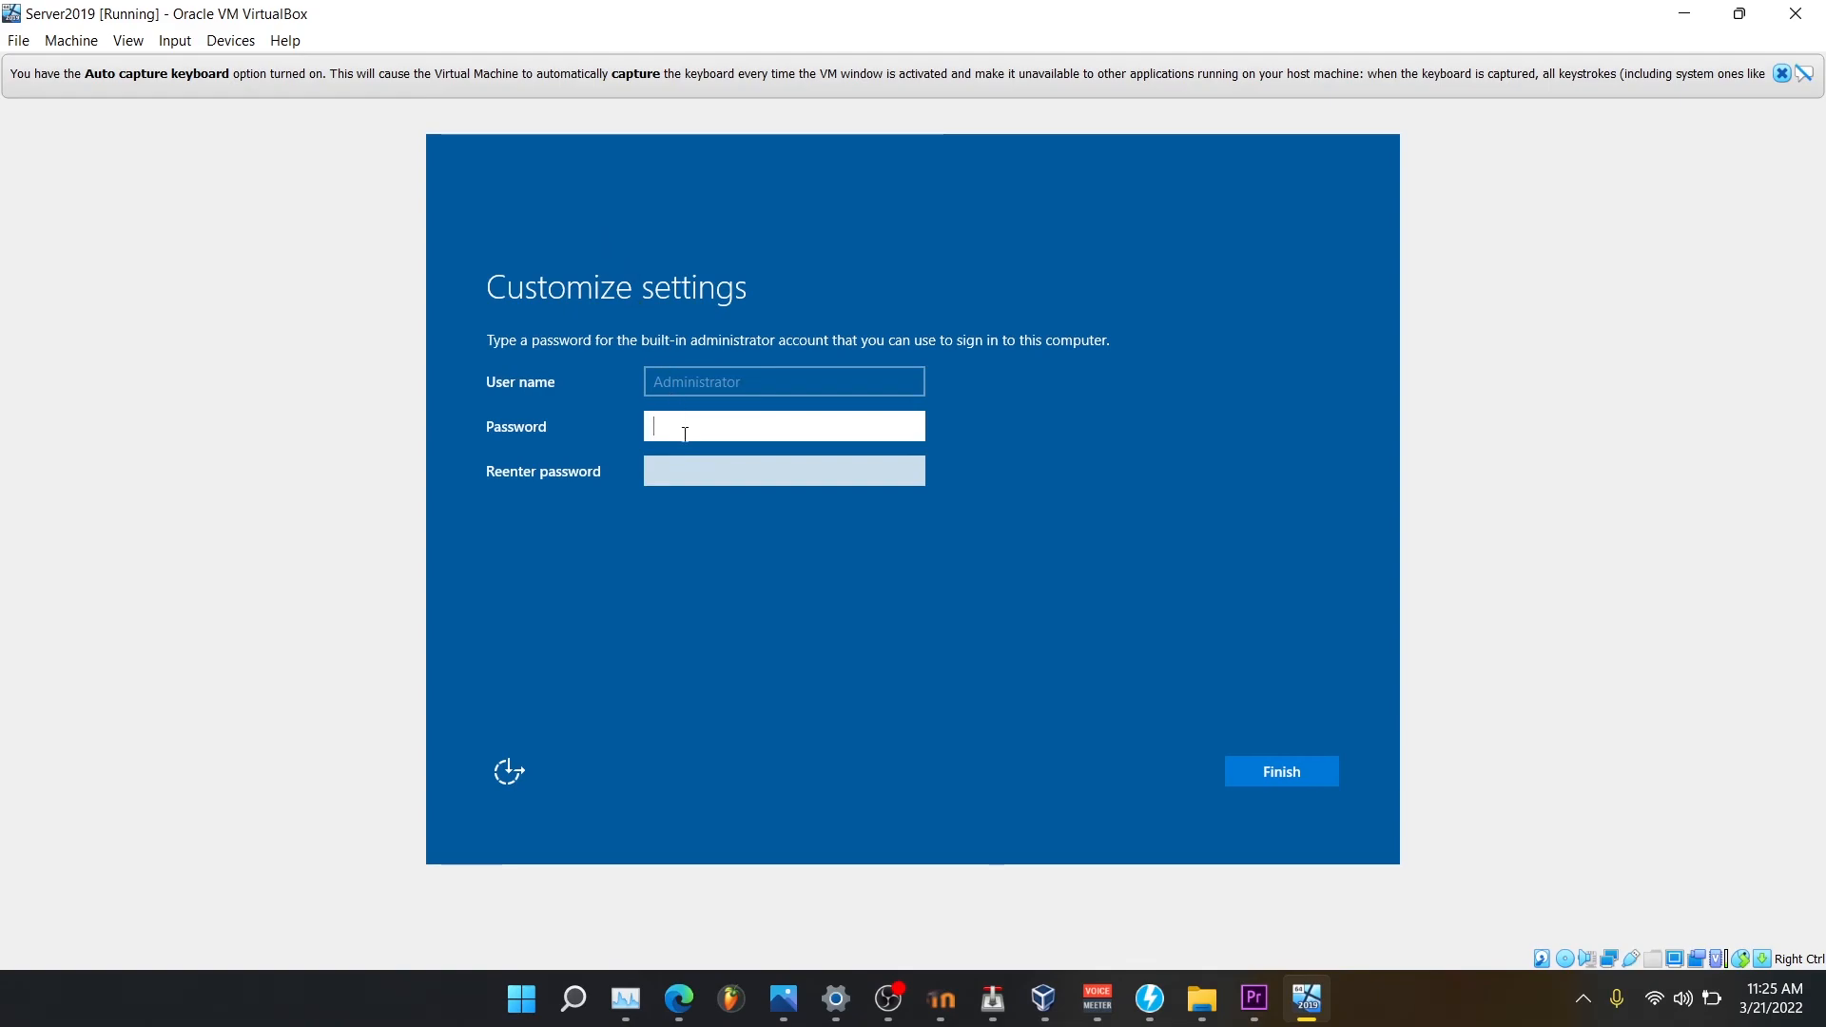
Enter the administrator password in the Password field, then go to the re-entry field.
type("Pa$$w0rd12345678")
left_click(696, 464)
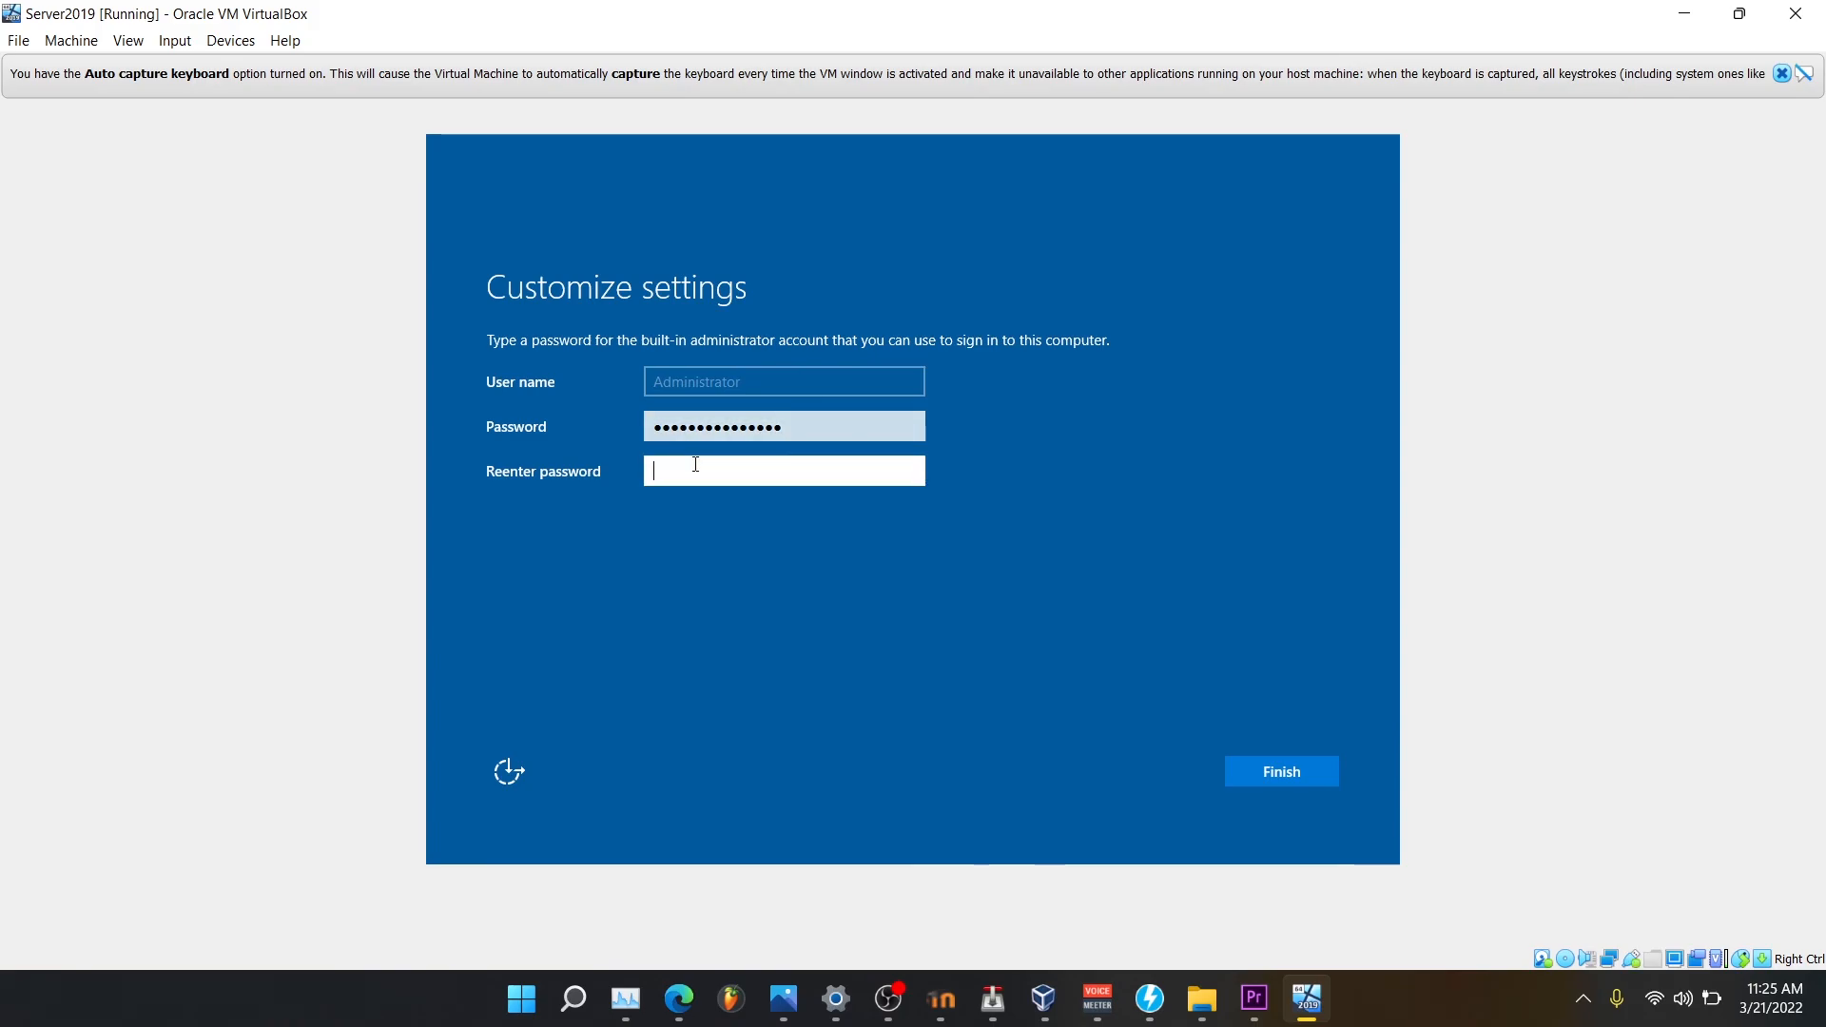